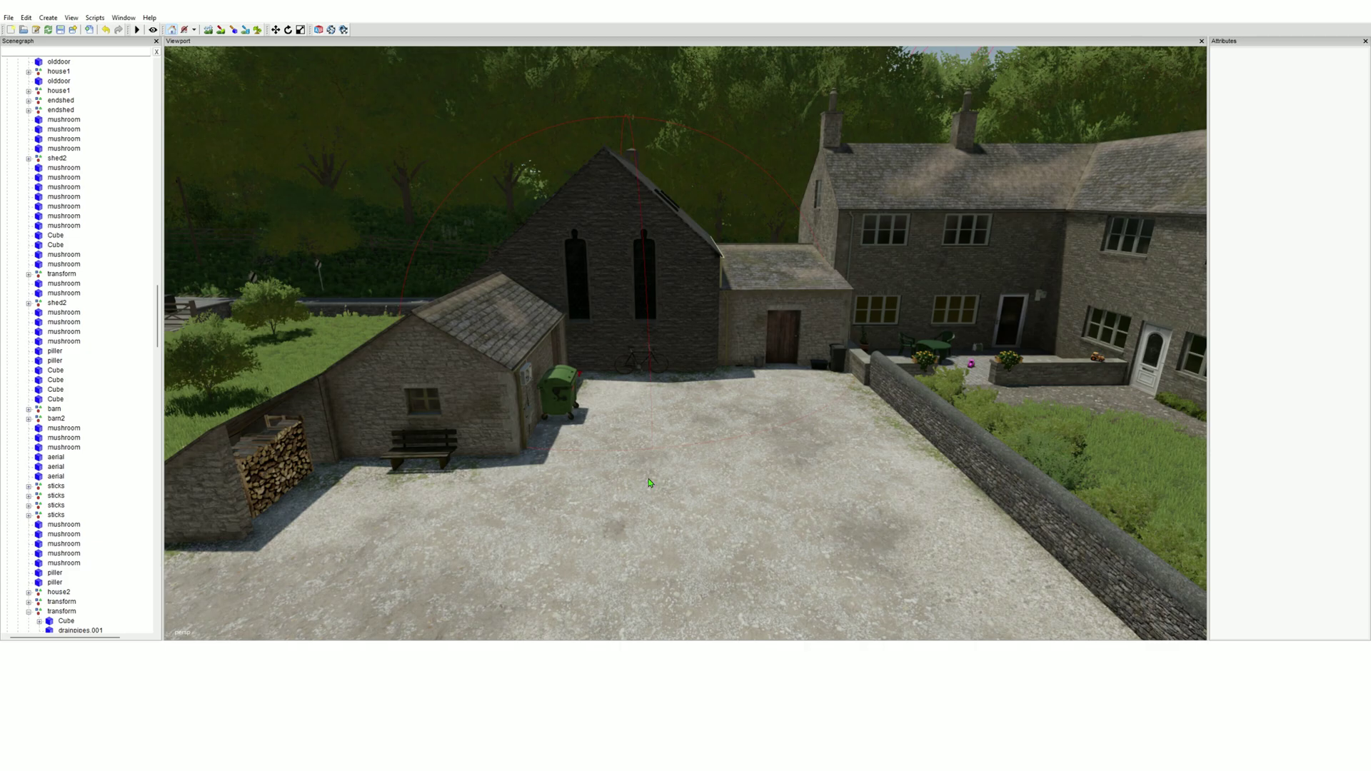
Examine the courtyard, the farmhouse and the stone garden wall, checking the wall top as a selectable object
left_click_drag(793, 512, 1216, 533, "alt")
right_click_drag(1216, 533, 1230, 523)
right_click_drag(917, 497, 585, 496)
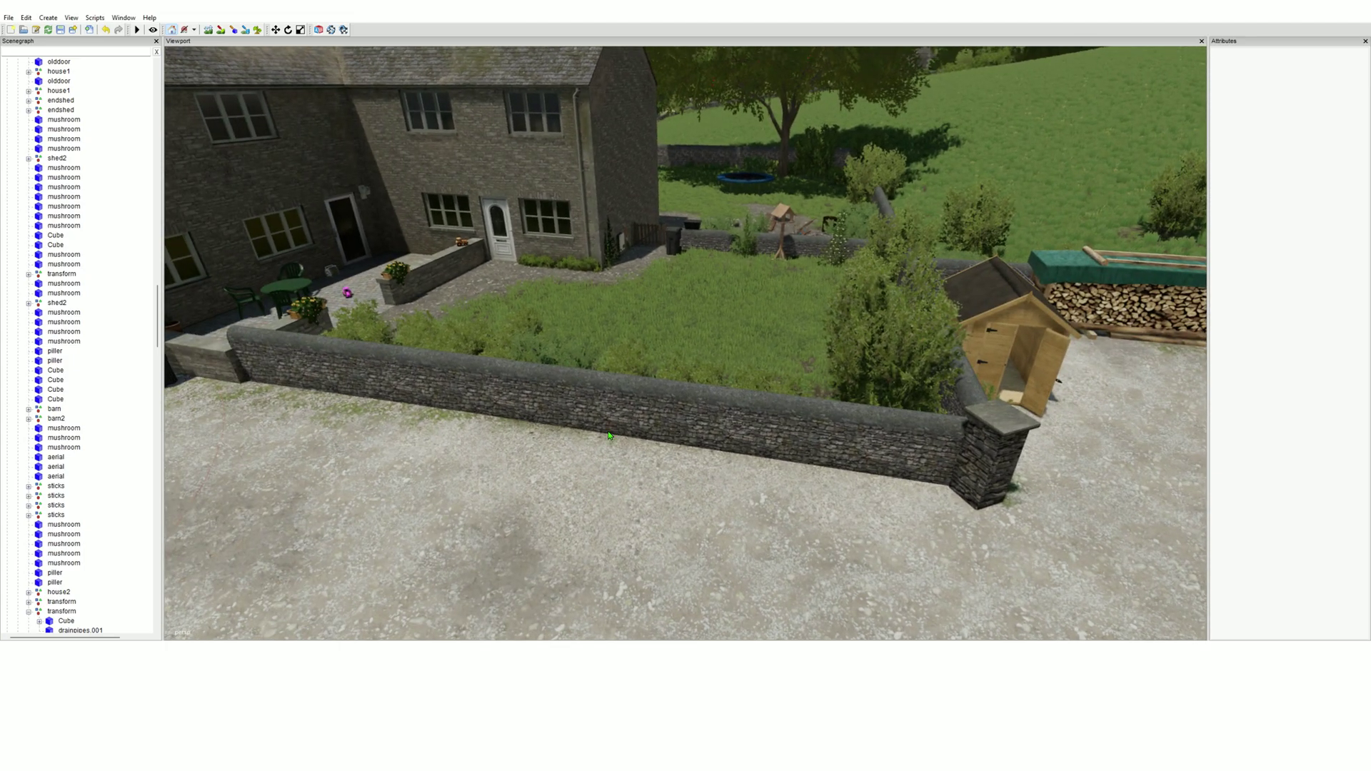
left_click(618, 412)
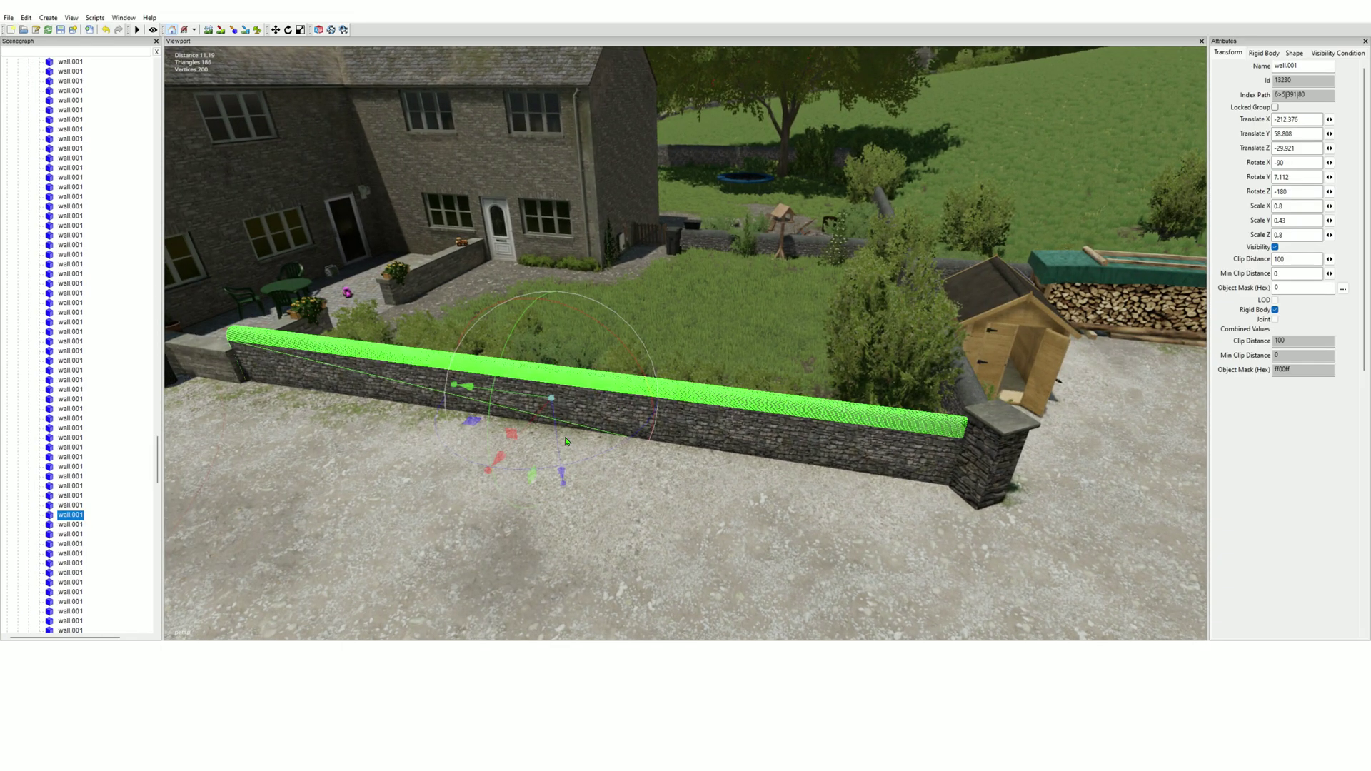
left_click(676, 511)
right_click_drag(605, 497, 851, 456)
left_click_drag(851, 460, 987, 503, "alt")
right_click_drag(987, 504, 498, 487)
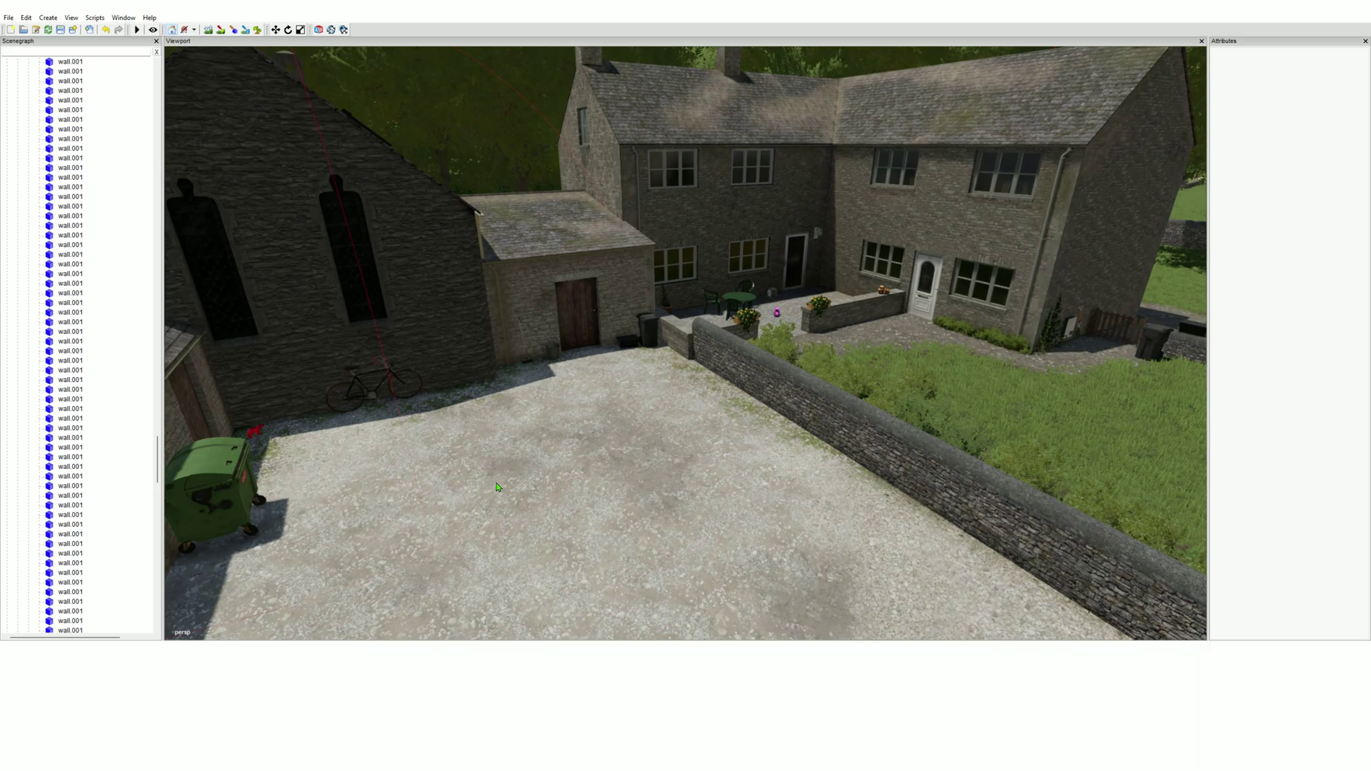
right_click_drag(663, 512, 198, 454)
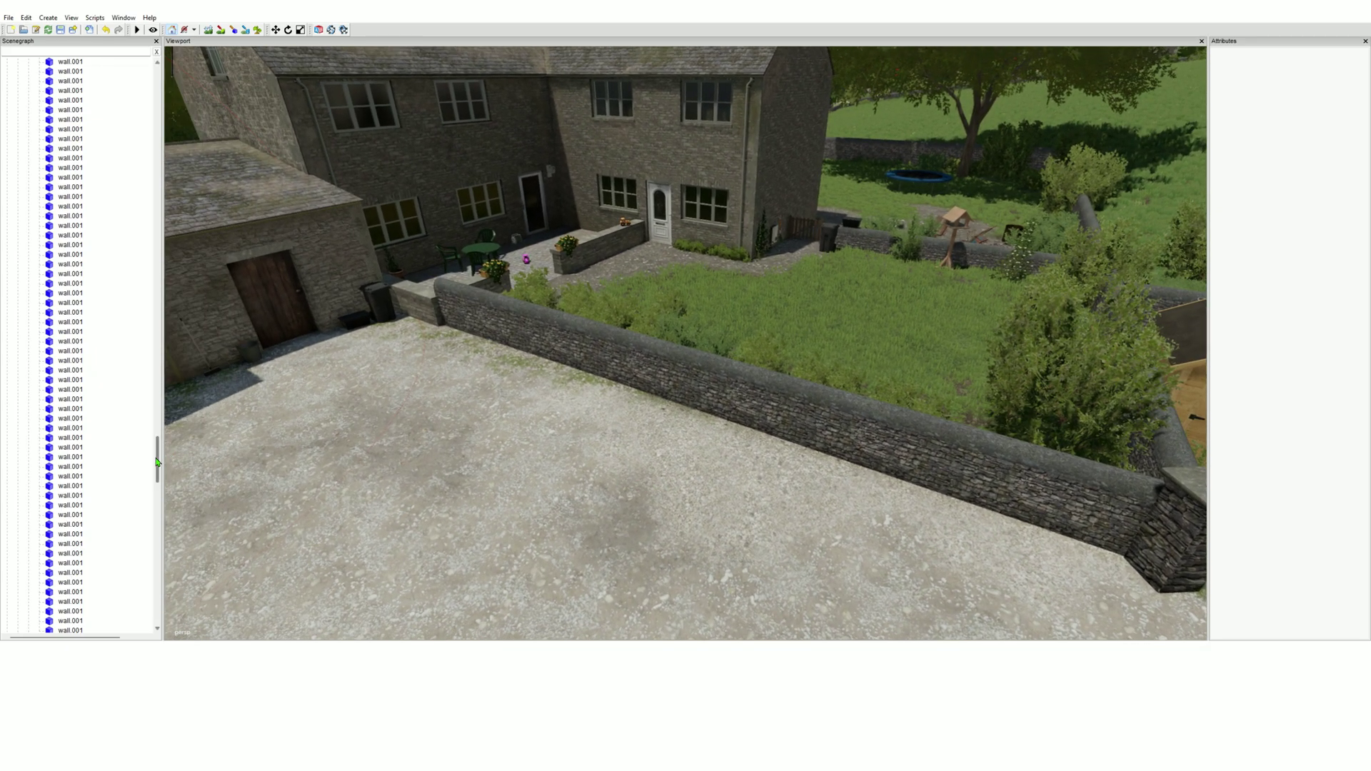
Collapse the Mymodels group in the scenegraph and delete the long stone wall between the gravel yard and the garden
left_click_drag(157, 462, 160, 79)
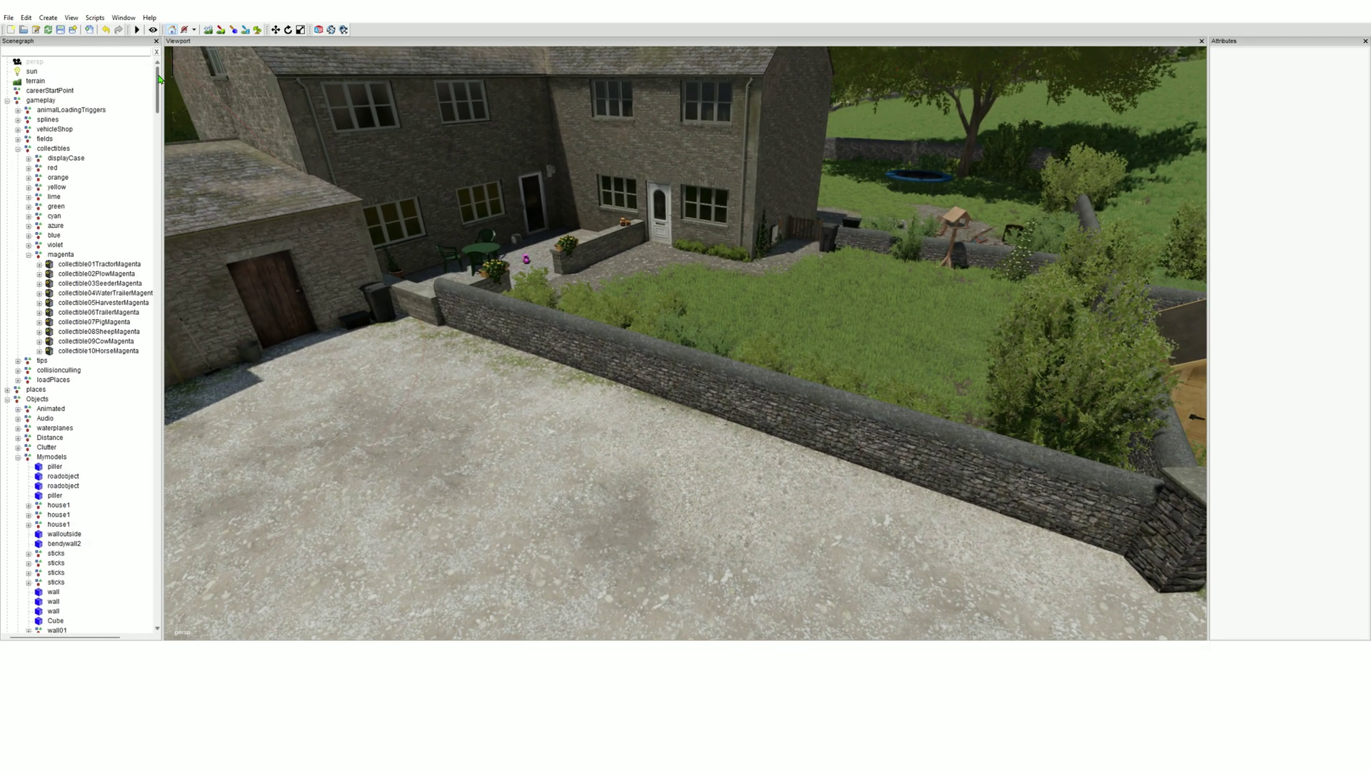
left_click(19, 457)
left_click_drag(505, 539, 332, 532, "alt")
right_click_drag(332, 532, 545, 543)
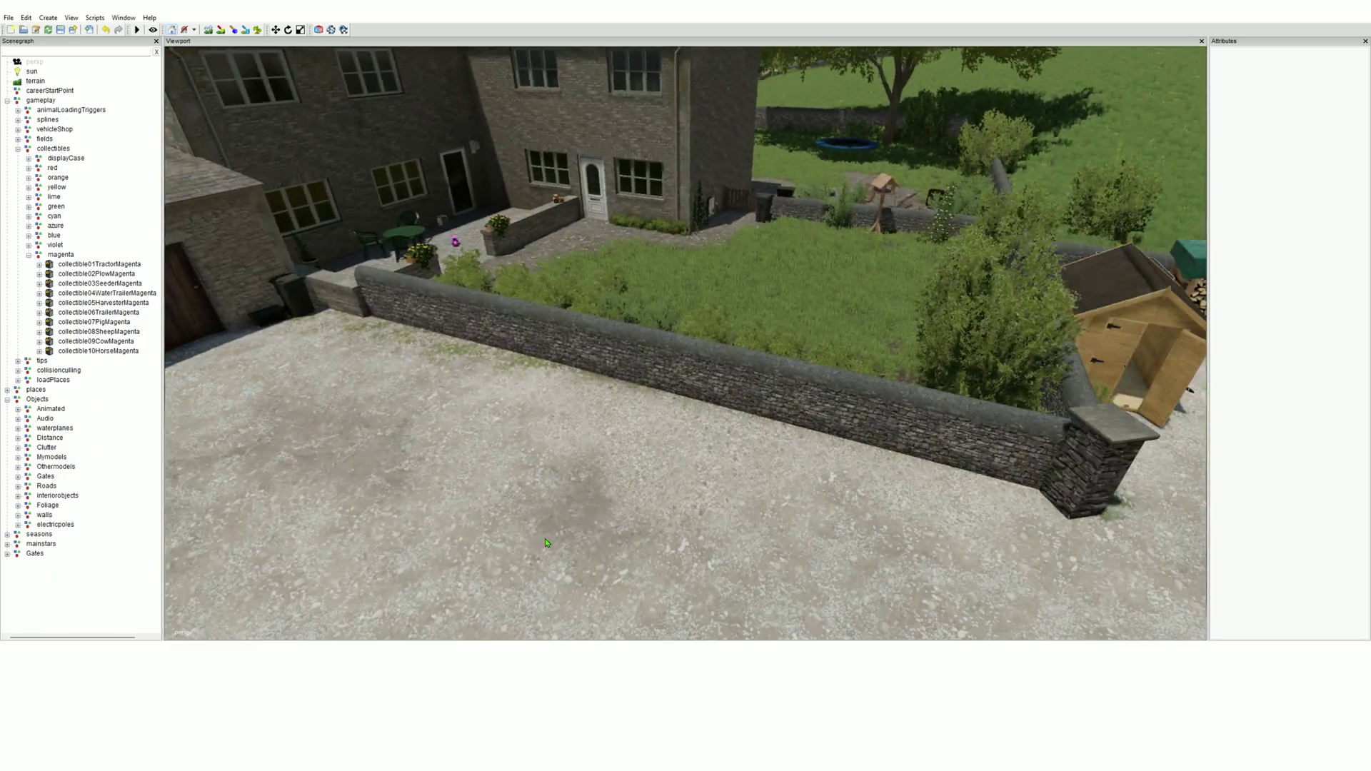
left_click(751, 396)
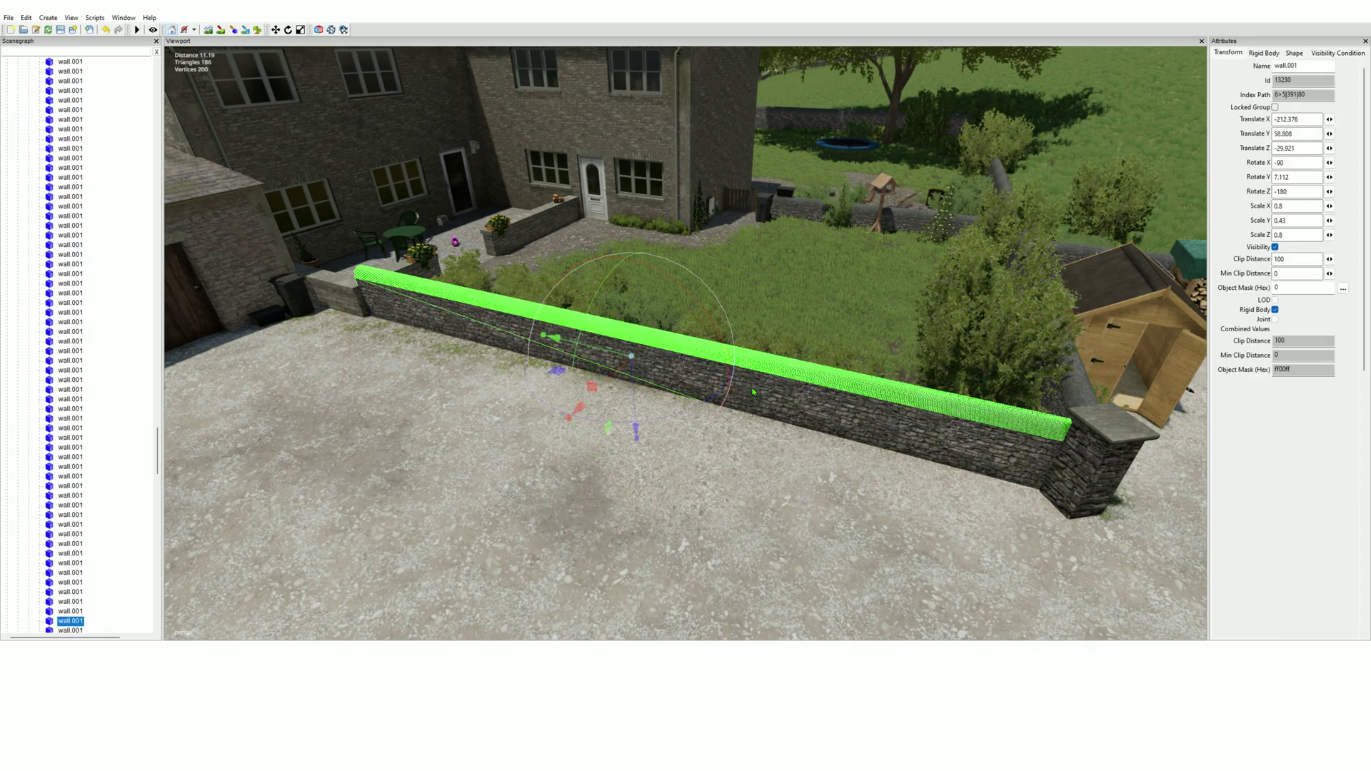
key("Delete")
Delete the Cube object that forms the stone outbuildings on both sides of the church
right_click_drag(664, 436, 771, 452)
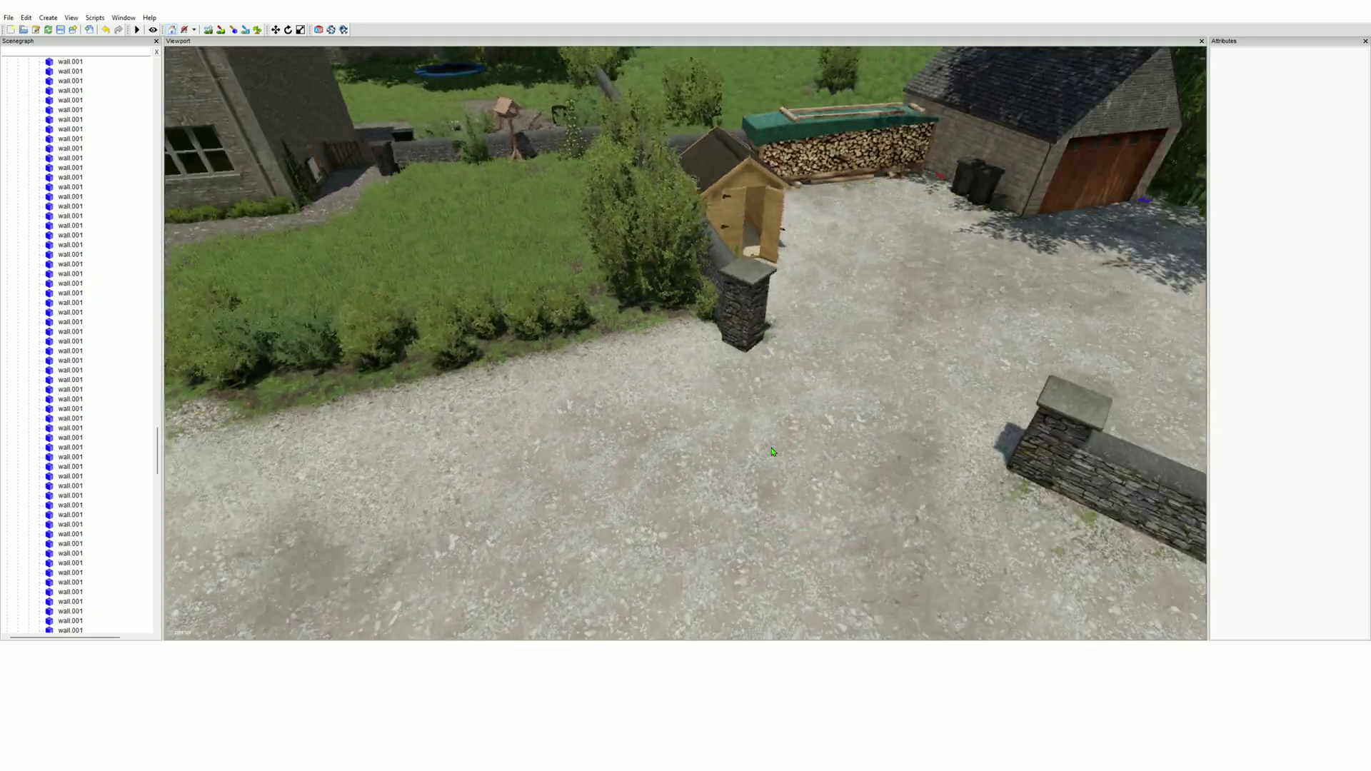
left_click_drag(773, 451, 791, 451, "alt")
left_click_drag(1004, 505, 780, 487, "alt")
left_click(660, 211)
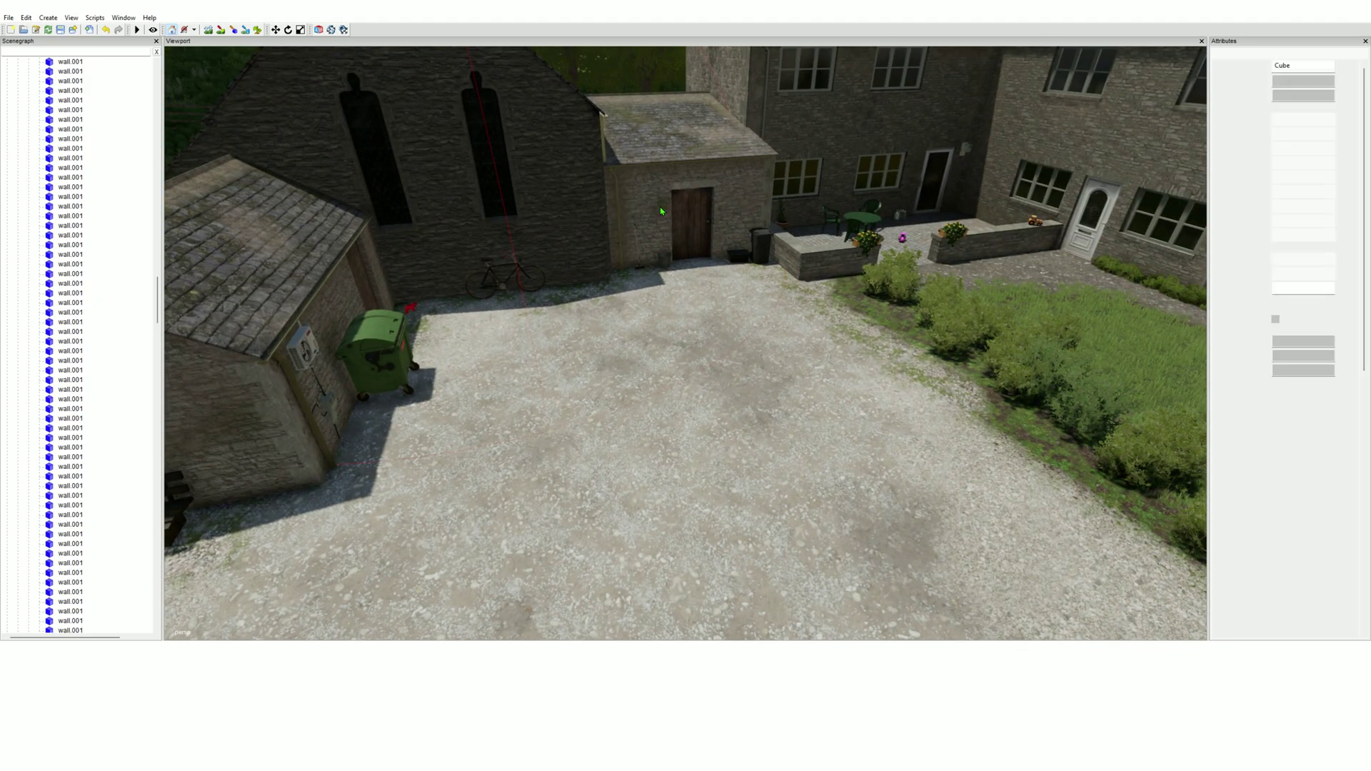
left_click_drag(928, 493, 751, 388, "alt")
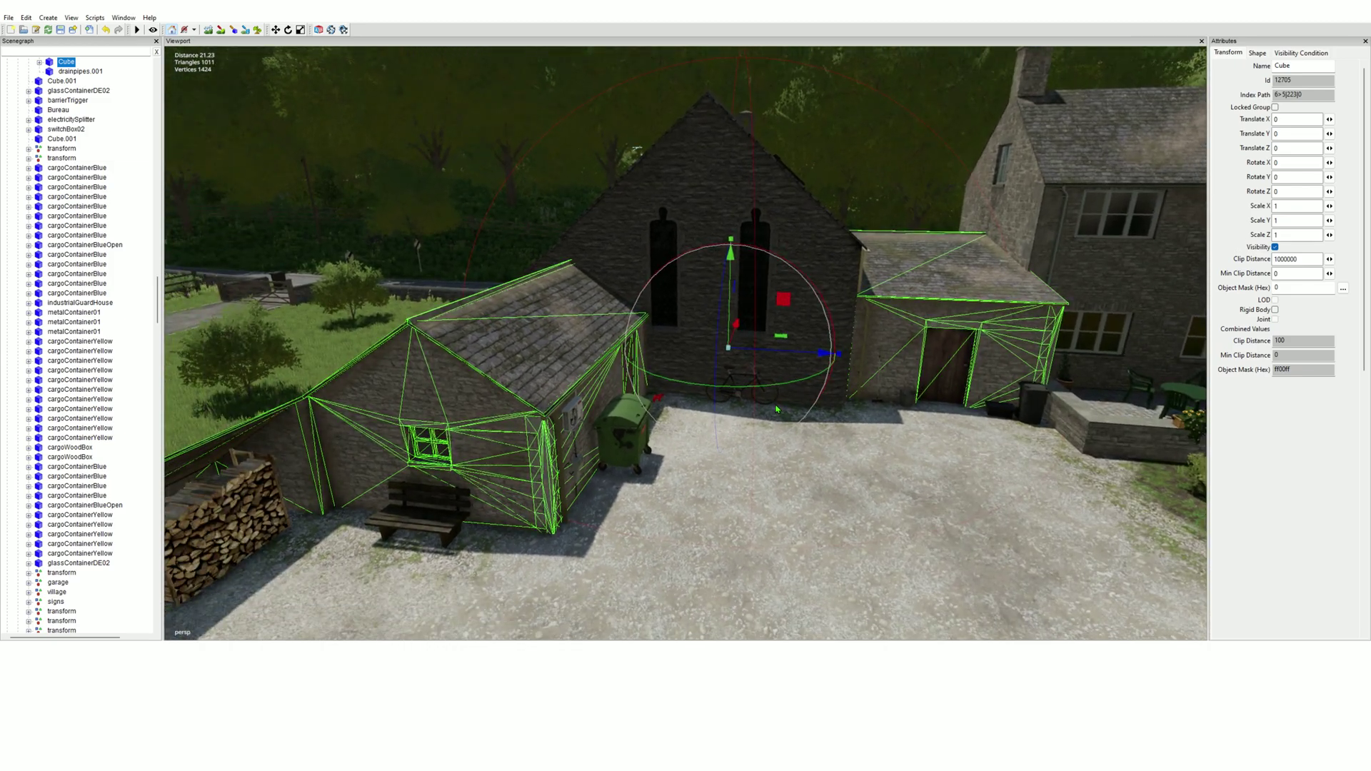
key("Delete")
Delete the church building and the churchOrgan audio source left at its site
left_click(795, 317)
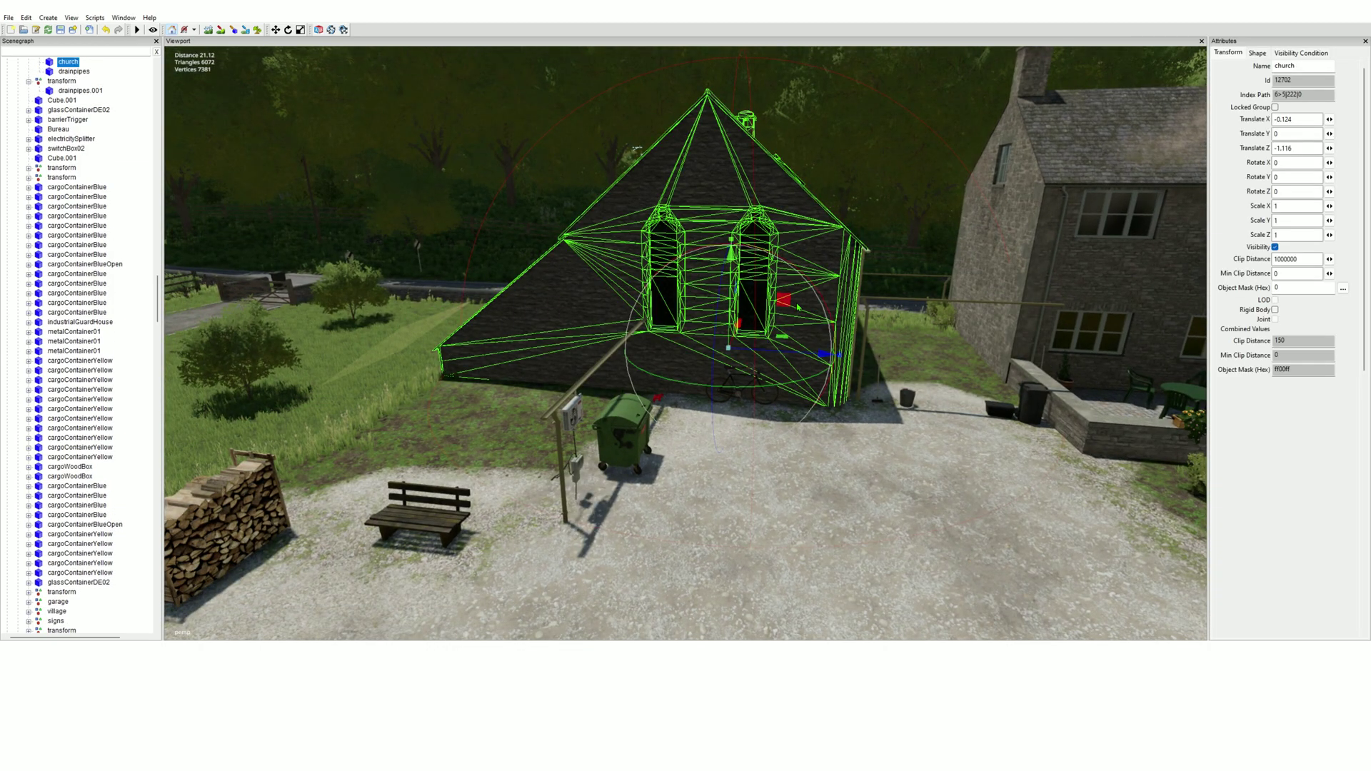
key("Delete")
left_click(724, 363)
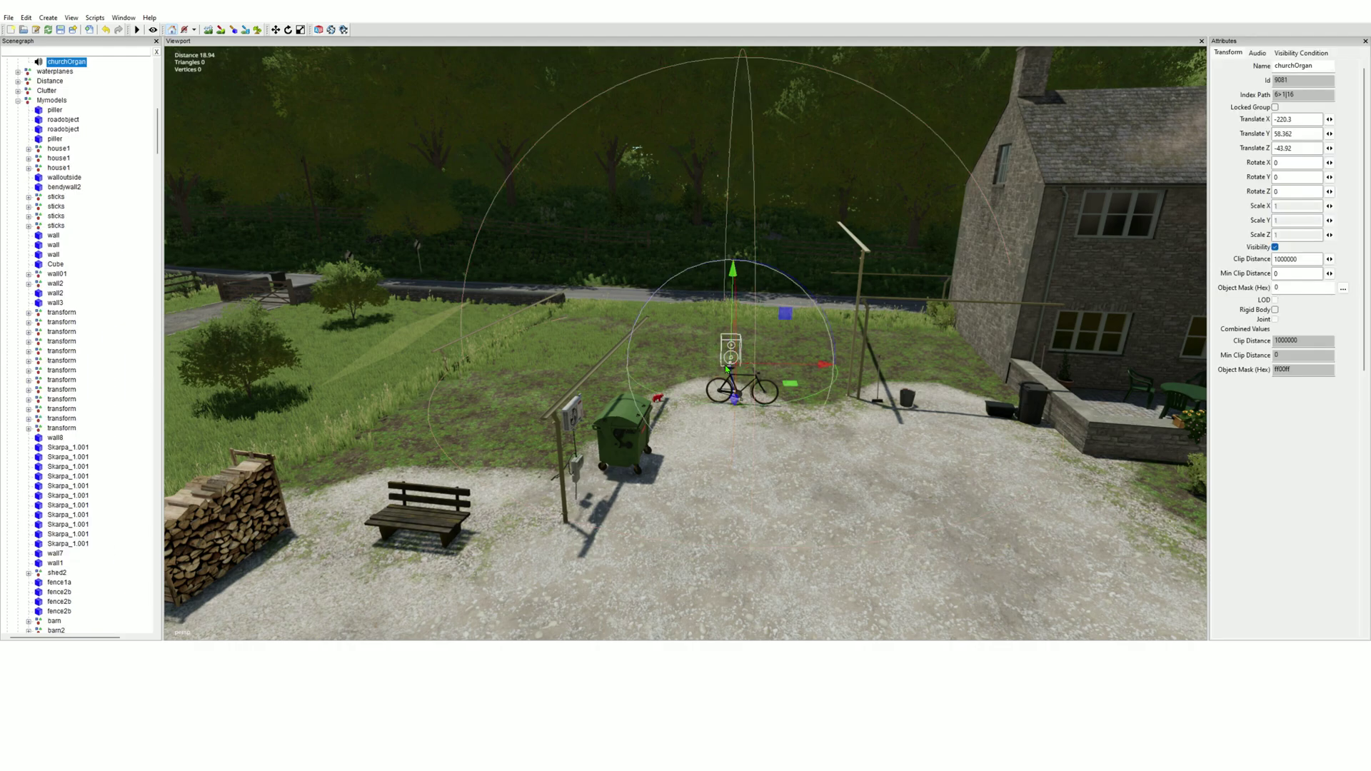
key("Delete")
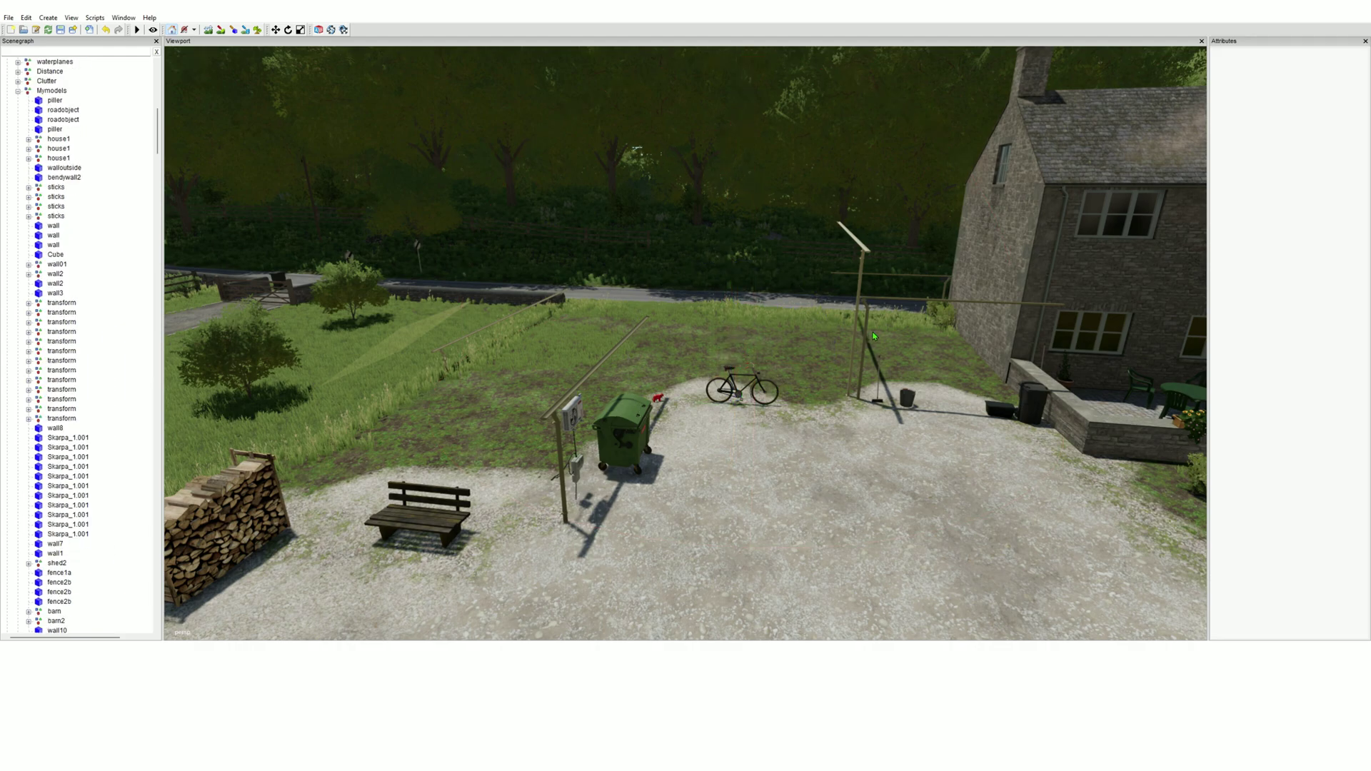
Delete the leftover drainpipes of the removed church and outbuildings
left_click(860, 308)
key("Delete")
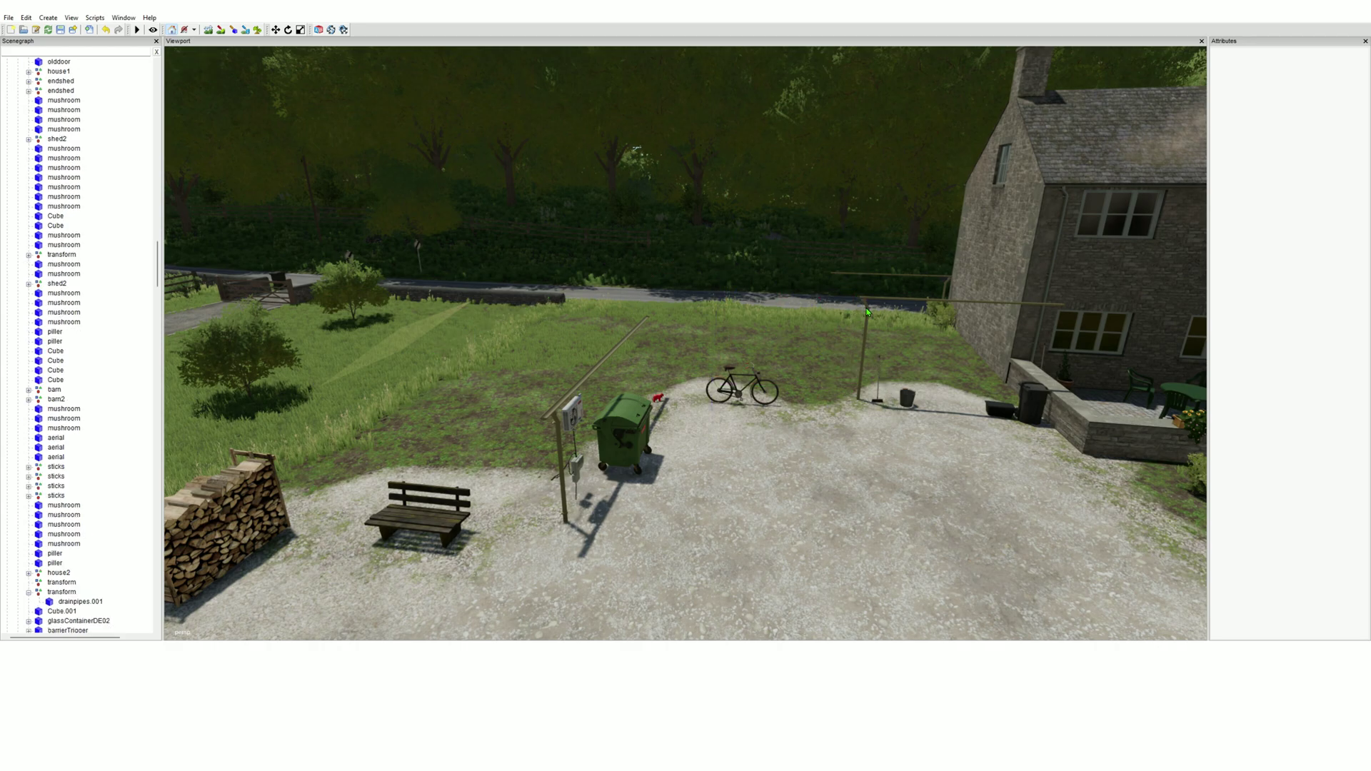
left_click(868, 317)
key("Delete")
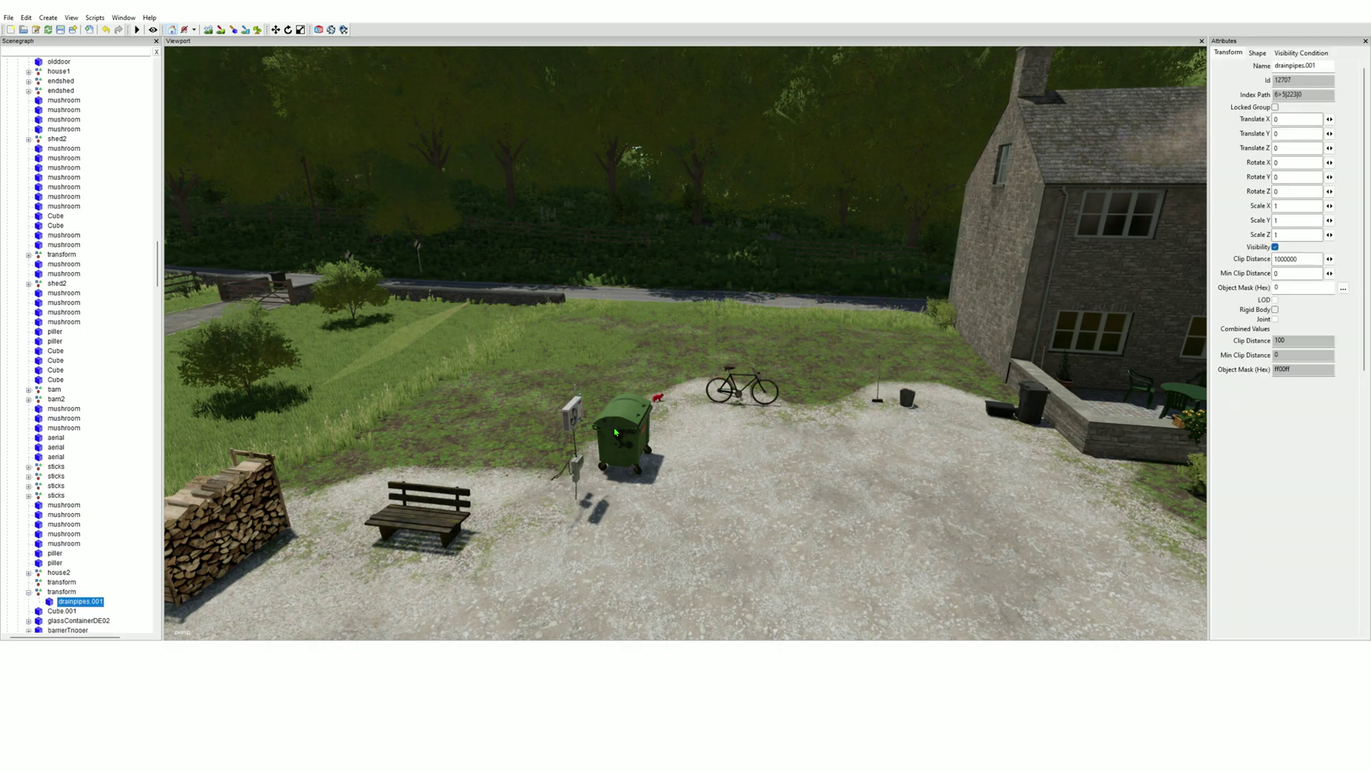
Delete the two floating electricity meter boxes and the green garbage container next to them
left_click(580, 415)
key("Delete")
left_click(578, 468)
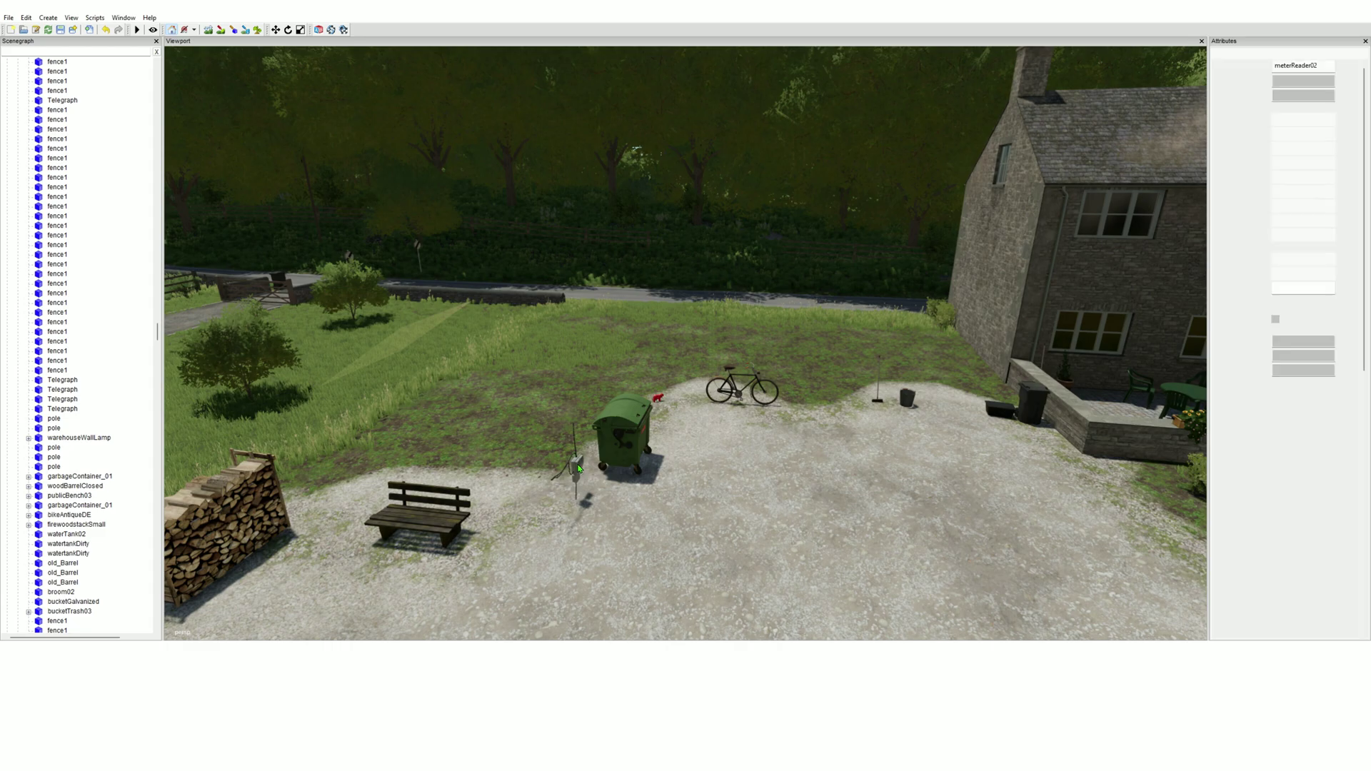
key("Delete")
left_click(622, 439)
key("Delete")
Move the red cow collectible from the church site to the gravel's edge beside the farmhouse patio wall
left_click(659, 401)
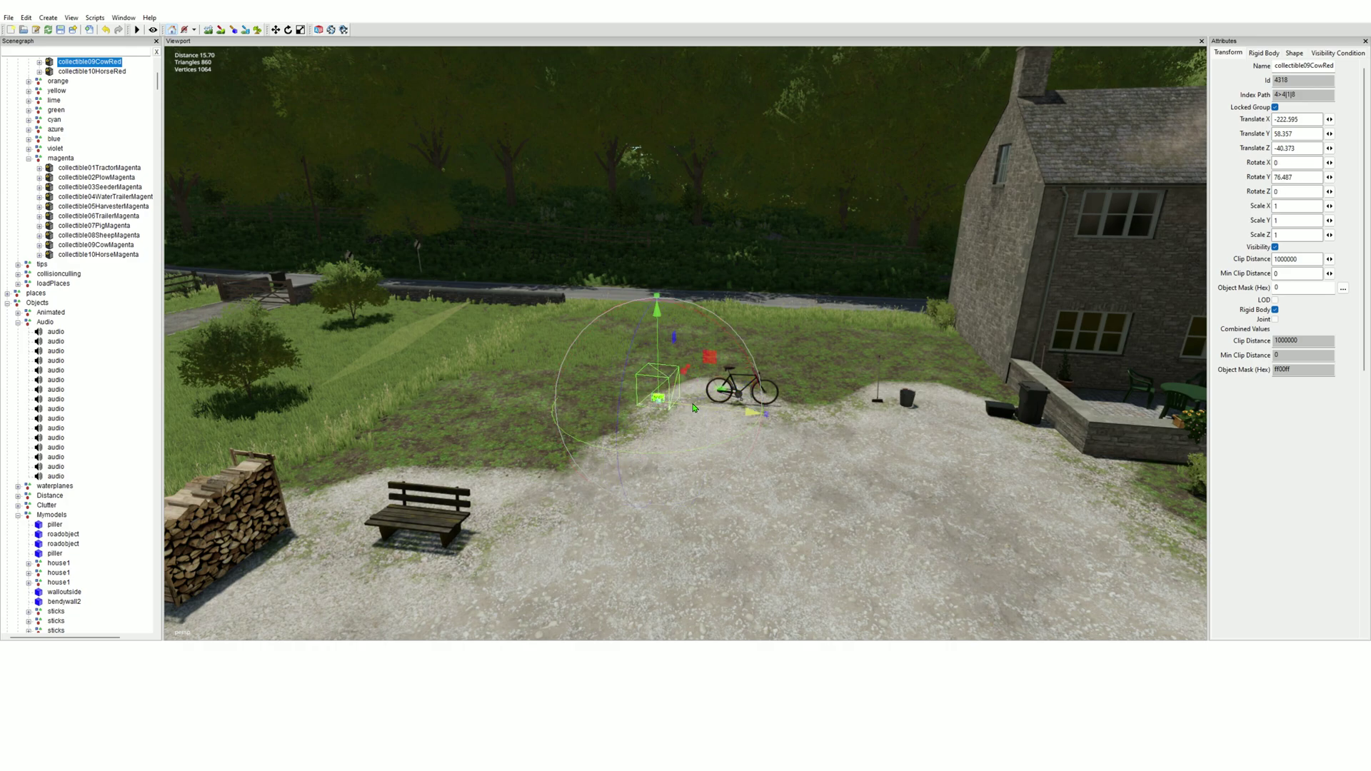
left_click_drag(909, 441, 1026, 460)
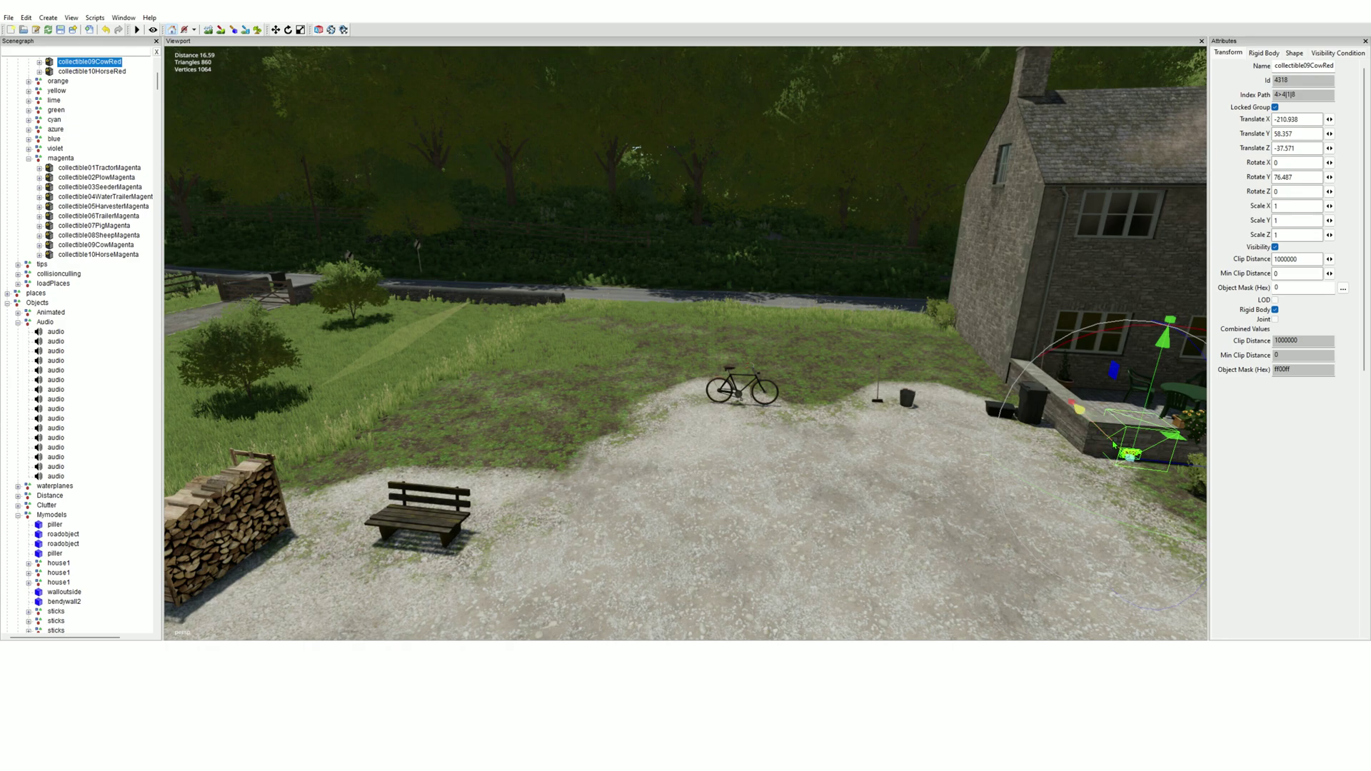
left_click_drag(1108, 439, 1116, 451)
left_click(1024, 525)
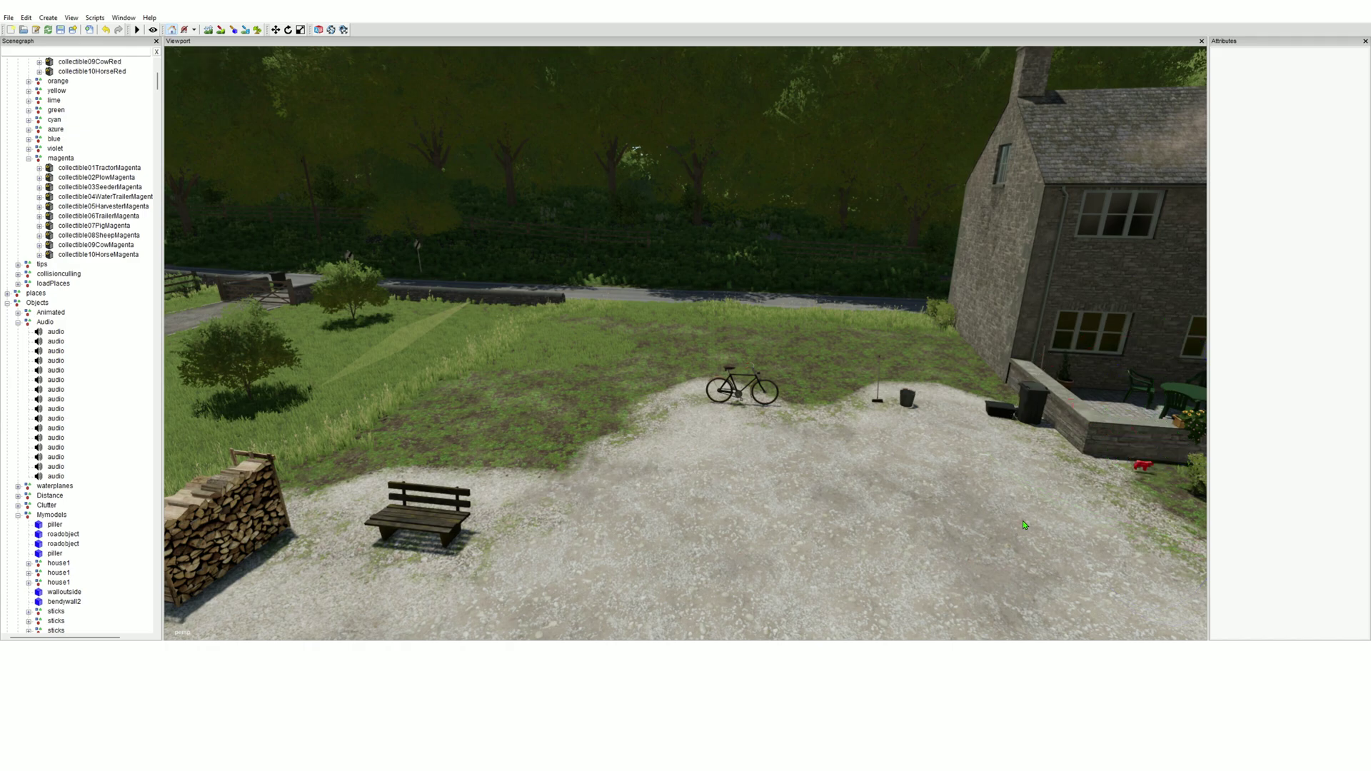
Delete the bicycle, broom, bucket and black bins at the far edge of the gravel yard
left_click(758, 380)
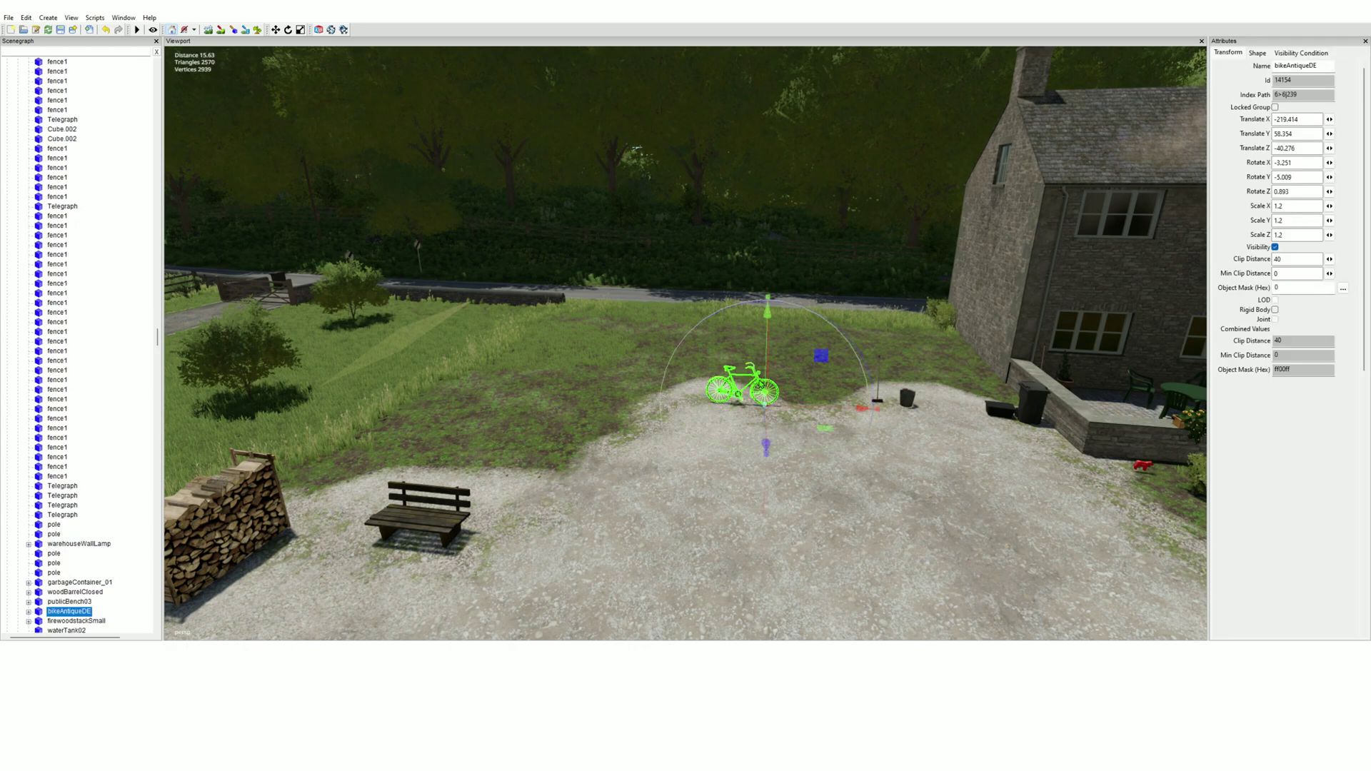
key("Delete")
left_click(879, 403)
key("Delete")
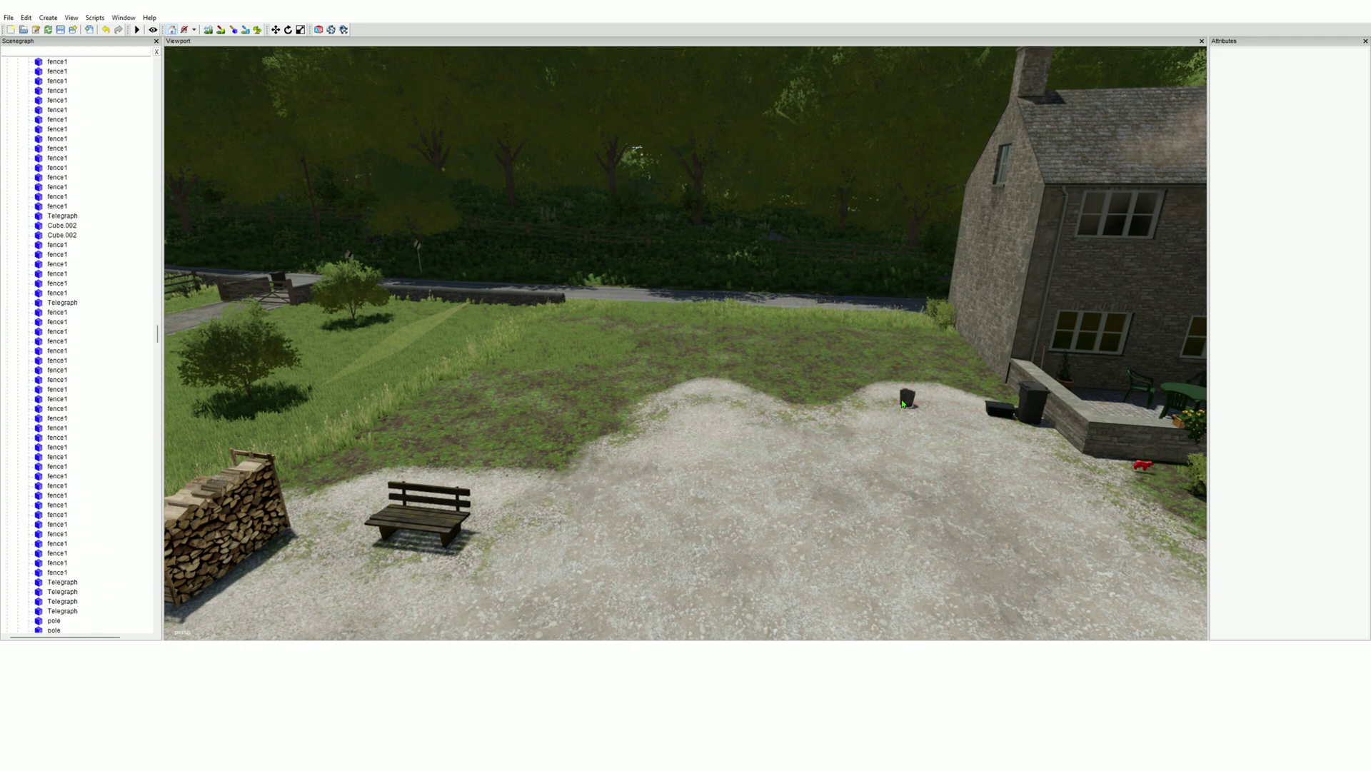
left_click(907, 398)
key("Delete")
left_click(1030, 402)
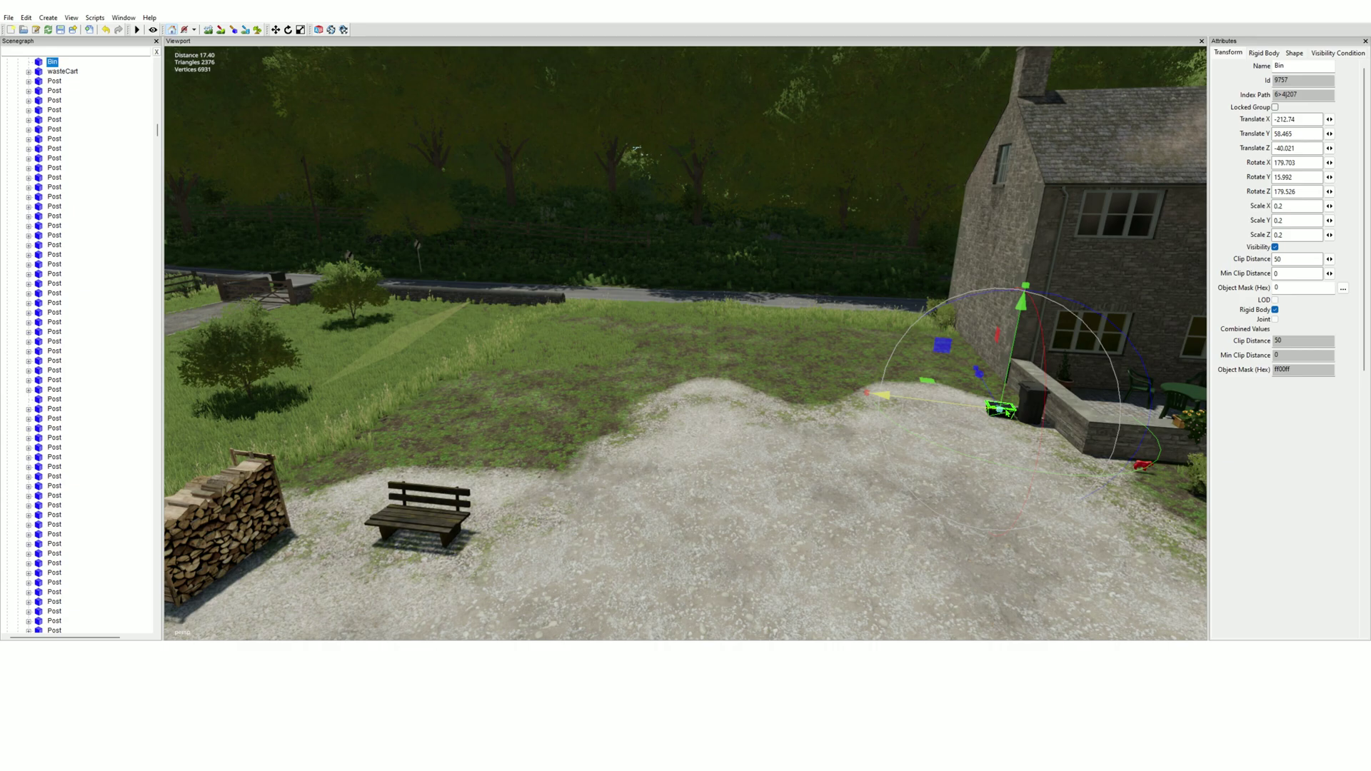
key("Delete")
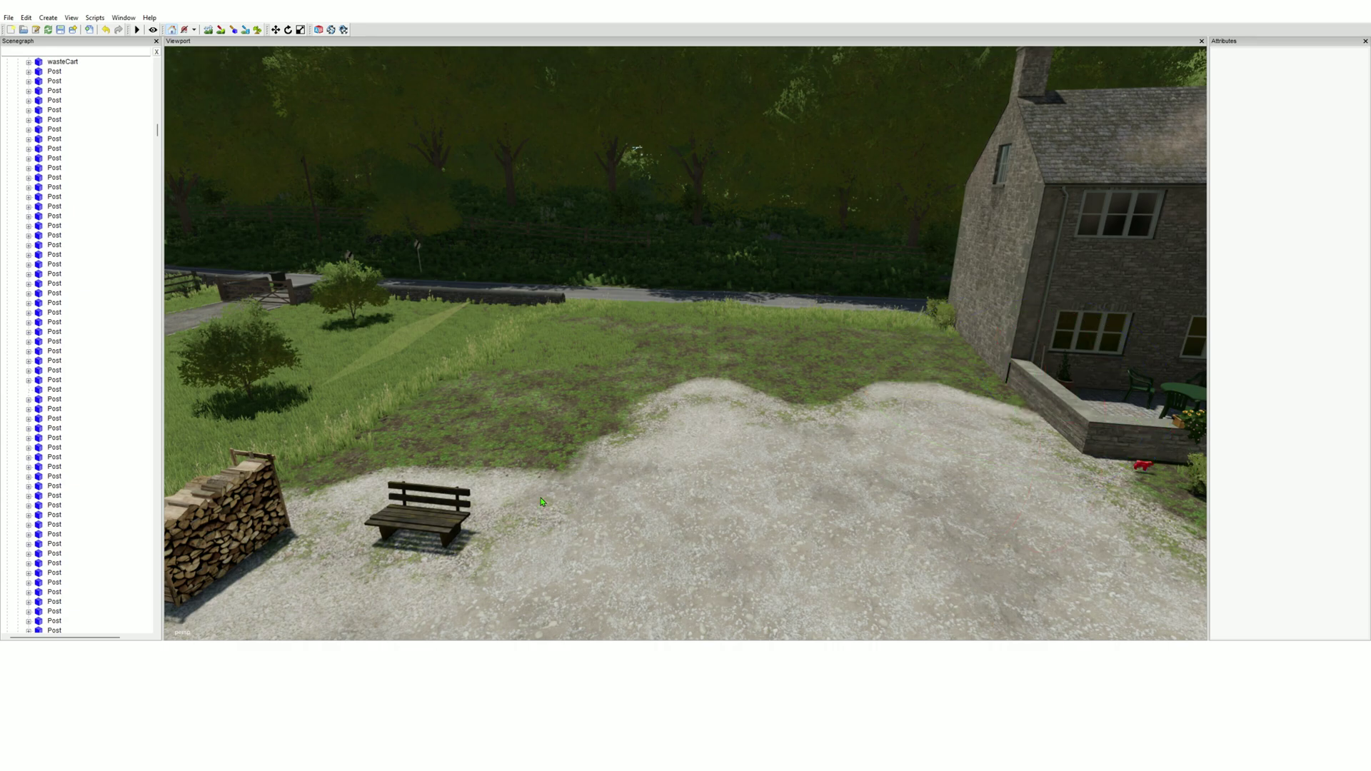
Delete the wooden bench and the small firewood stack from the yard
left_click(433, 528)
key("Delete")
left_click_drag(688, 515, 514, 546, "alt")
left_click(583, 429)
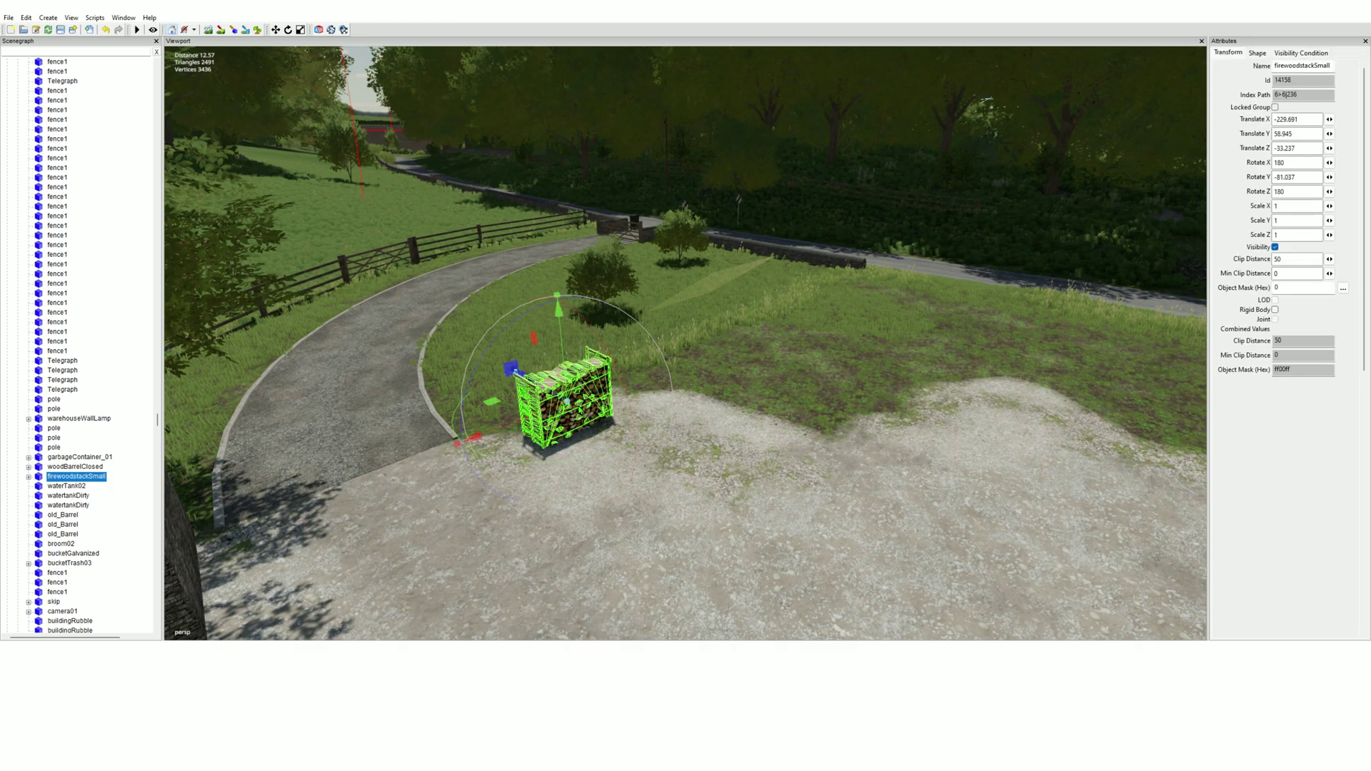
key("Delete")
Delete the glass panel floating above the grass near the driveway
left_click_drag(688, 483, 1009, 537, "alt")
right_click_drag(1011, 537, 769, 432)
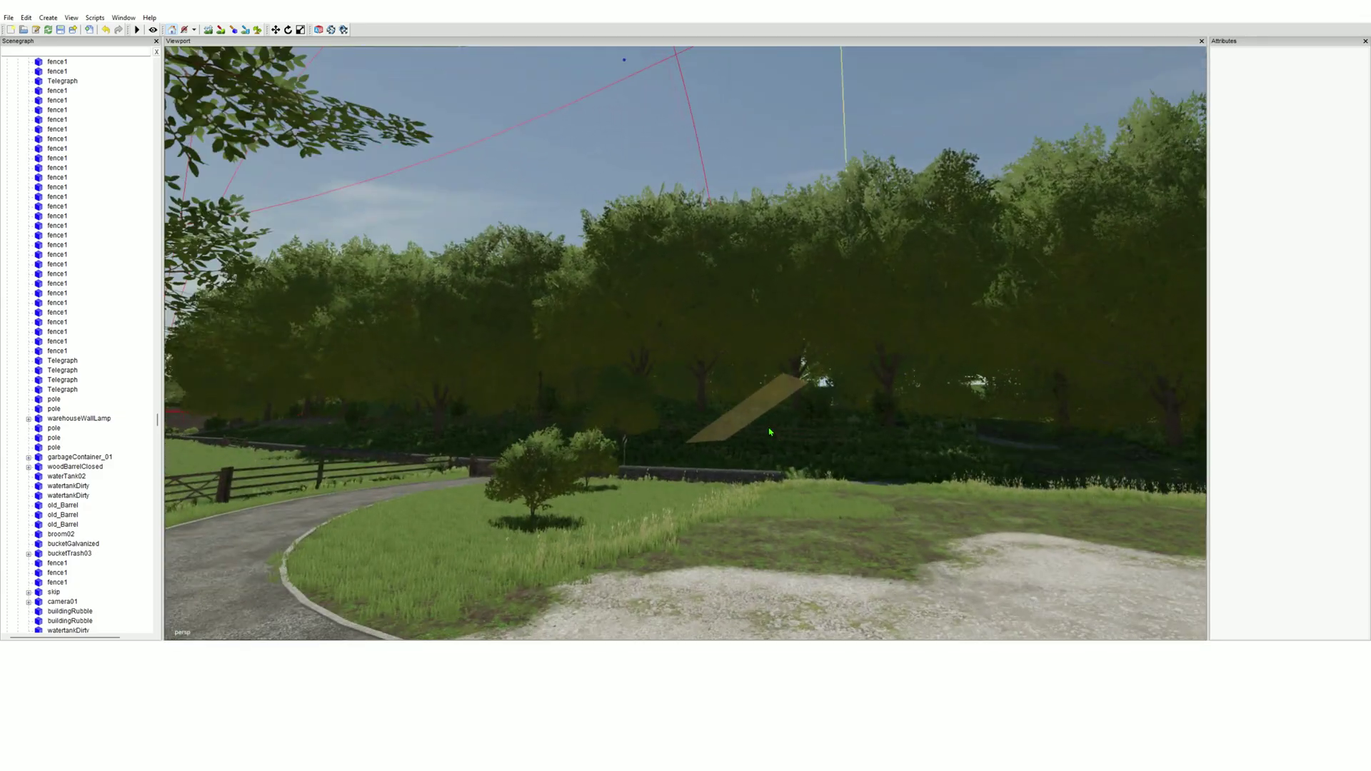
left_click(759, 412)
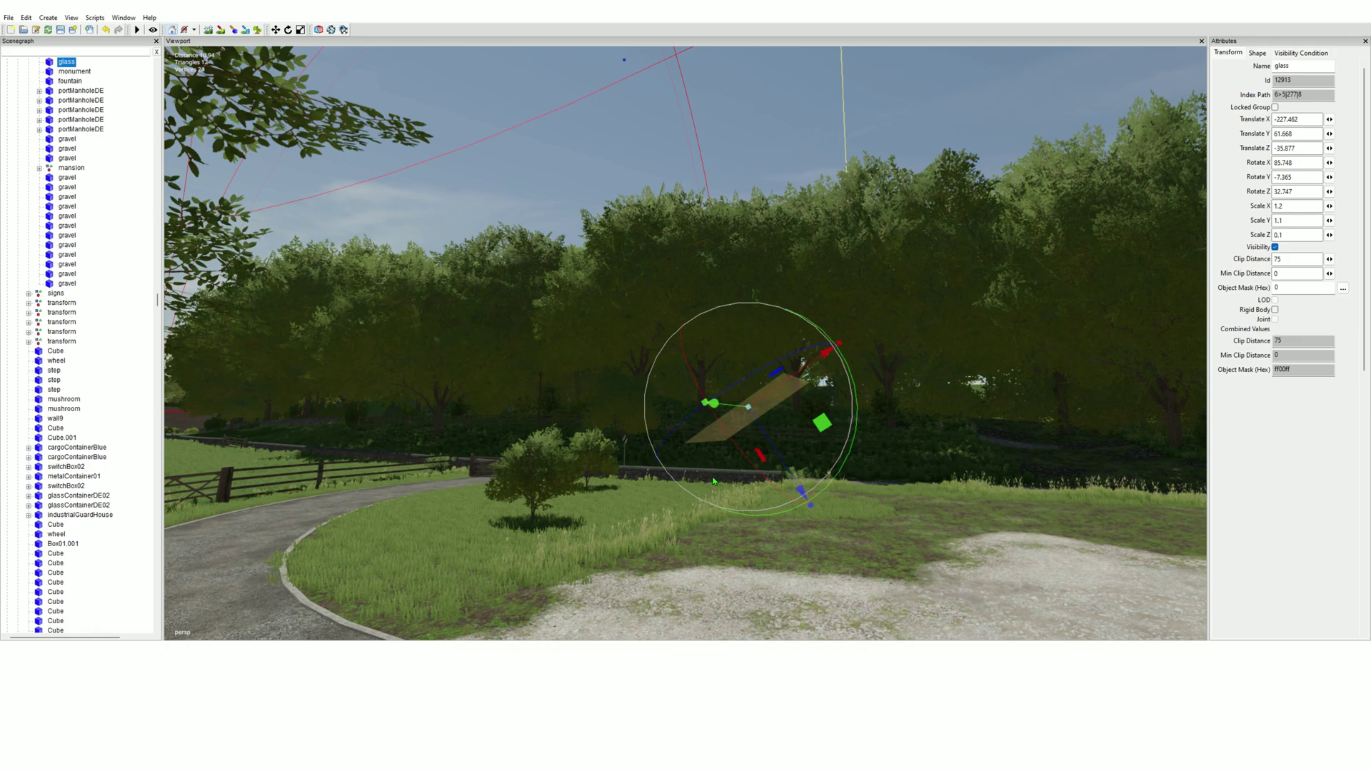
key("Delete")
Examine the cleared plot, the ground textures around it and the neighbouring farmhouse, driveway and garden from several angles
right_click_drag(722, 503, 549, 341)
left_click_drag(549, 341, 318, 349, "alt")
right_click_drag(319, 352, 93, 296)
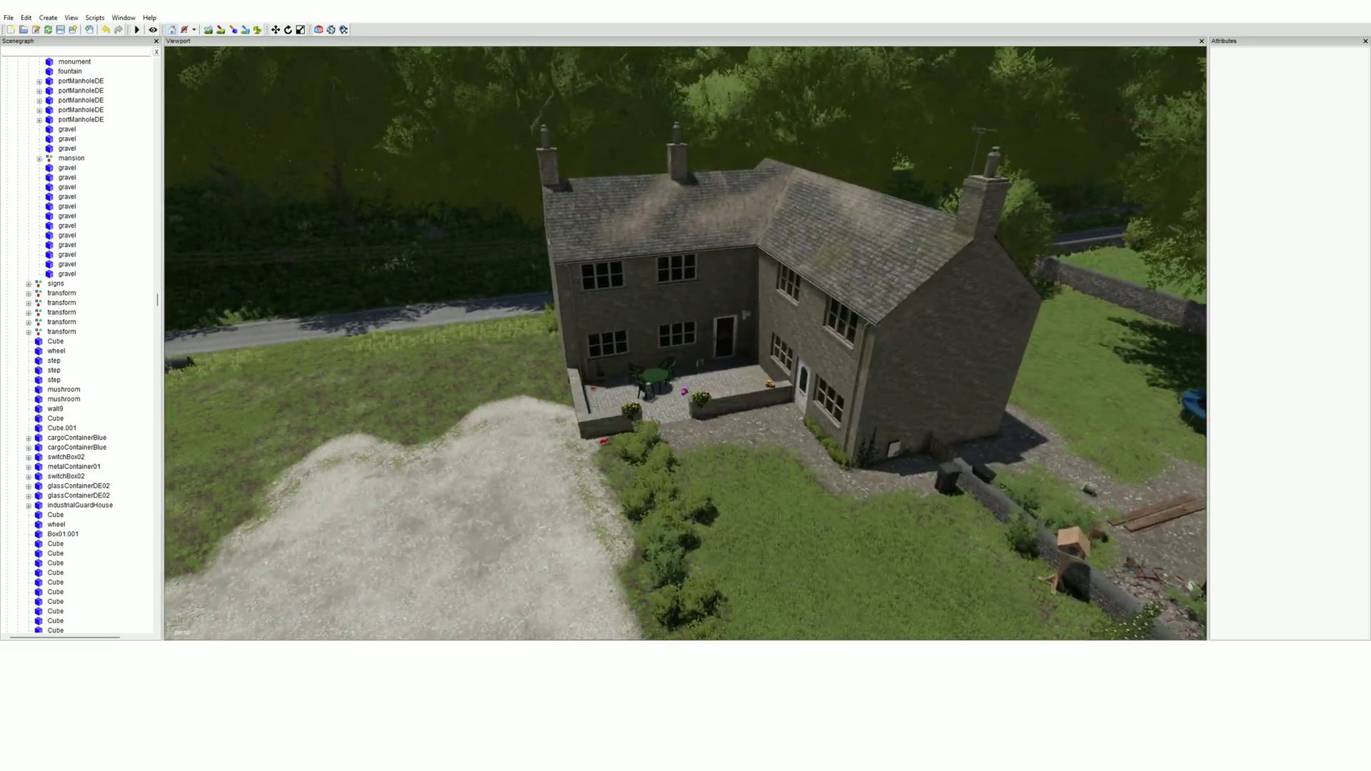
right_click_drag(558, 469, 527, 462)
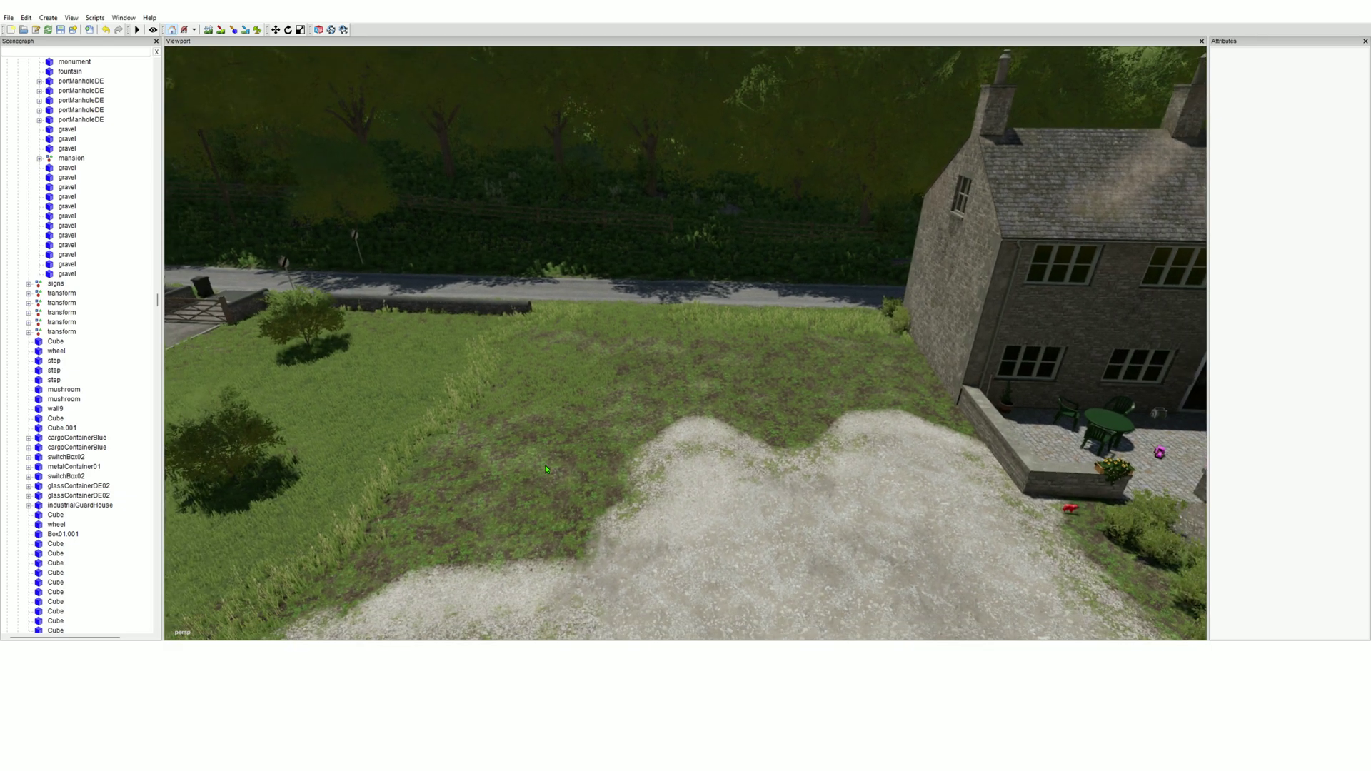
right_click_drag(697, 505, 648, 526)
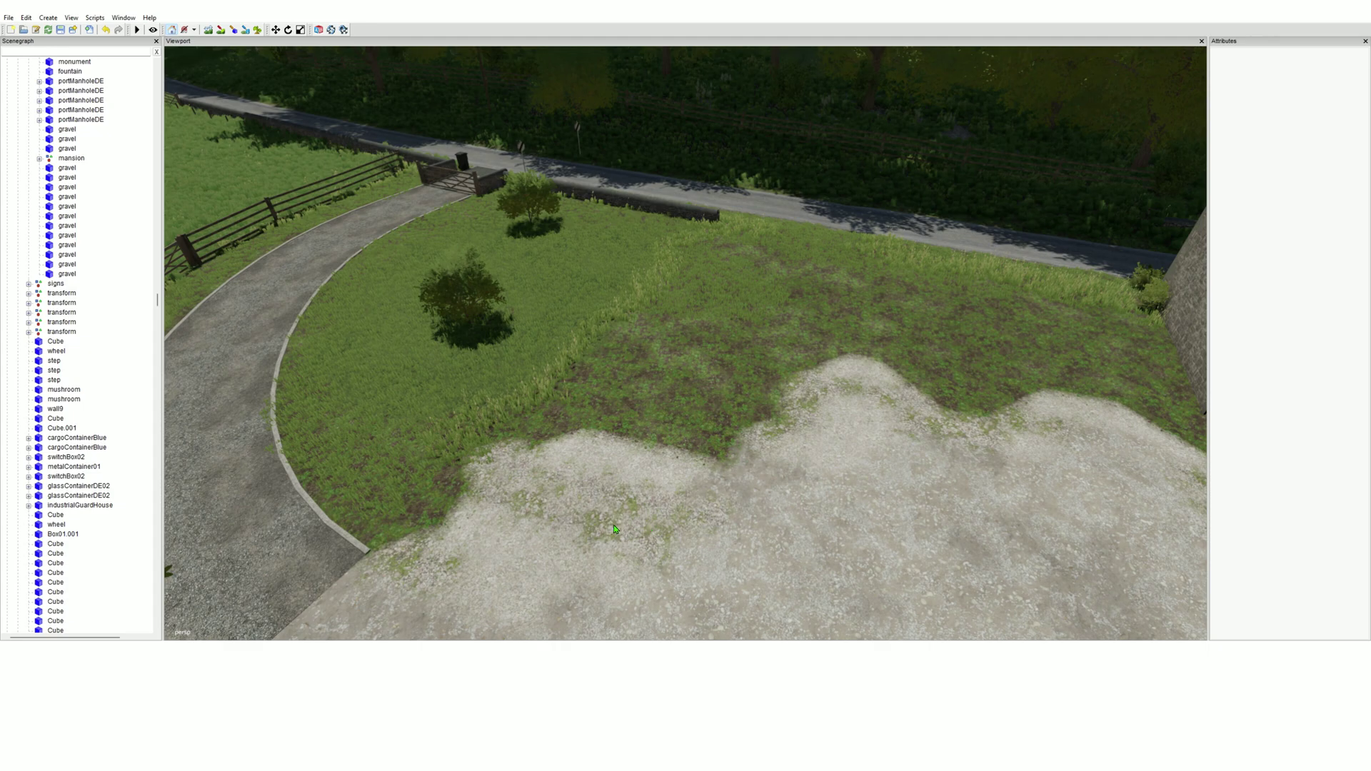
right_click_drag(614, 525, 641, 504)
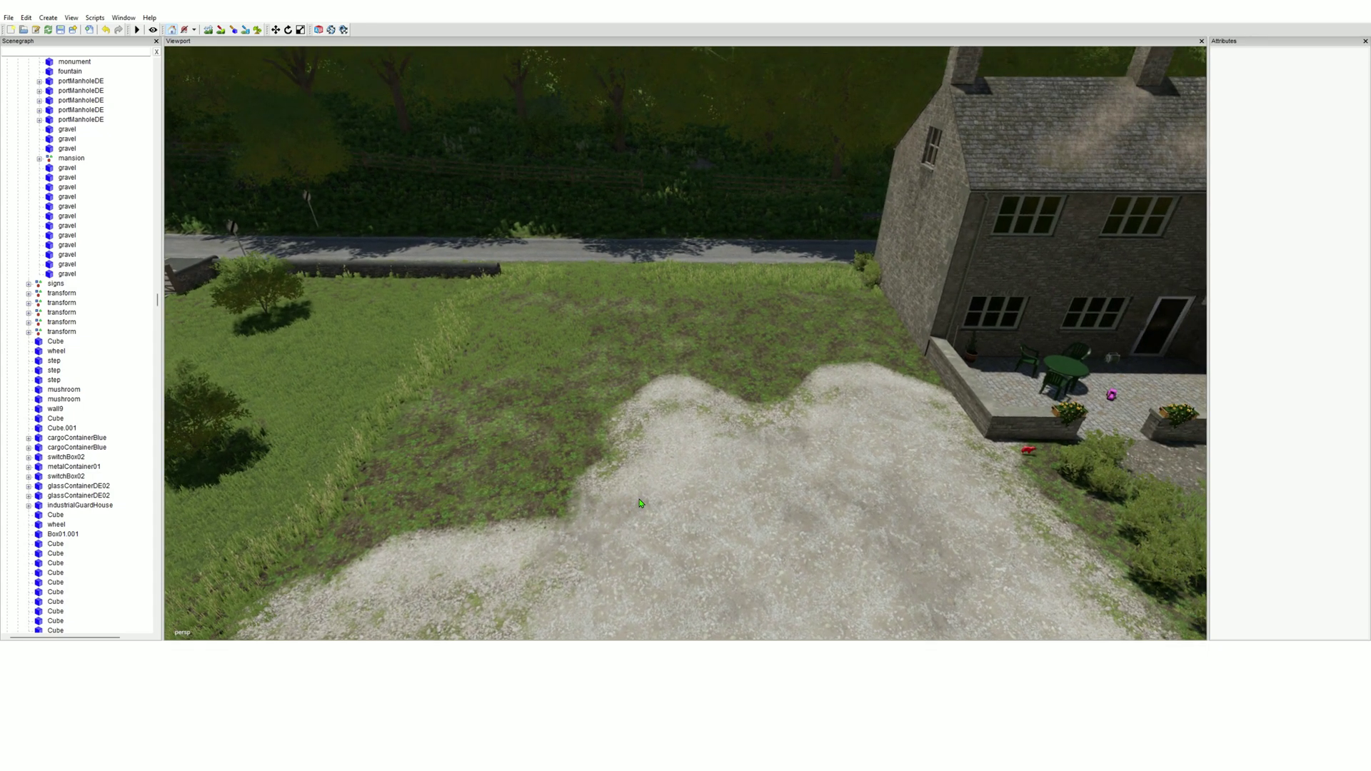
mouse_move(620, 503)
left_mouse_down("alt")
mouse_move(550, 520)
mouse_move(632, 515)
left_mouse_up("alt")
right_click_drag(633, 515, 633, 501)
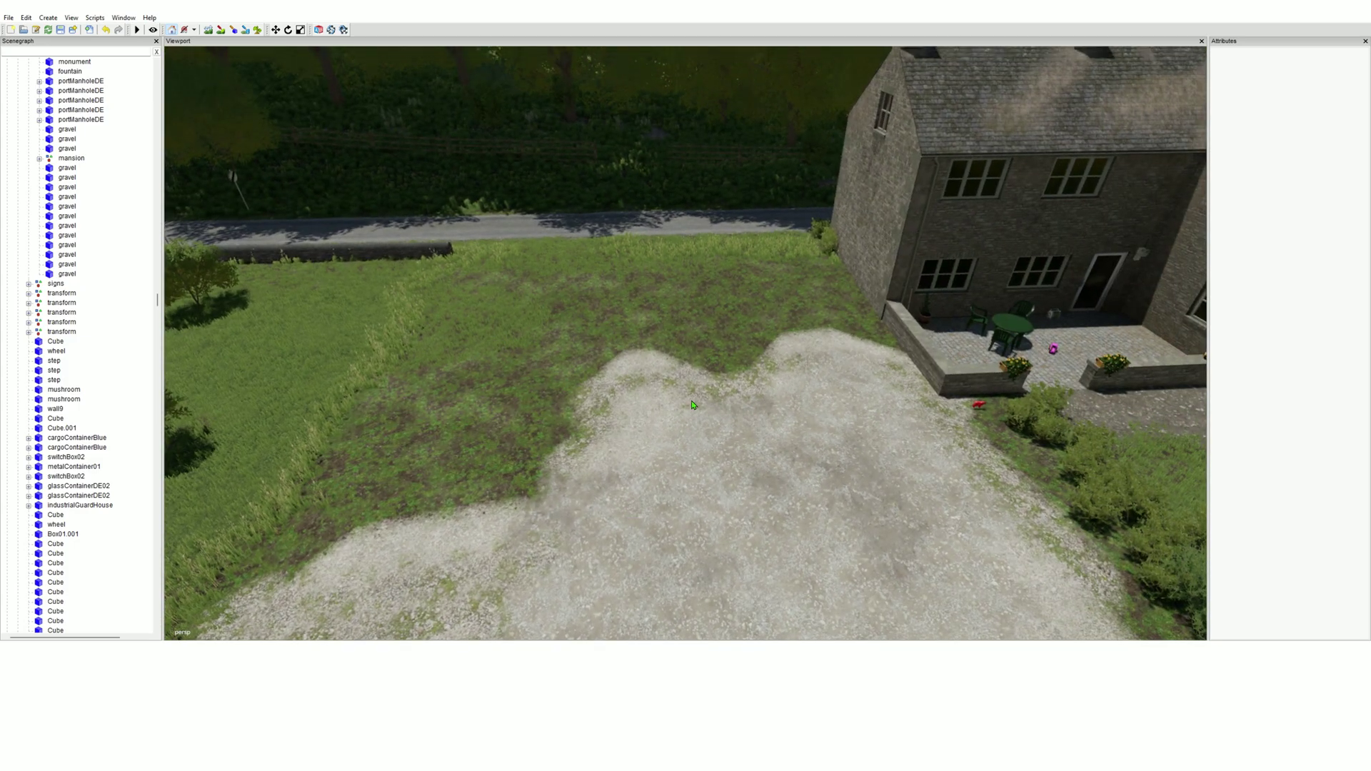
right_click_drag(737, 460, 743, 493)
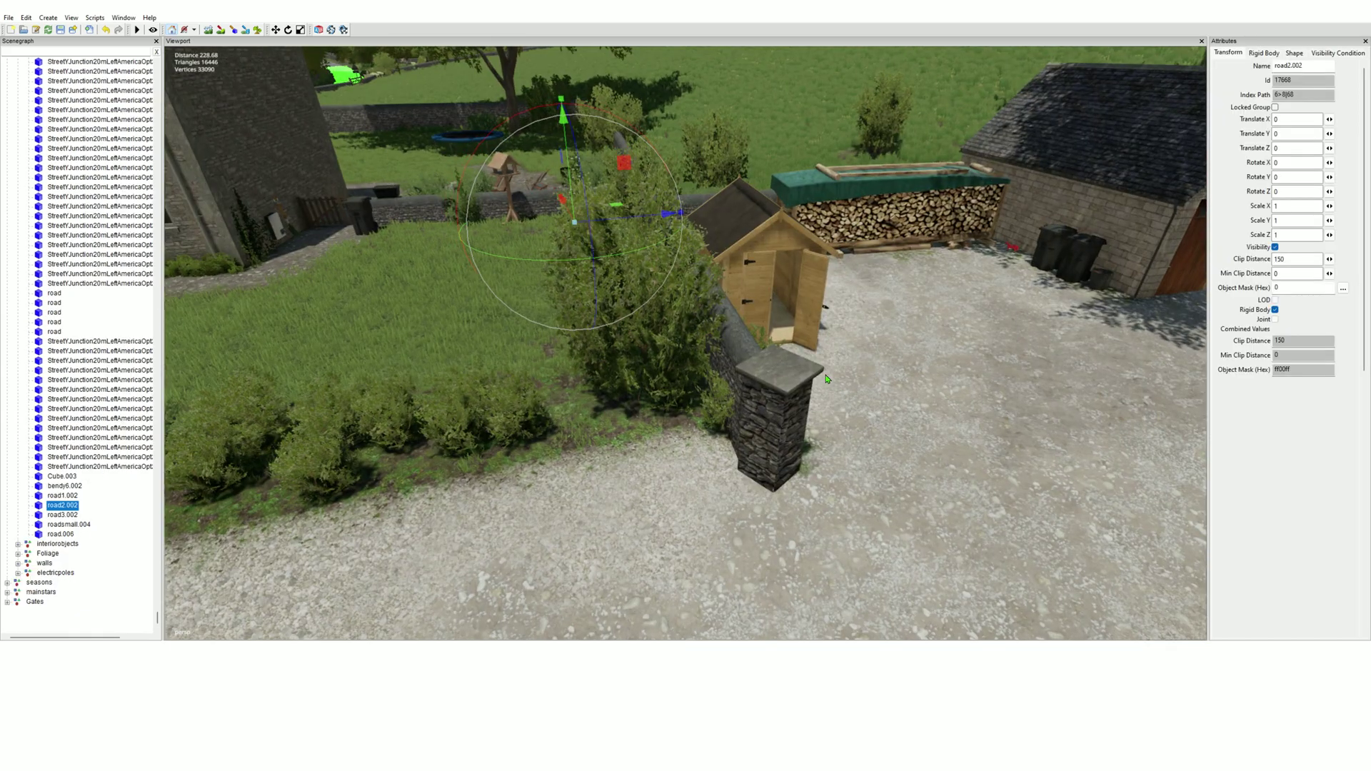
right_click_drag(714, 371, 529, 346)
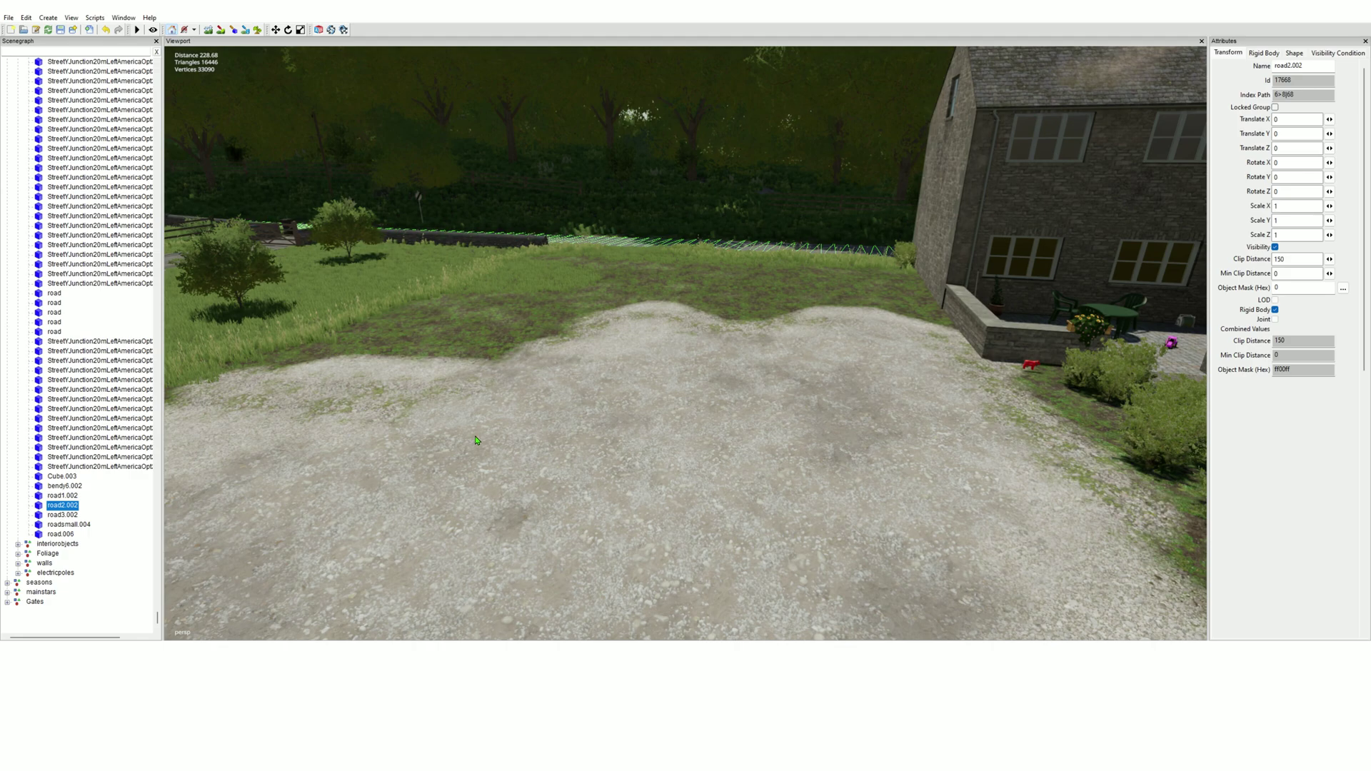
Turn on the display of physics shapes in the viewport
left_click(71, 18)
mouse_move(145, 104)
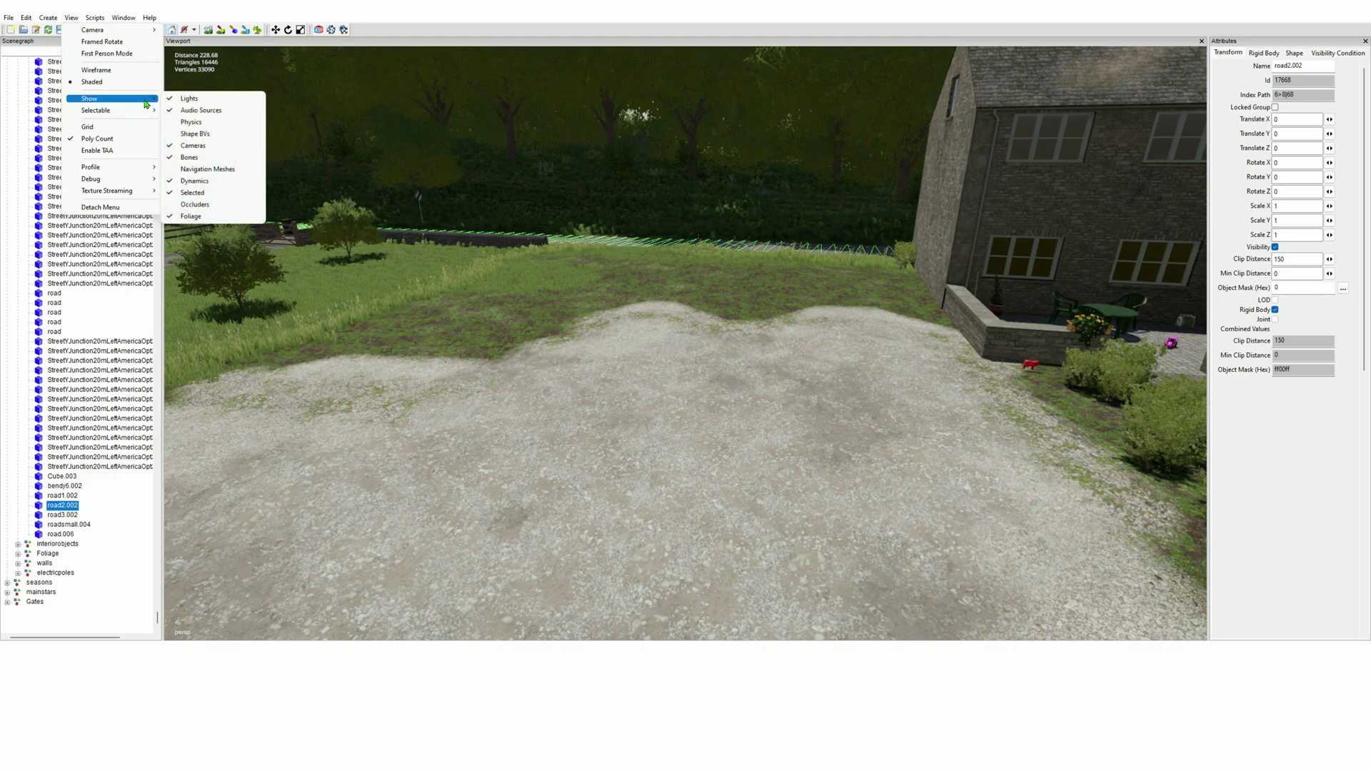
left_click(207, 122)
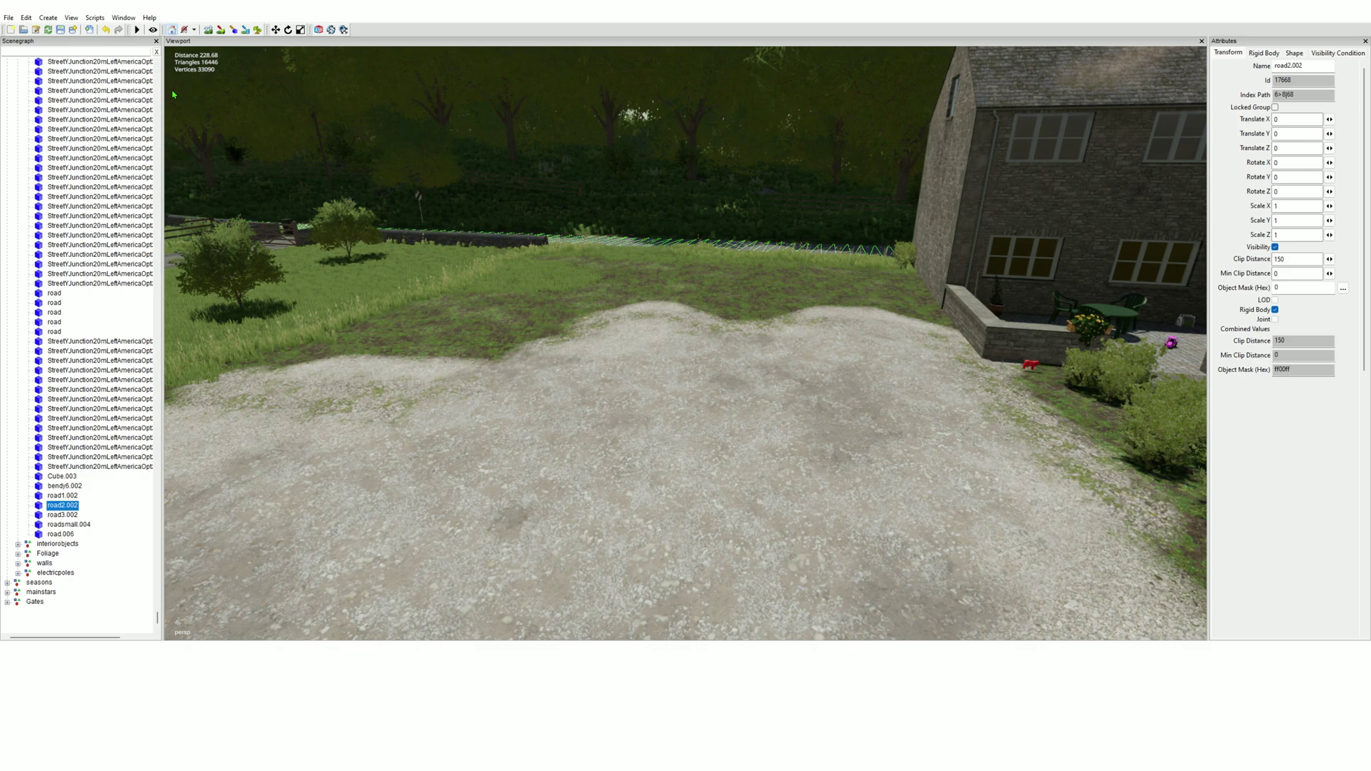
Run the physics simulation and examine the collision outlines around the cleared plot, driveway, fences and farmhouse, then stop it
left_click(136, 30)
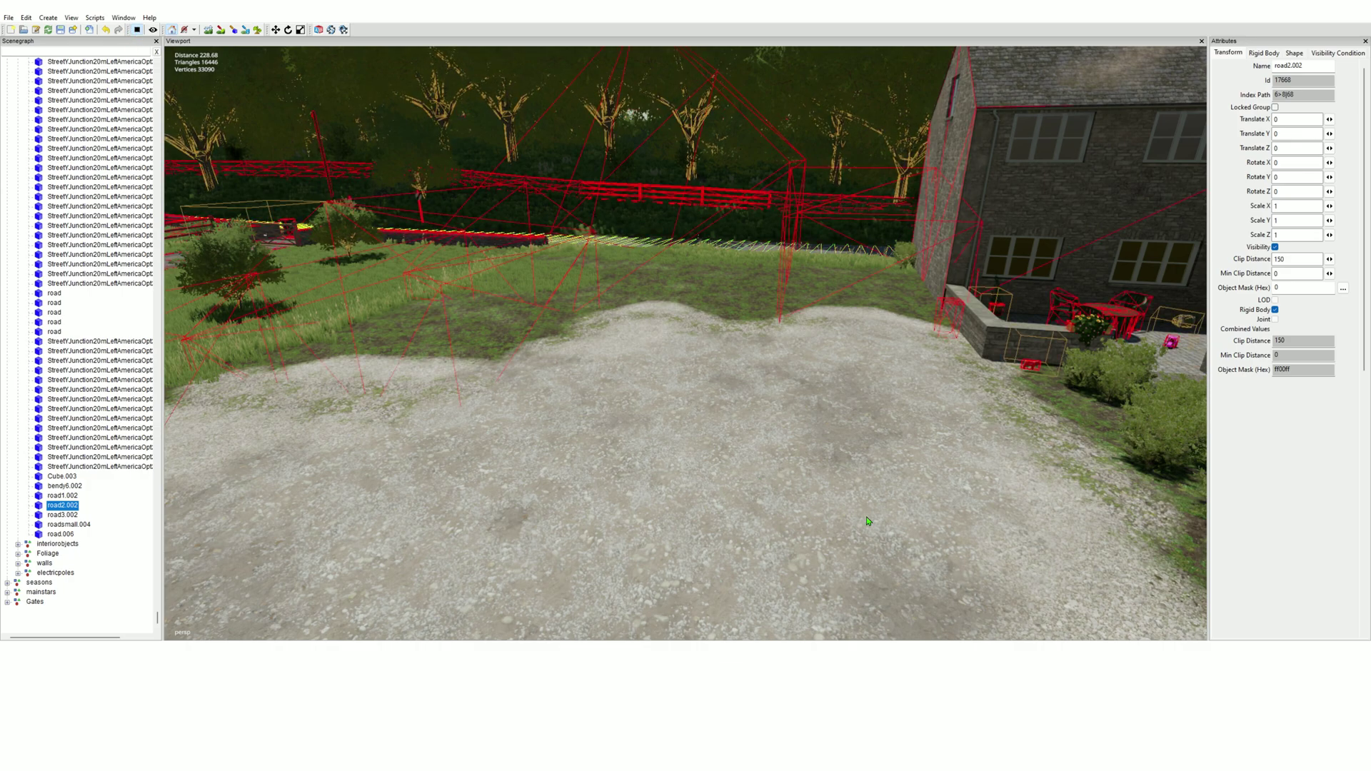
left_click_drag(869, 522, 856, 509, "alt")
right_click_drag(855, 510, 937, 415)
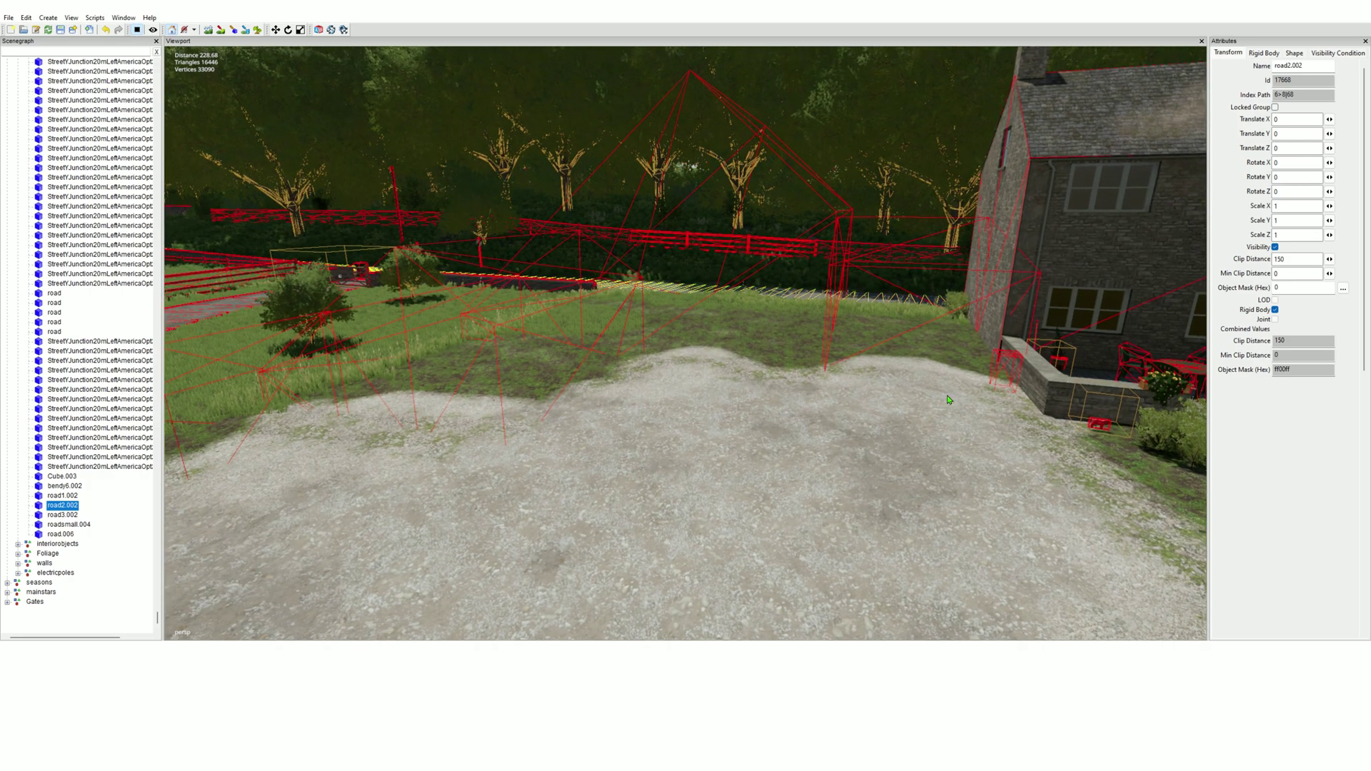
right_click_drag(911, 479, 873, 479)
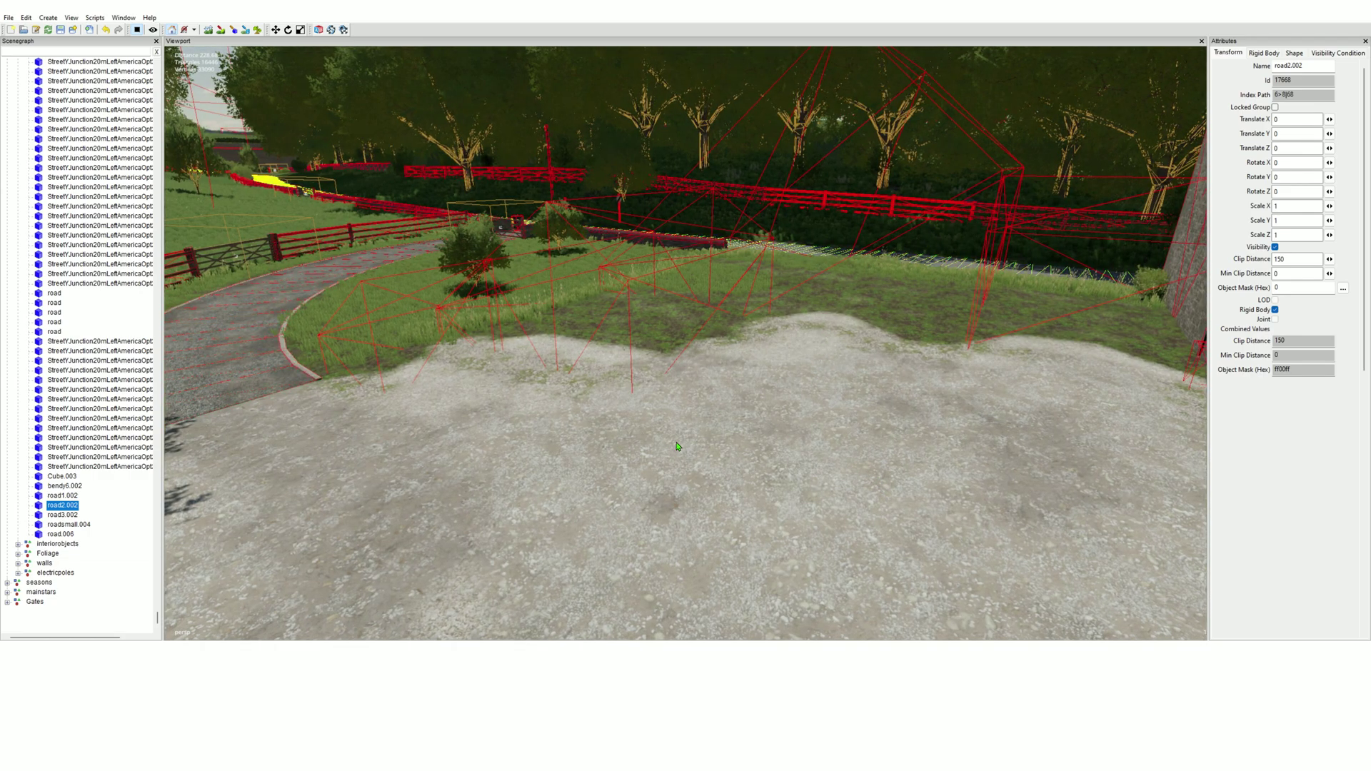
left_click_drag(677, 443, 676, 441, "alt")
scroll(676, 441, "down", 4)
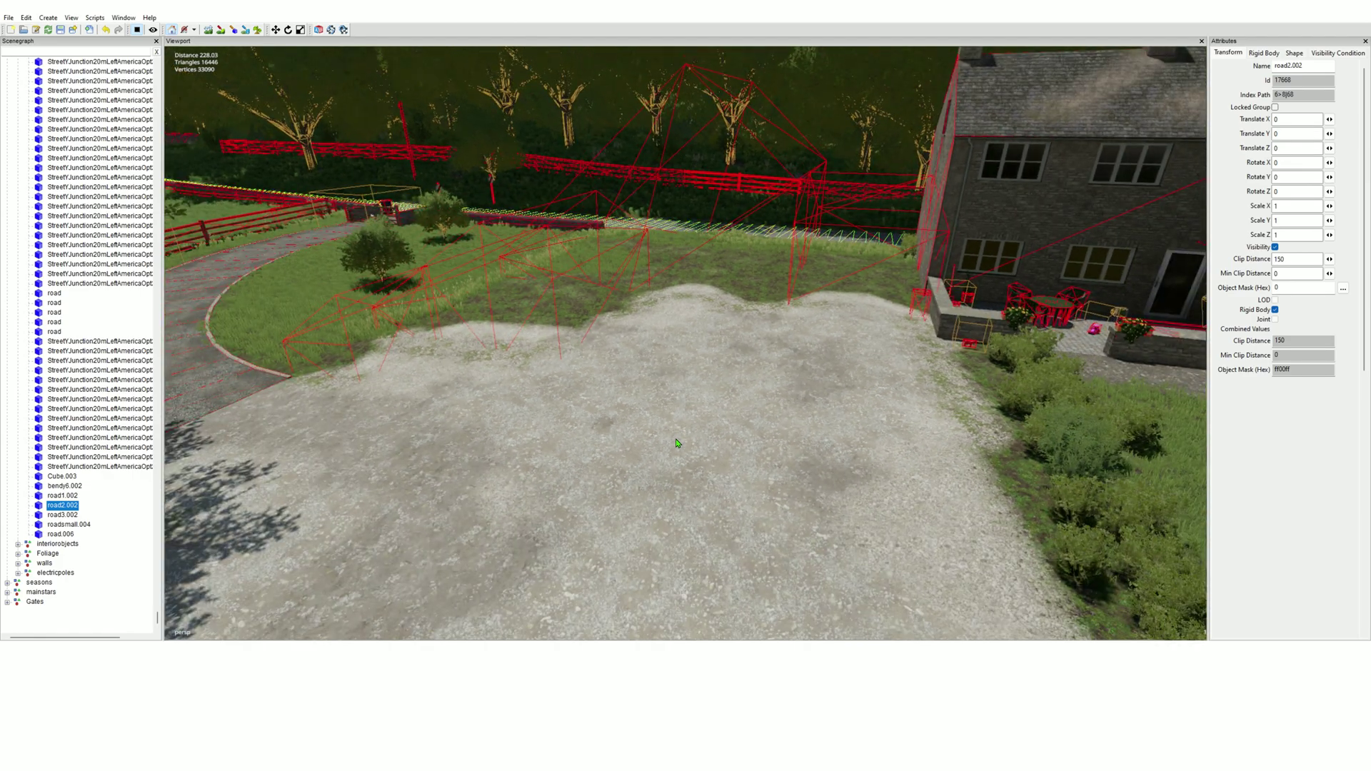
right_click_drag(773, 480, 765, 477)
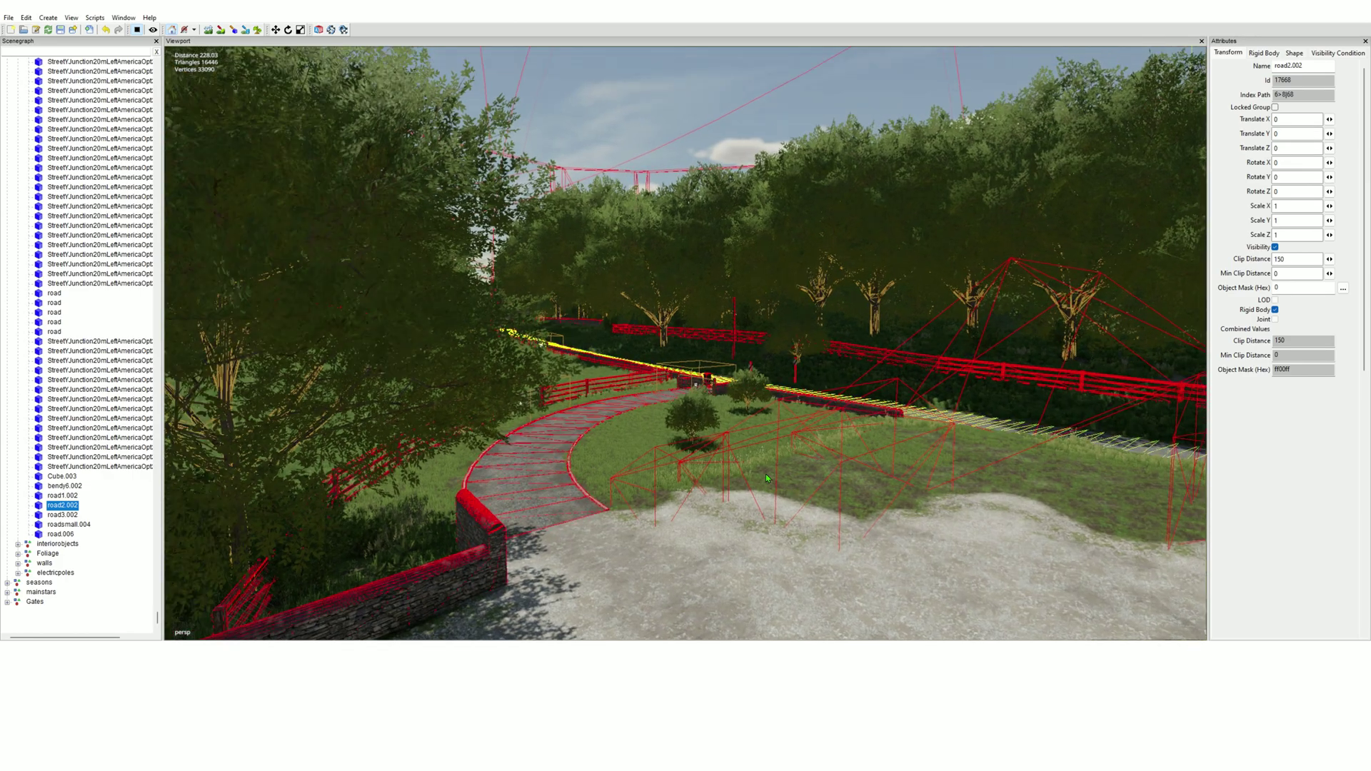
left_click_drag(755, 454, 765, 463, "alt")
scroll(765, 463, "up", 5)
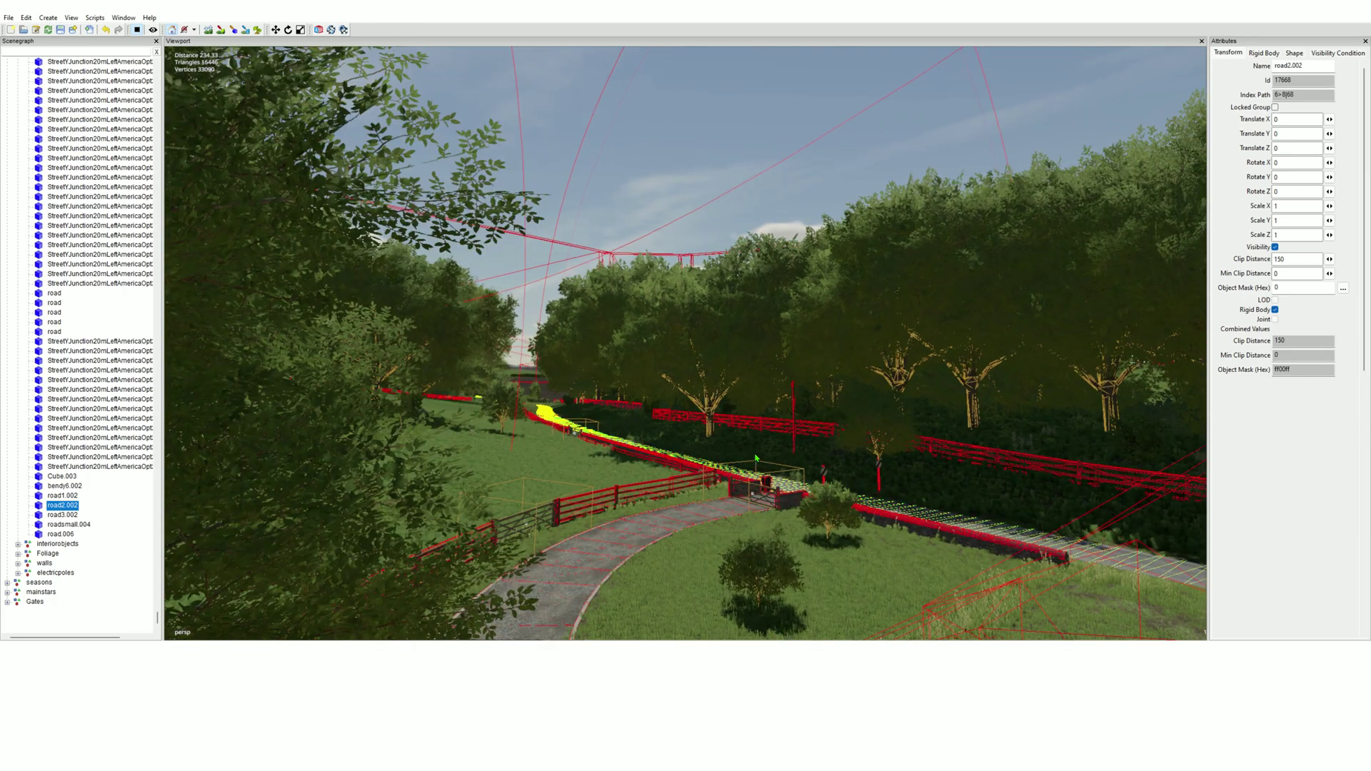
right_click_drag(786, 487, 785, 483)
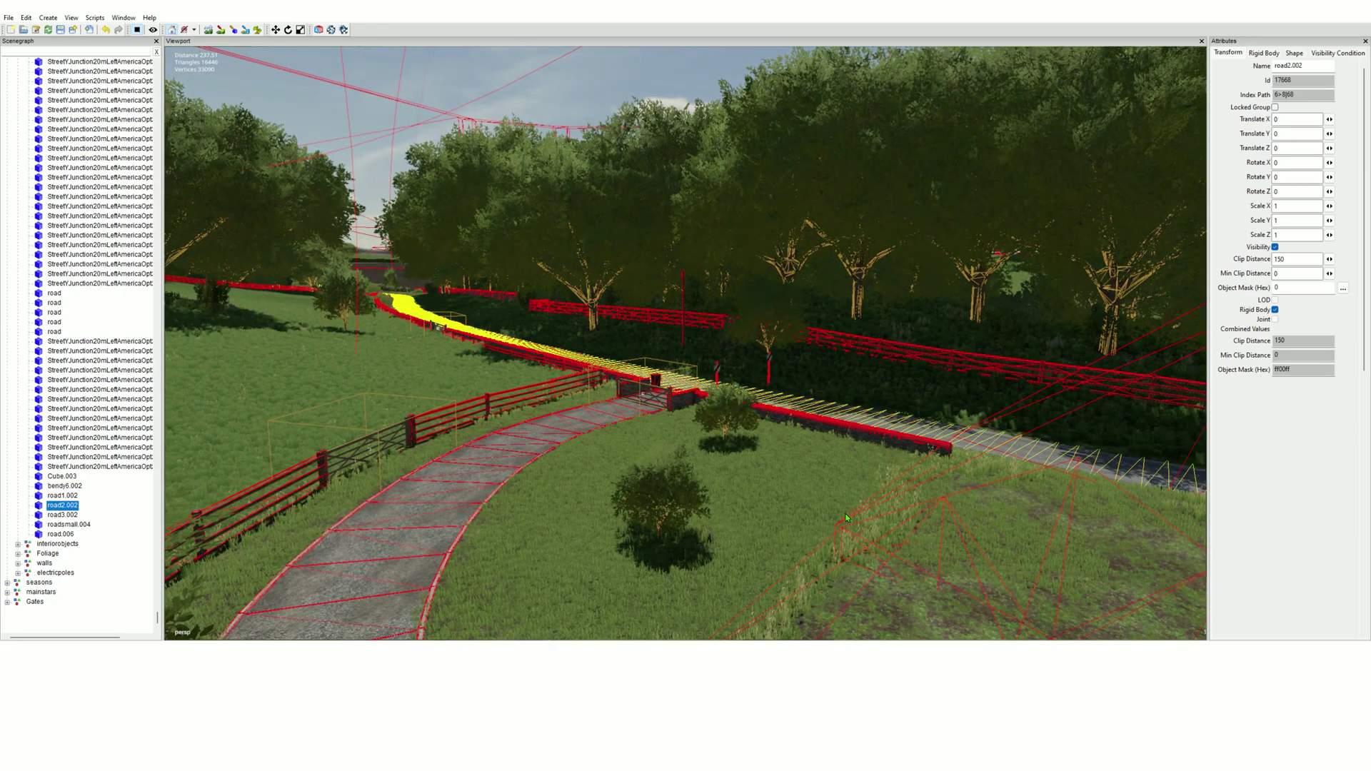
right_click_drag(846, 517, 784, 519)
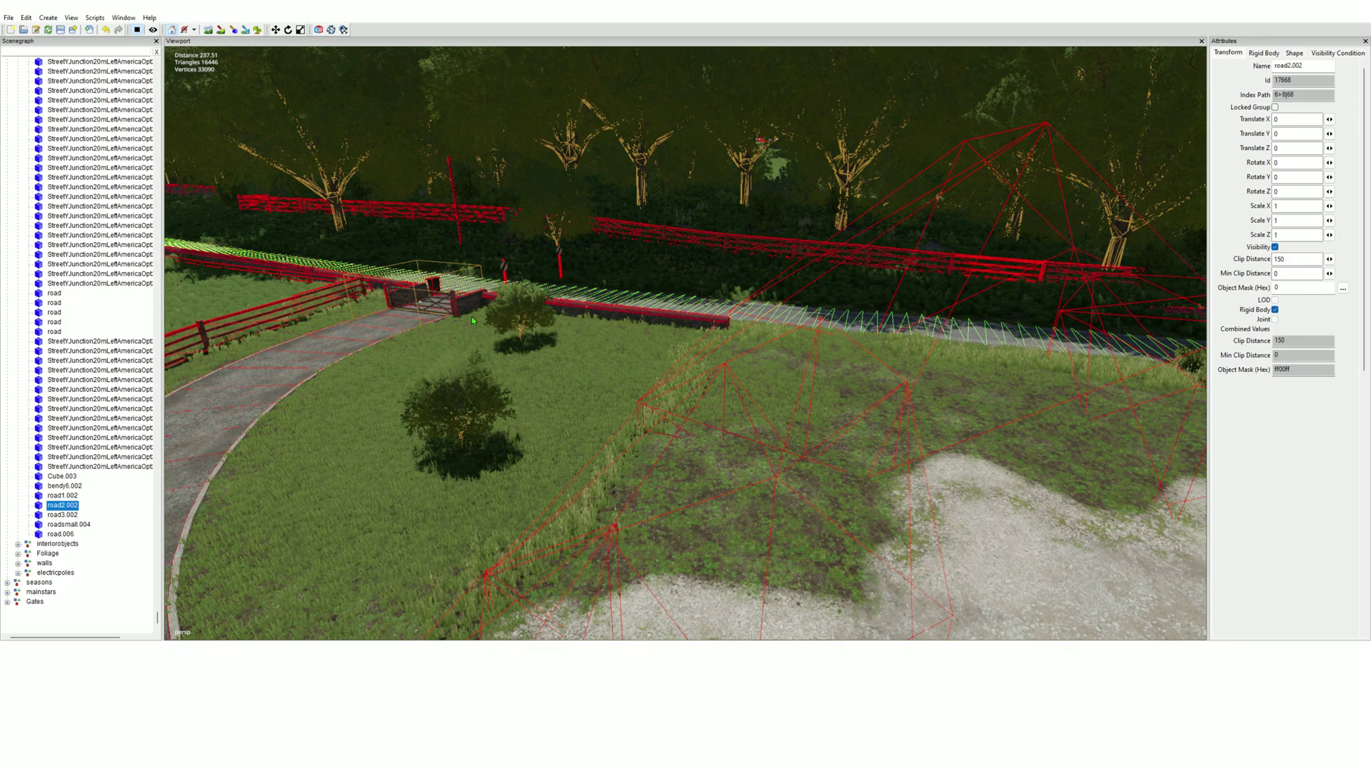
right_click_drag(472, 316, 472, 324)
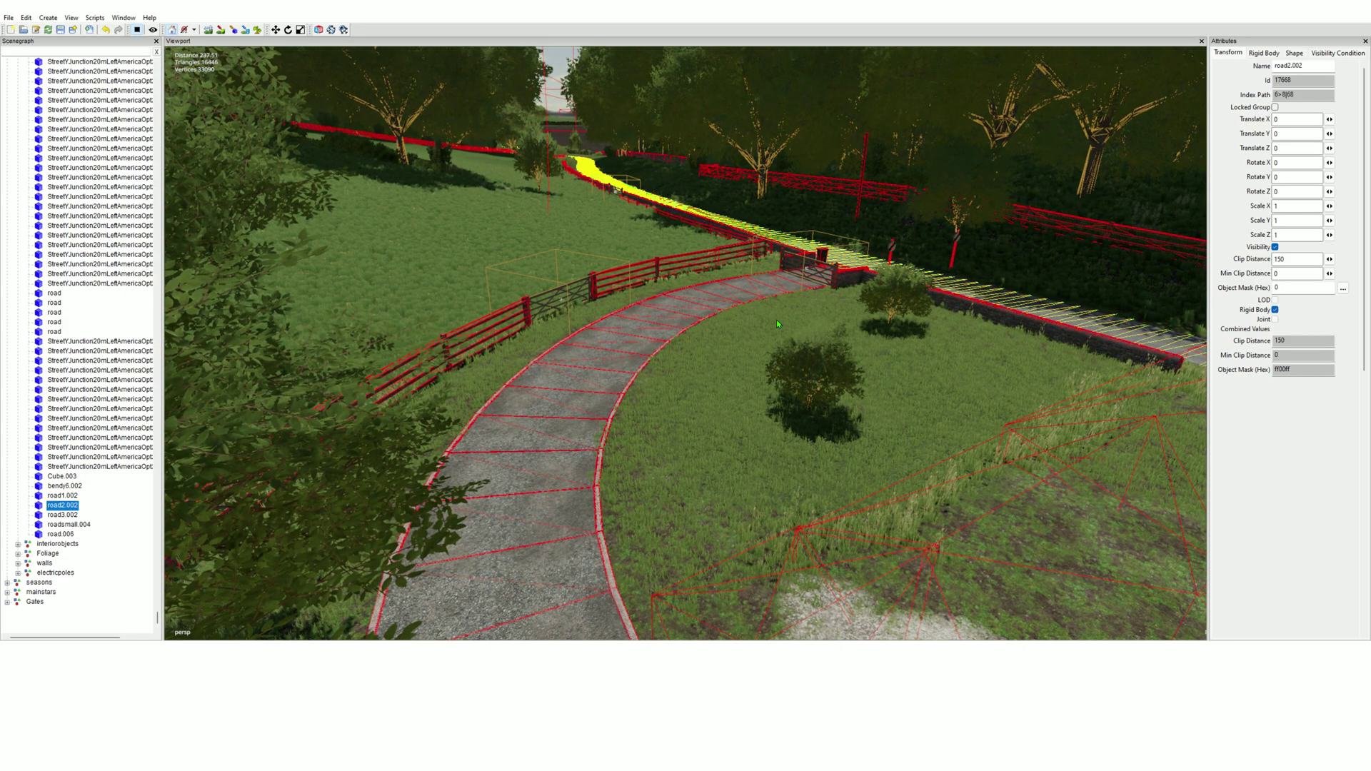
left_click_drag(710, 431, 776, 469, "alt")
right_click_drag(777, 473, 857, 432)
left_click_drag(797, 423, 821, 448, "alt")
right_click_drag(822, 450, 824, 449)
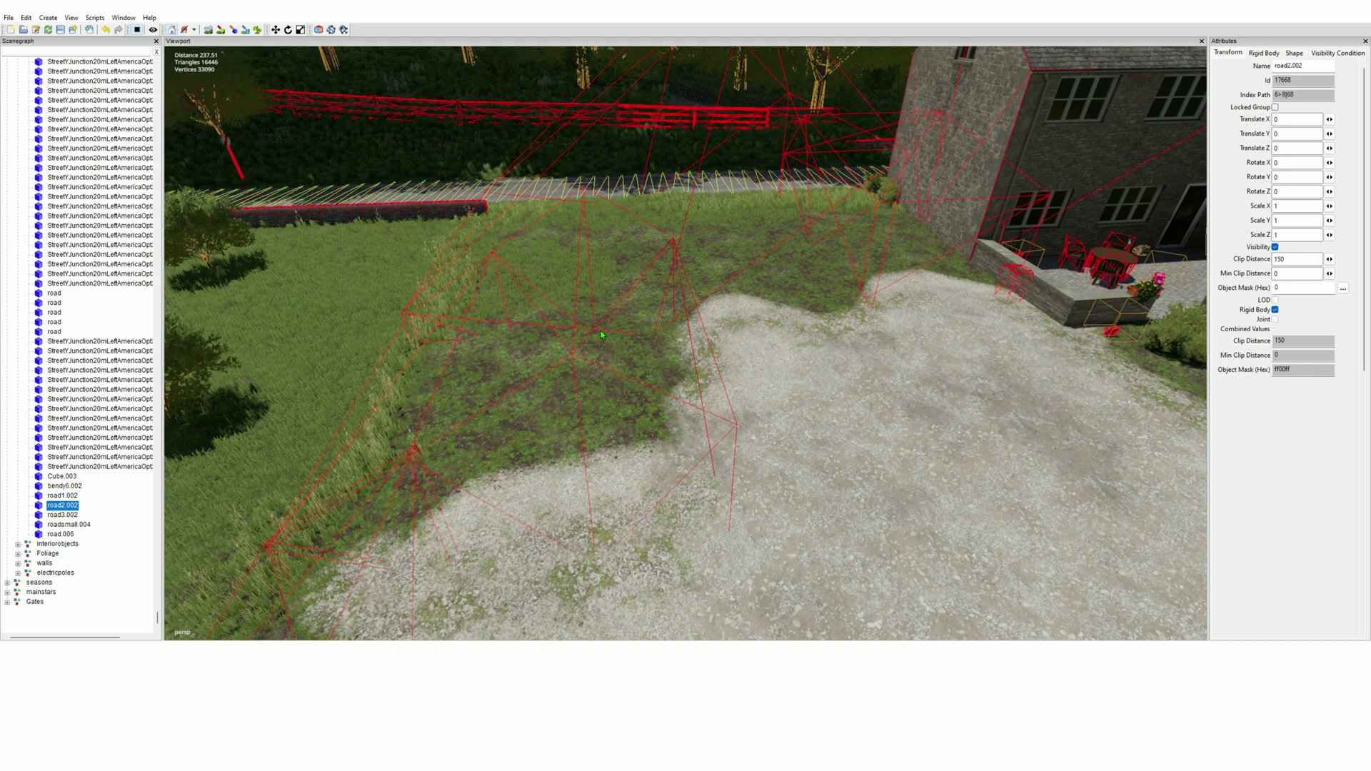
left_click(138, 31)
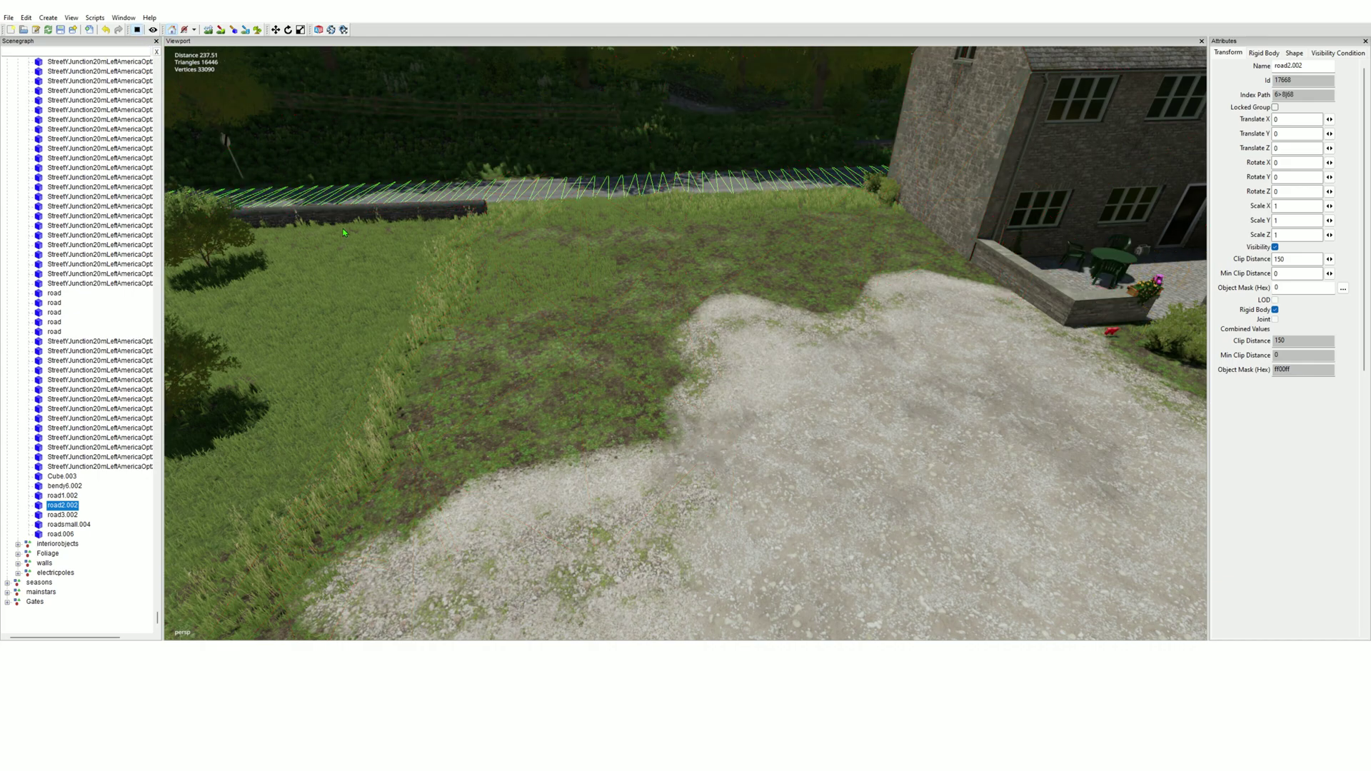
Walk around the gravel yard and cleared plot in first-person mode, checking towards the driveway and farmhouse
left_click_drag(714, 505, 668, 458, "alt")
scroll(748, 529, "up", 3)
scroll(720, 532, "up", 3)
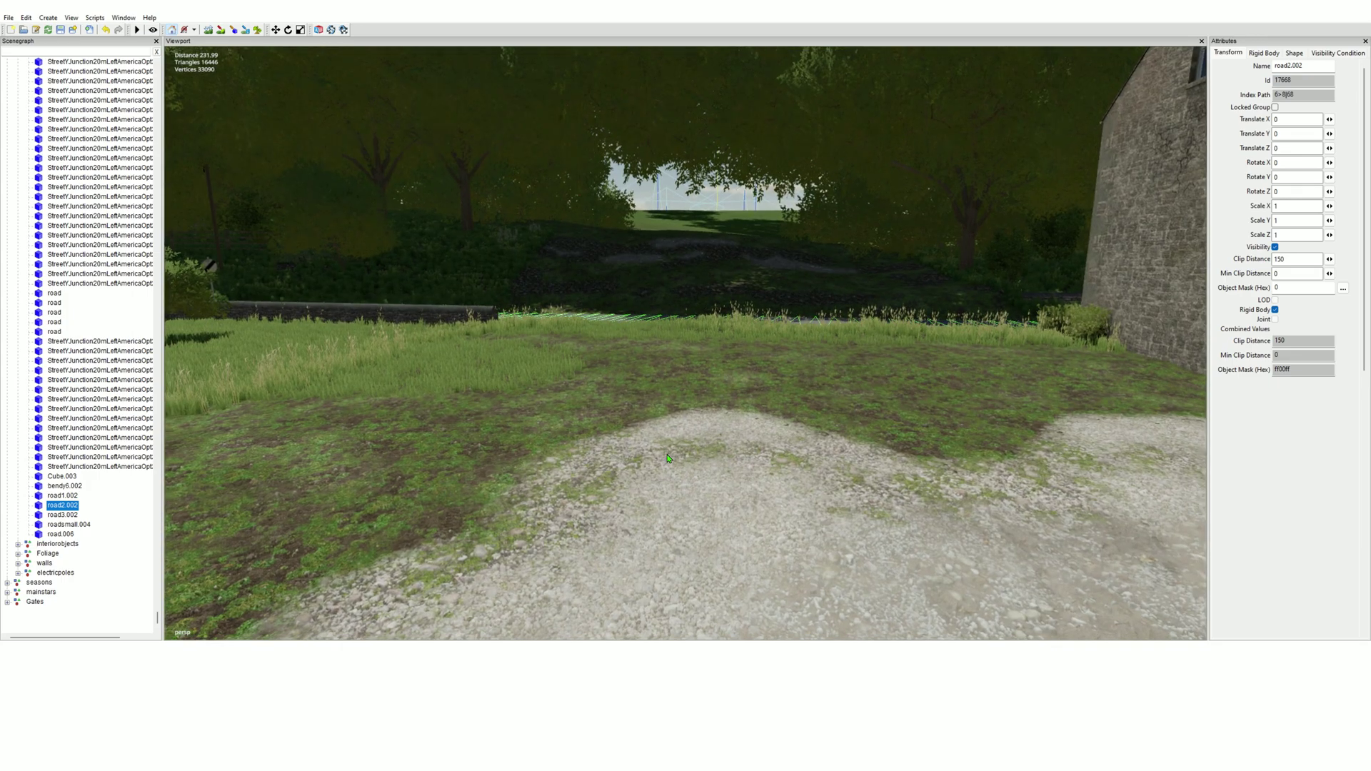
scroll(668, 459, "down", 3)
left_click_drag(668, 458, 678, 455, "alt")
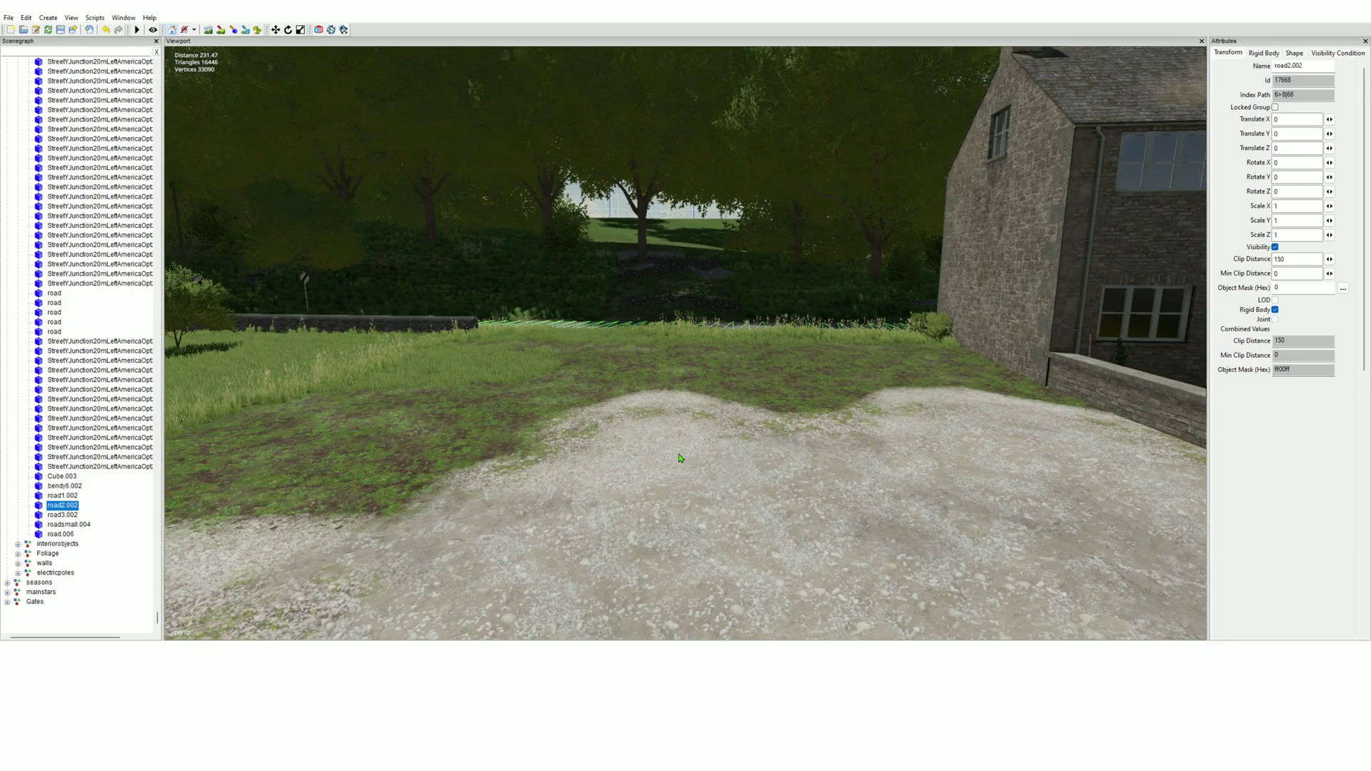
left_click(153, 30)
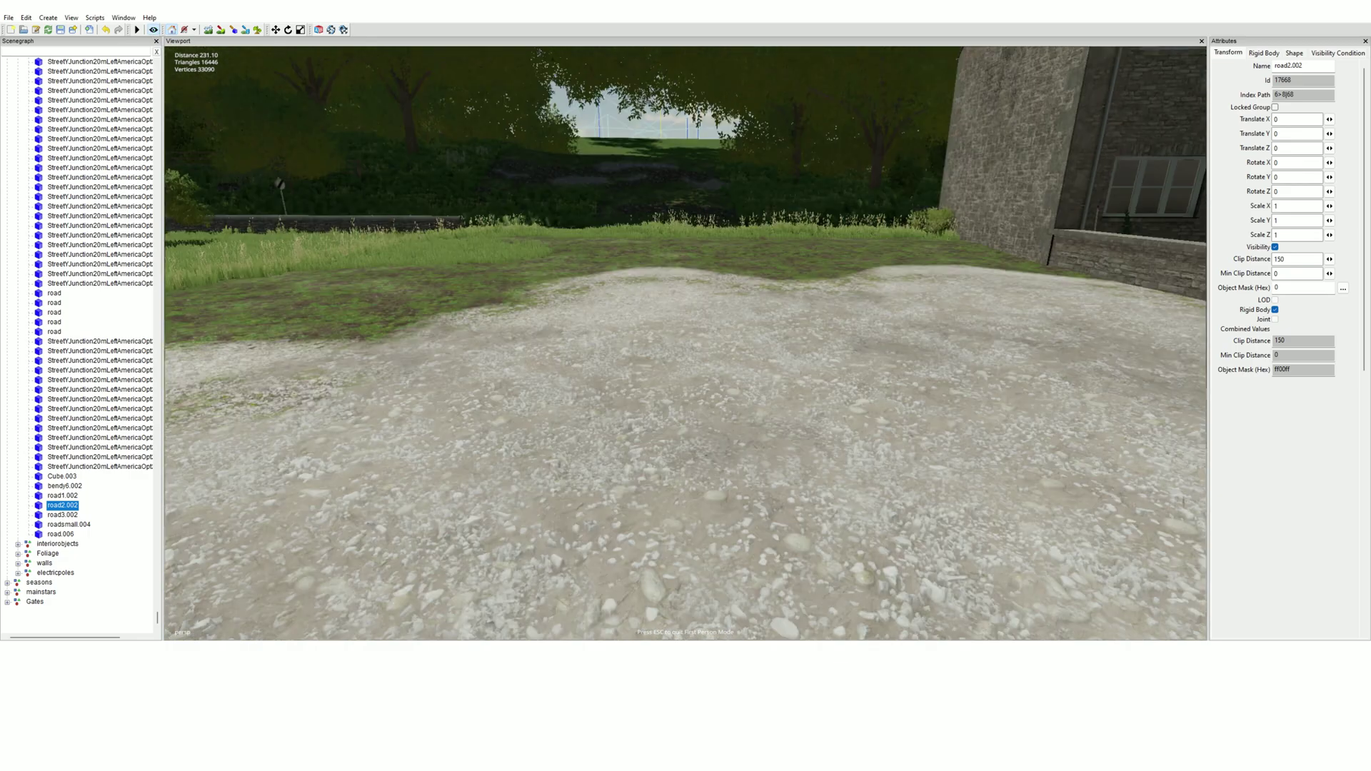
mouse_move(686, 343)
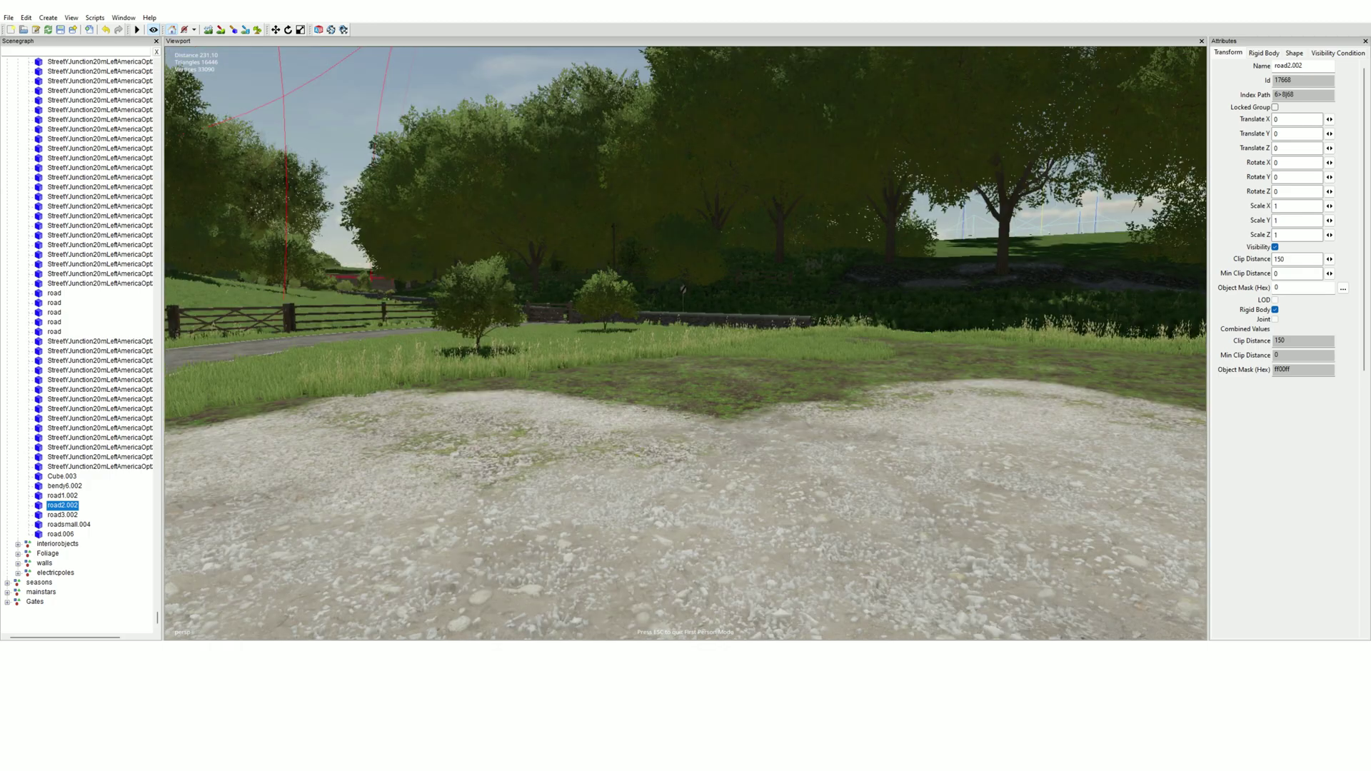
key("w")
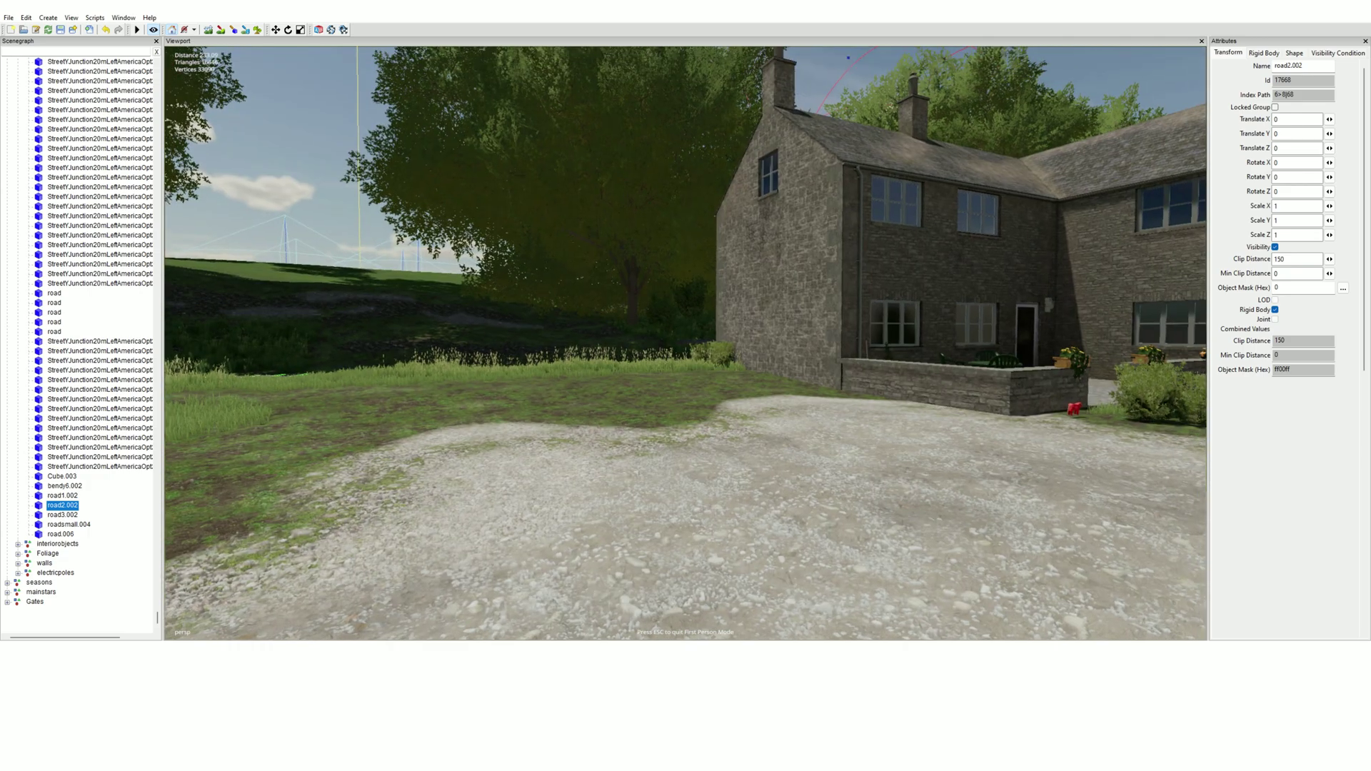
key("w")
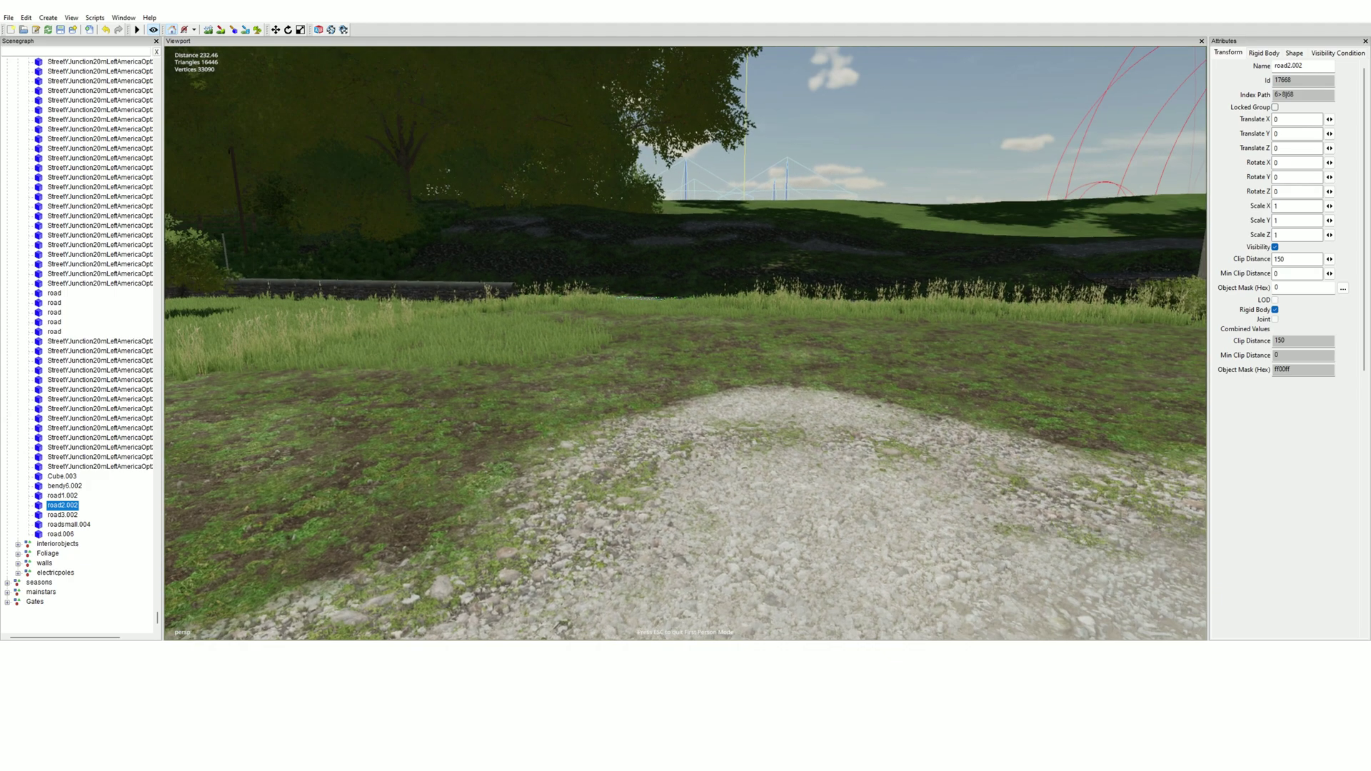
key("Escape")
key("Escape")
Turn off the display of bones in the viewport
left_click(95, 18)
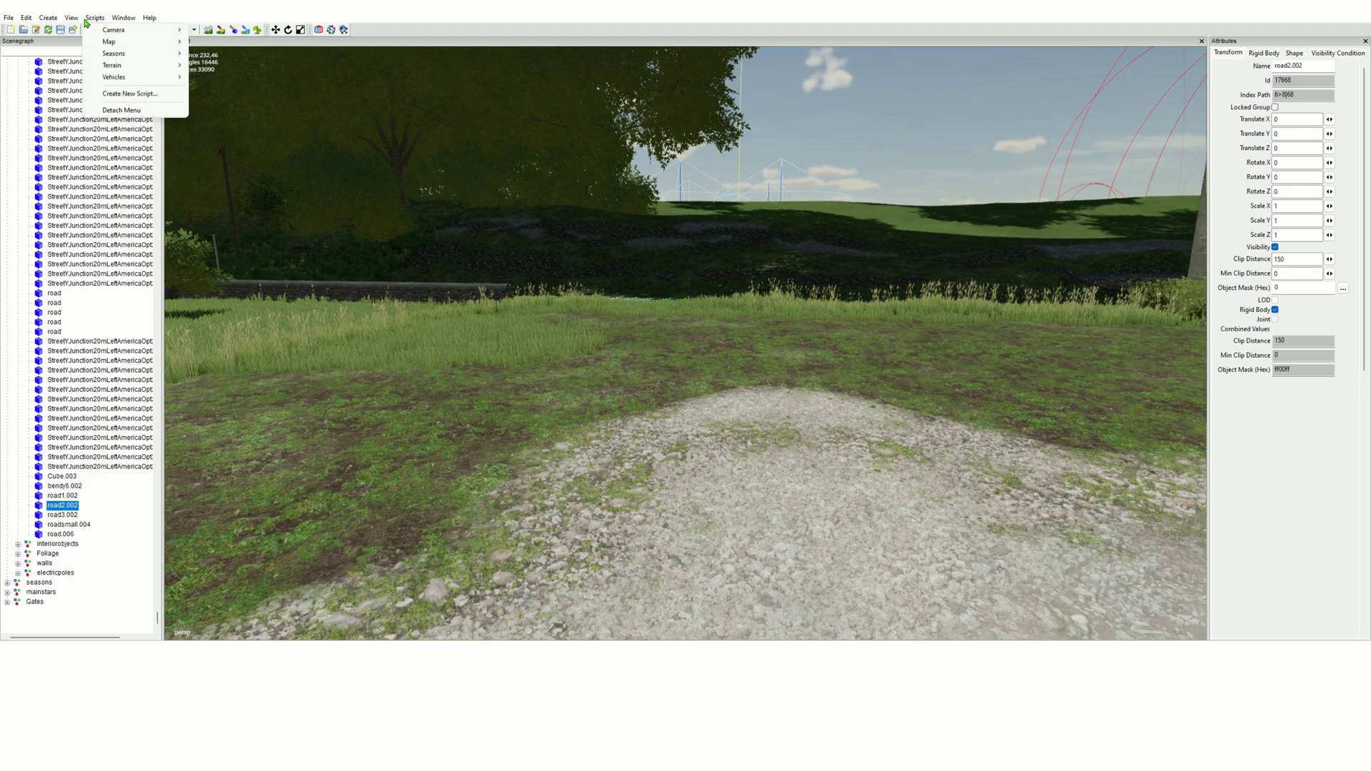
mouse_move(71, 18)
mouse_move(114, 105)
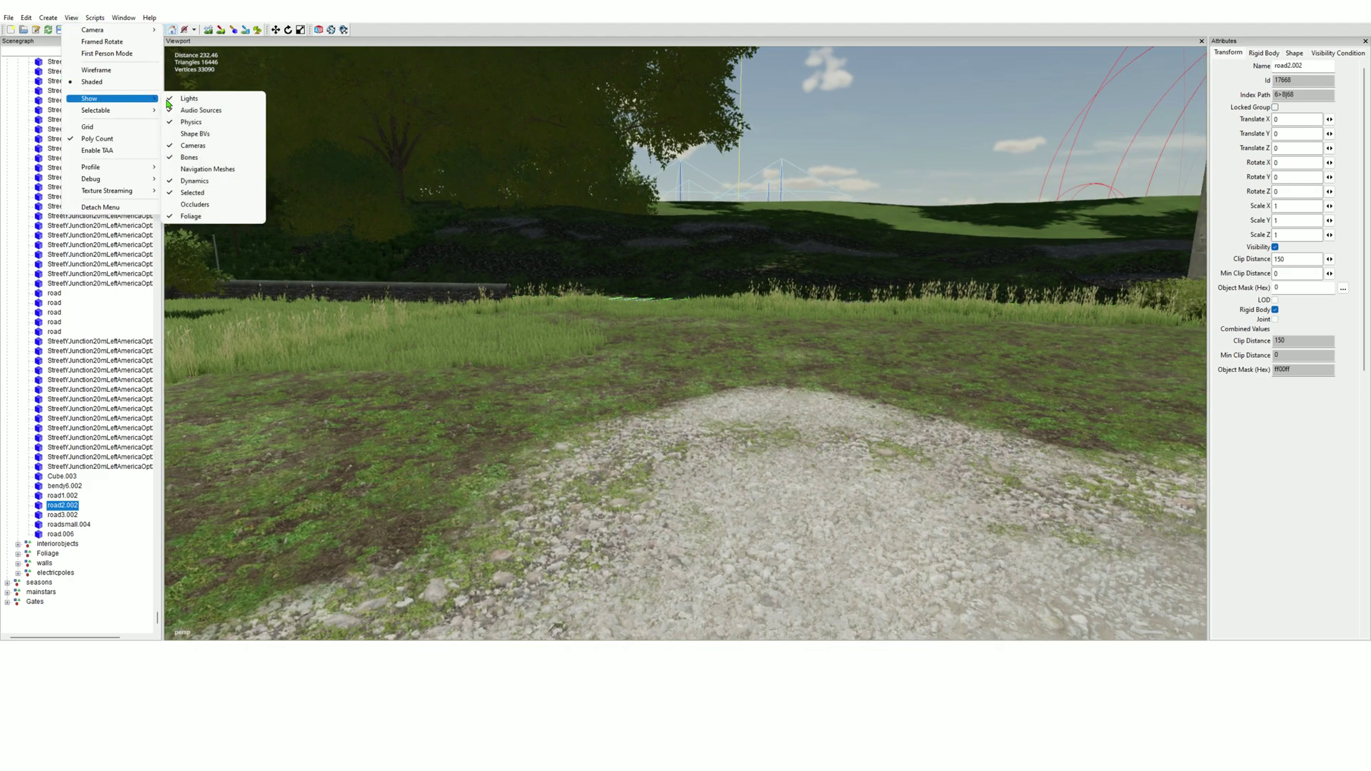
left_click(200, 158)
Walk back and forth in first-person mode over the grass strip beside the farmhouse's gable wall to test it for obstacles
left_click_drag(784, 452, 715, 436, "alt")
scroll(716, 441, "down", 2)
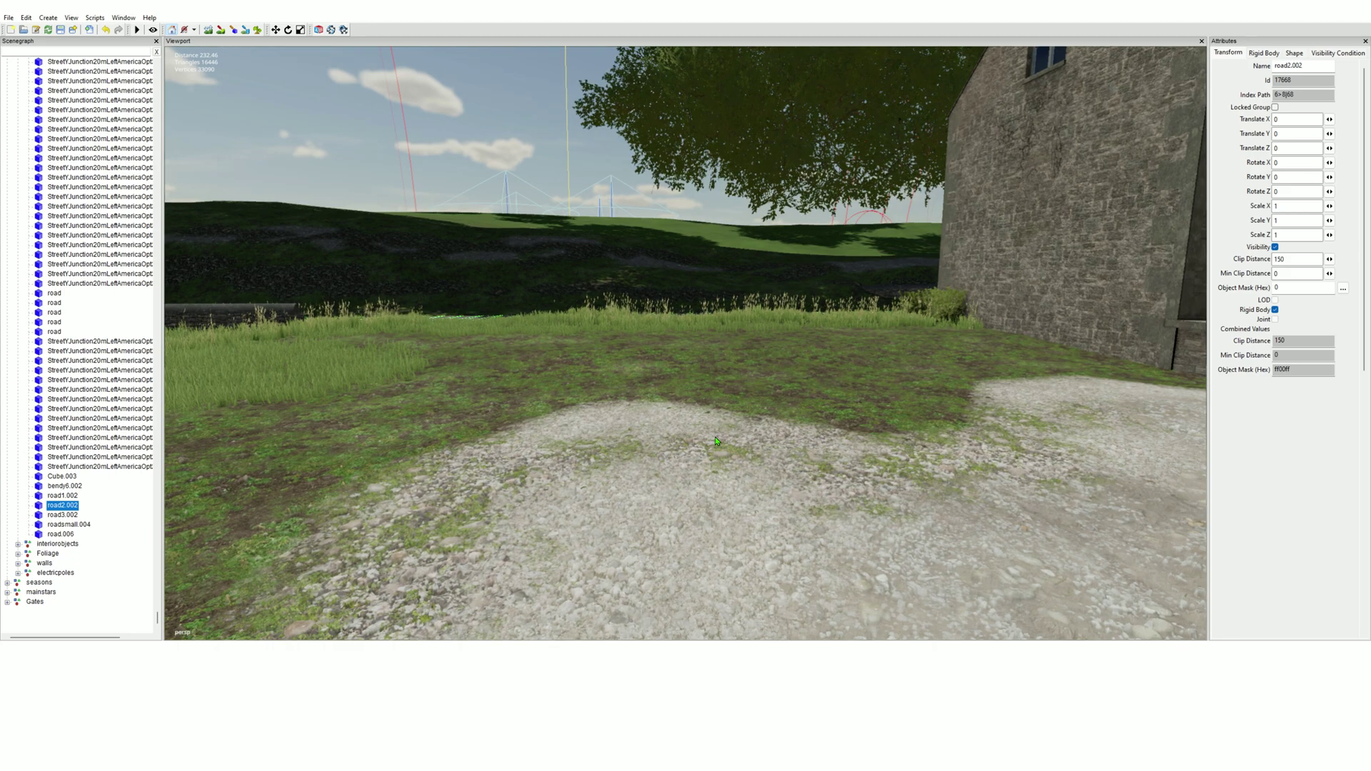
left_click(153, 29)
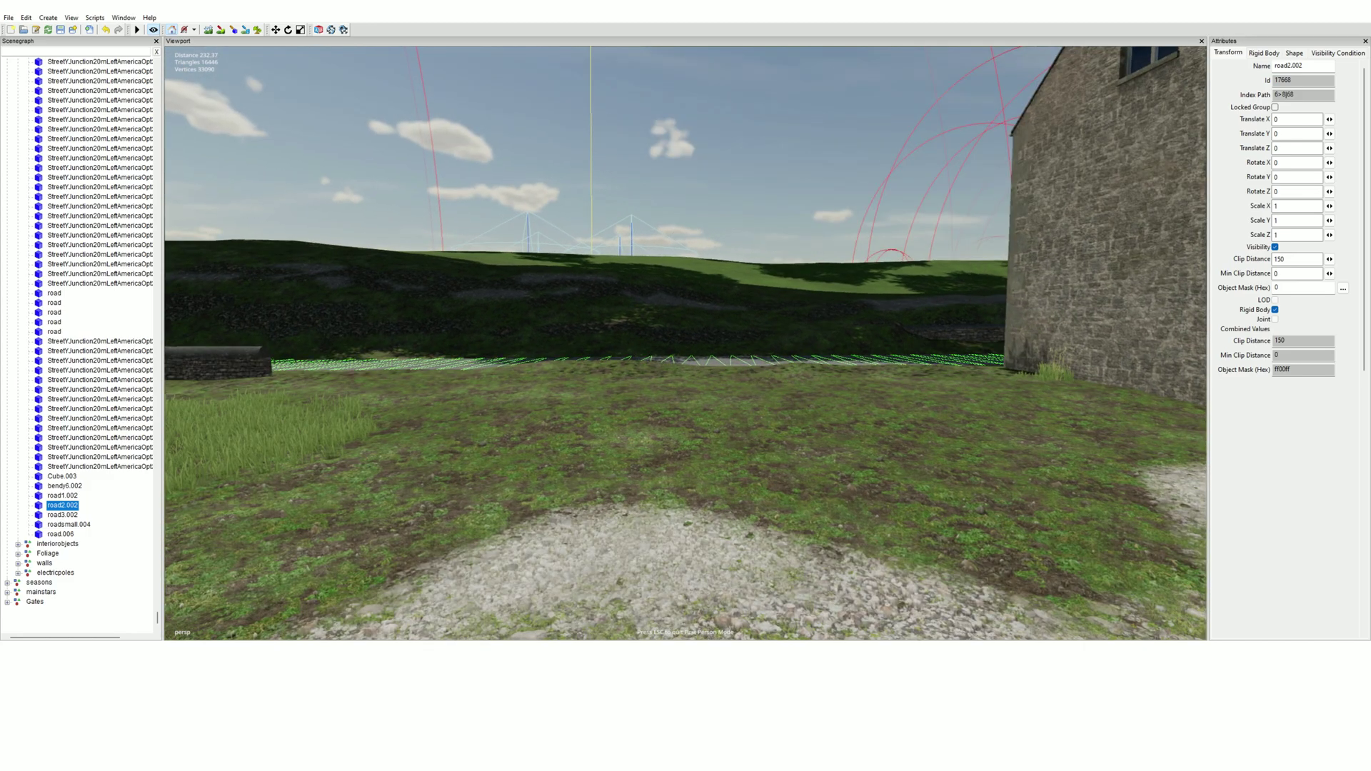
key("w")
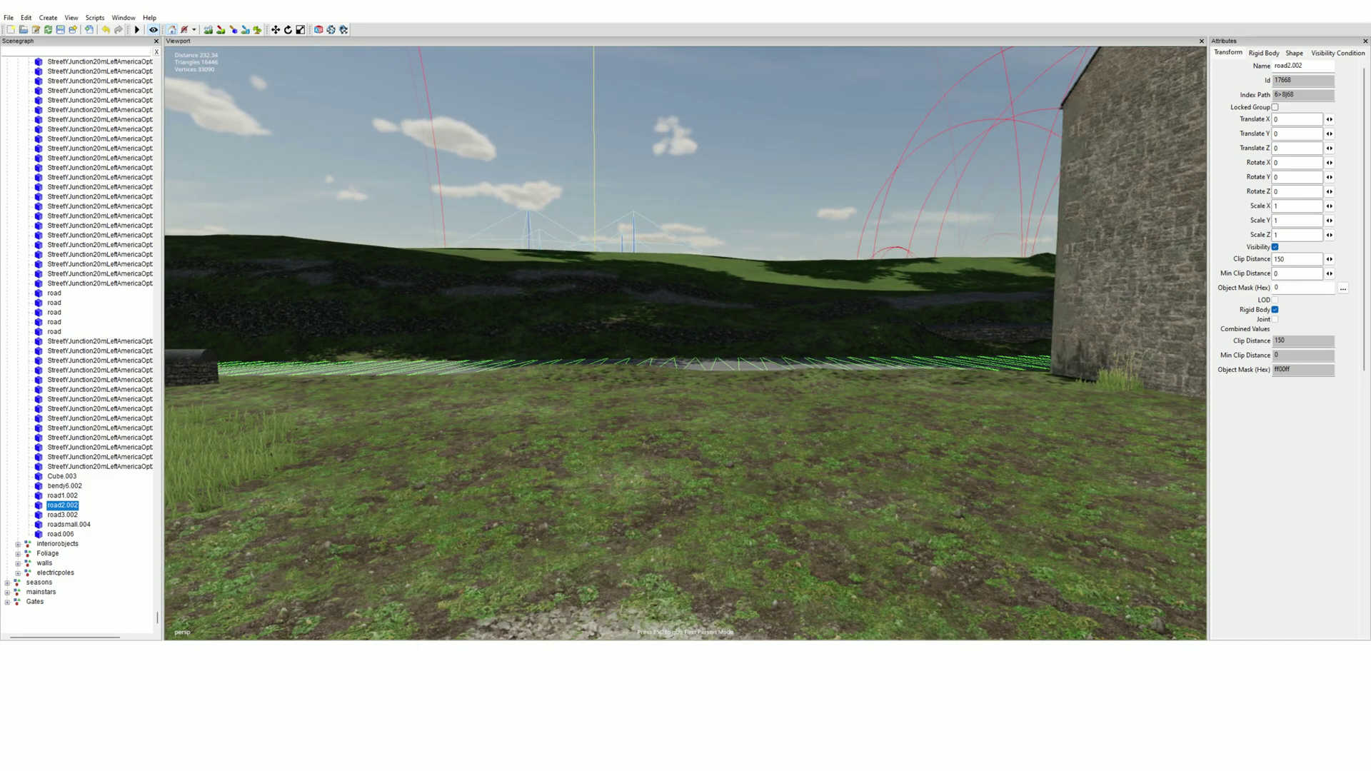
key("w")
key("w")
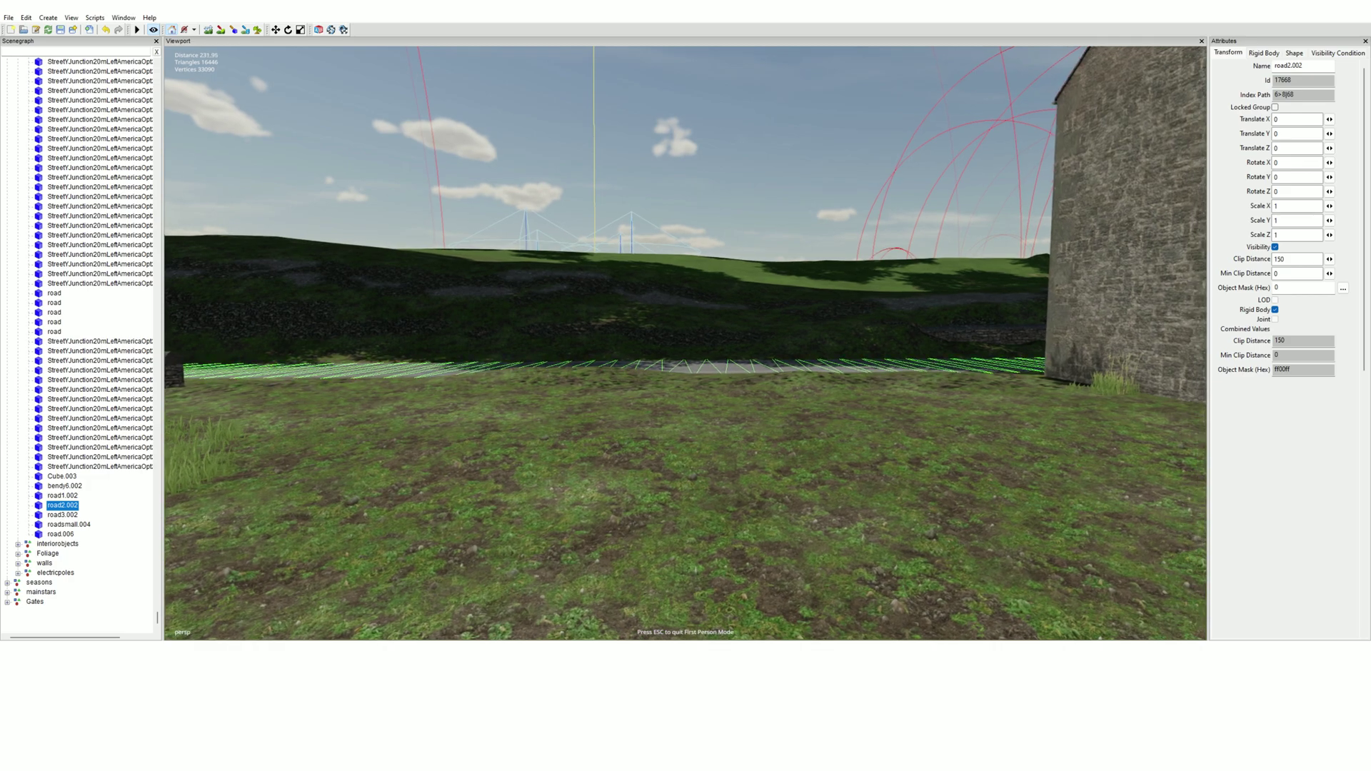
key("s")
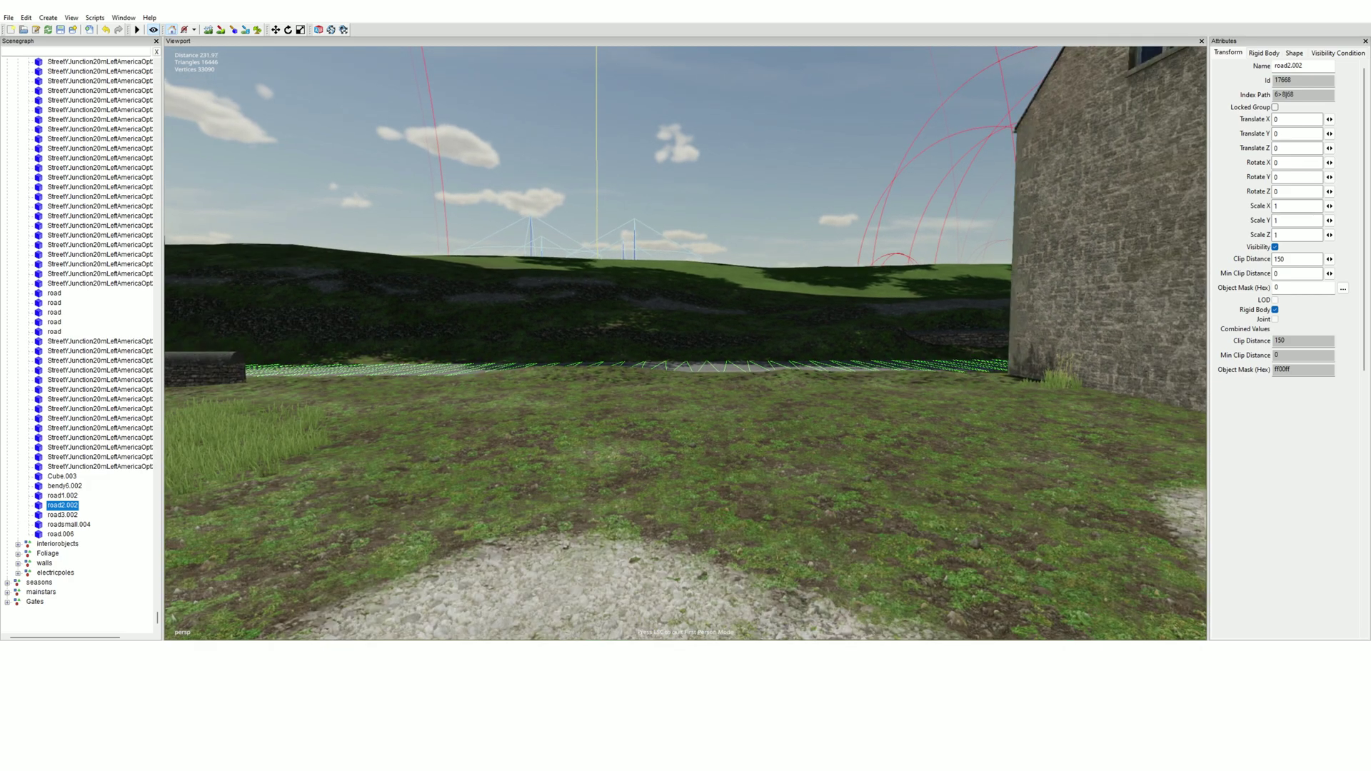
key("s")
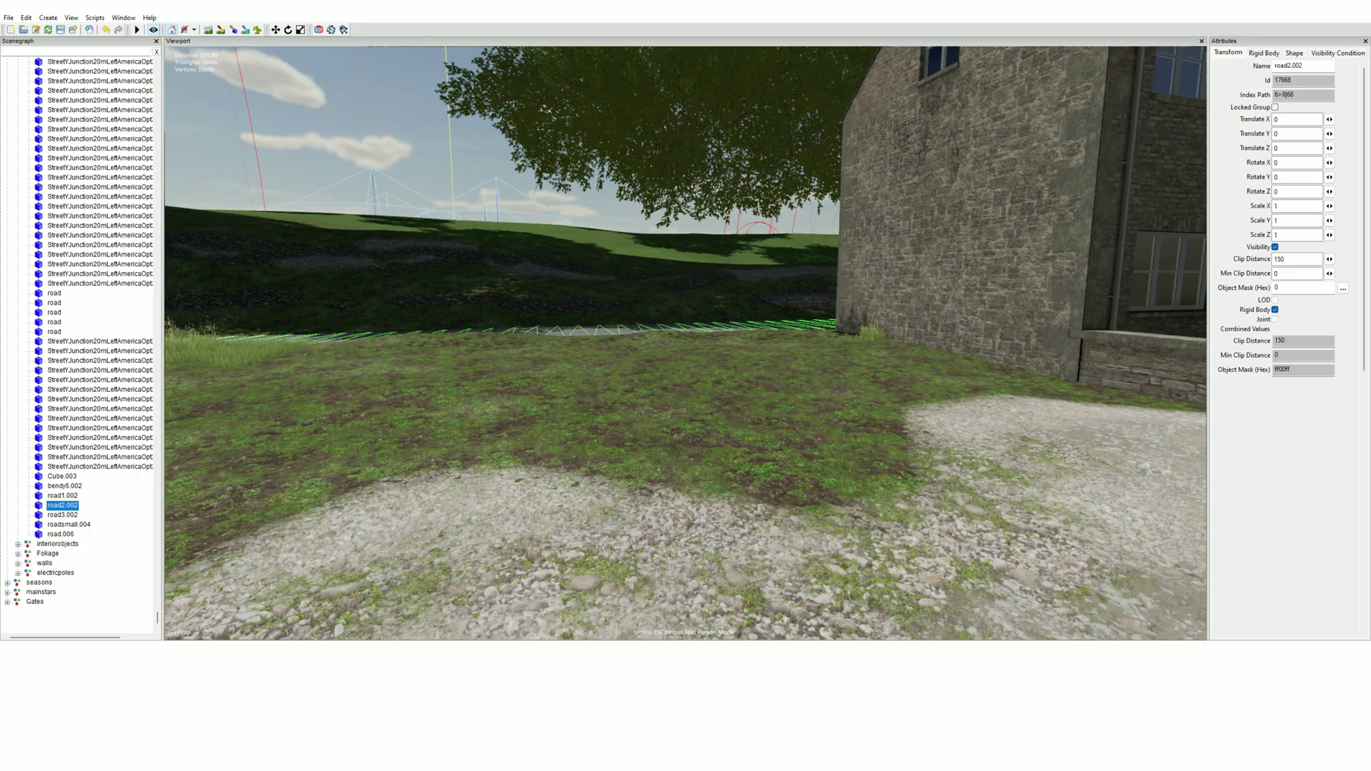
key("Escape")
left_click(173, 32)
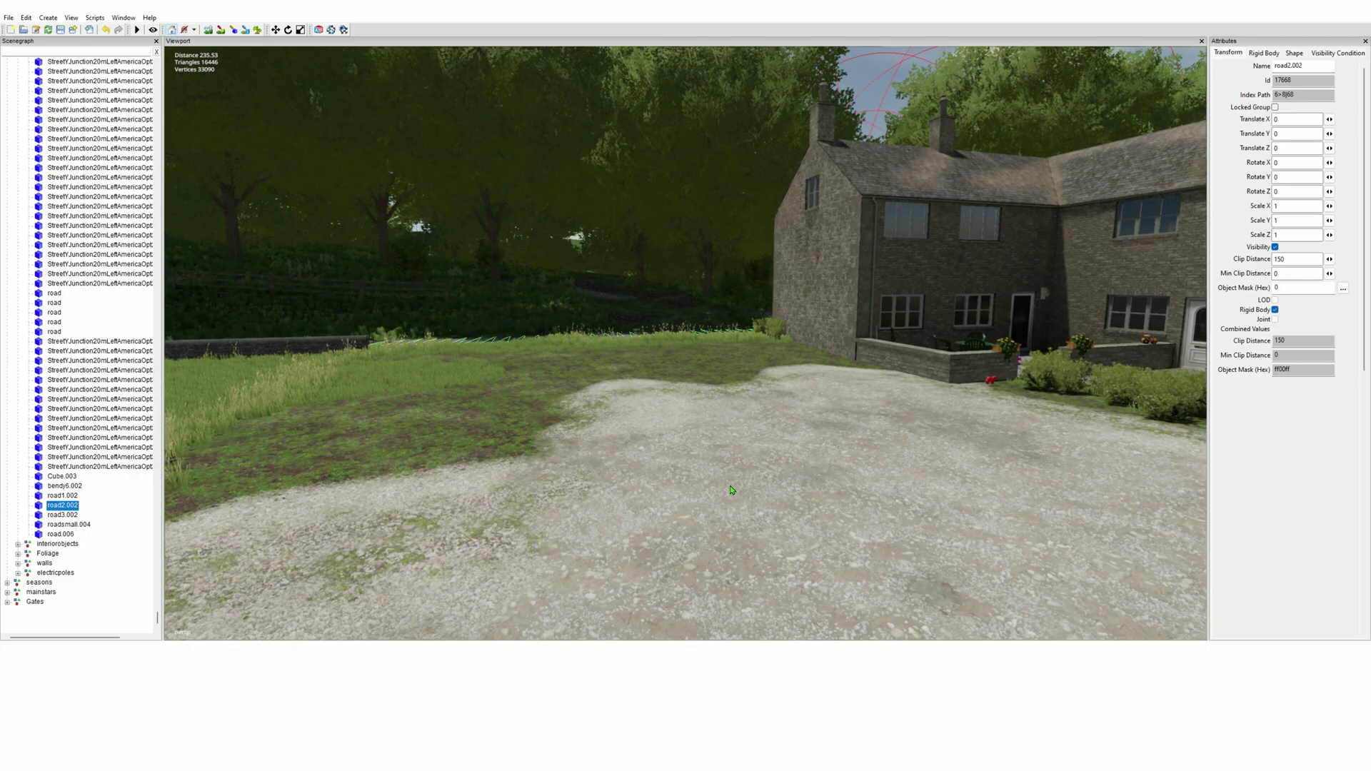
Select the plastic table on the farmhouse patio and view the yard and cleared plot from above
right_click_drag(740, 442, 753, 533)
scroll(758, 559, "down", 3)
left_click(826, 297)
right_click_drag(732, 470, 648, 438)
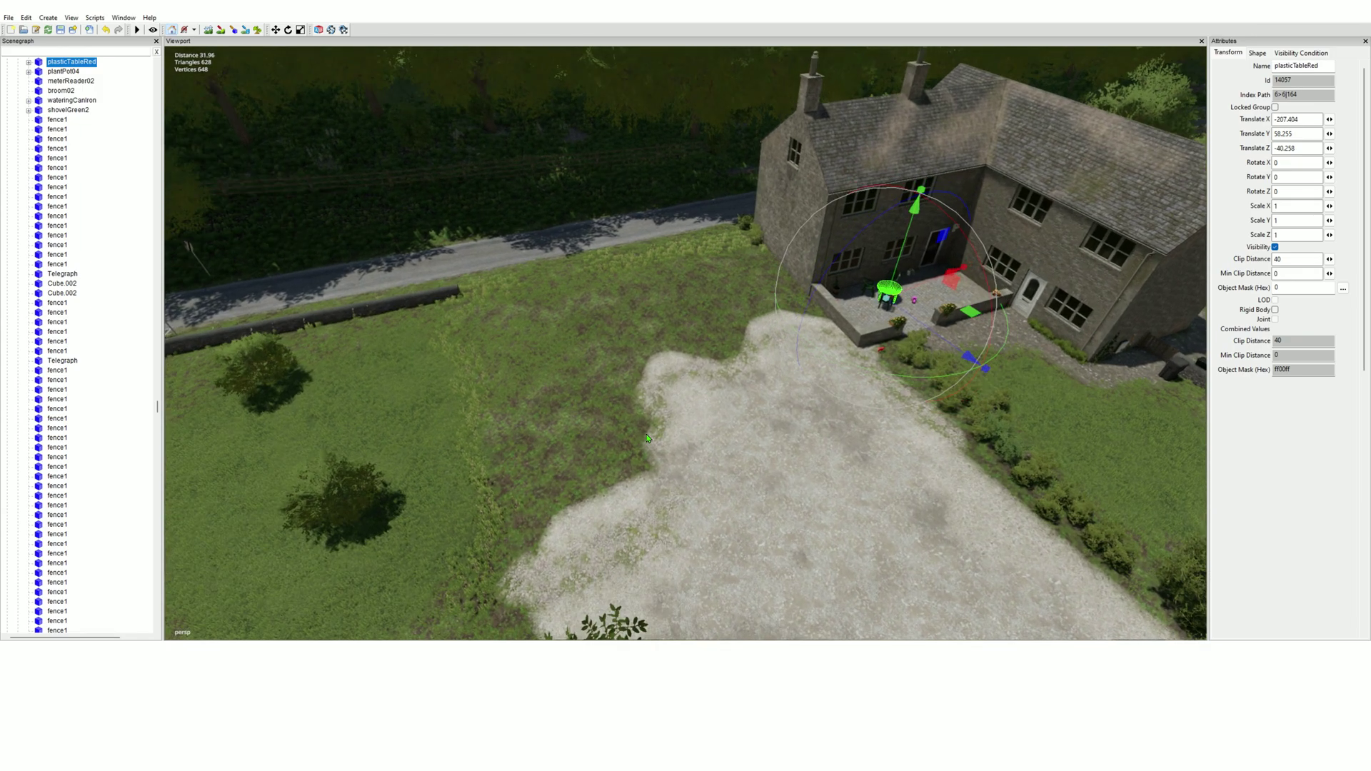
Run the physics simulation, review which element types are set to show in the viewport, and stop the simulation
left_click(138, 31)
left_click(71, 18)
mouse_move(143, 99)
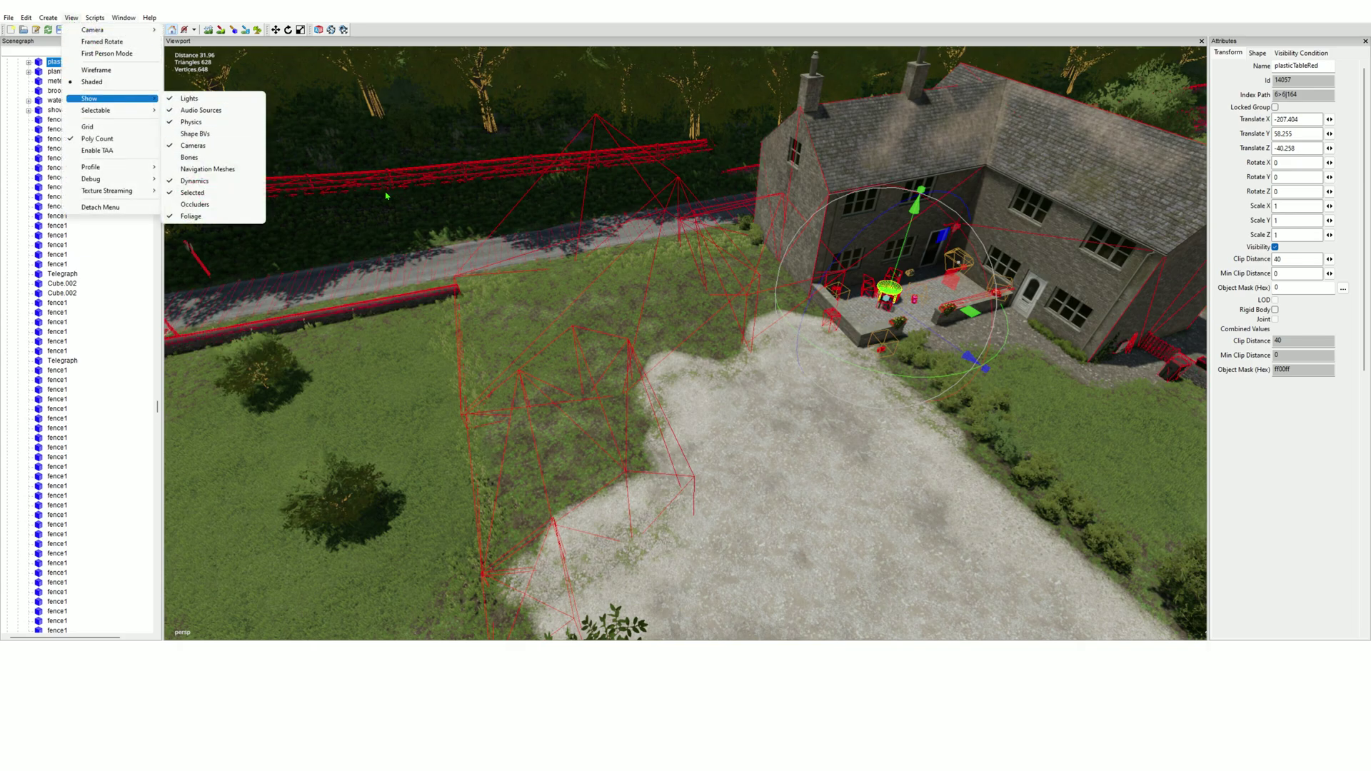
left_click(74, 18)
left_click(72, 17)
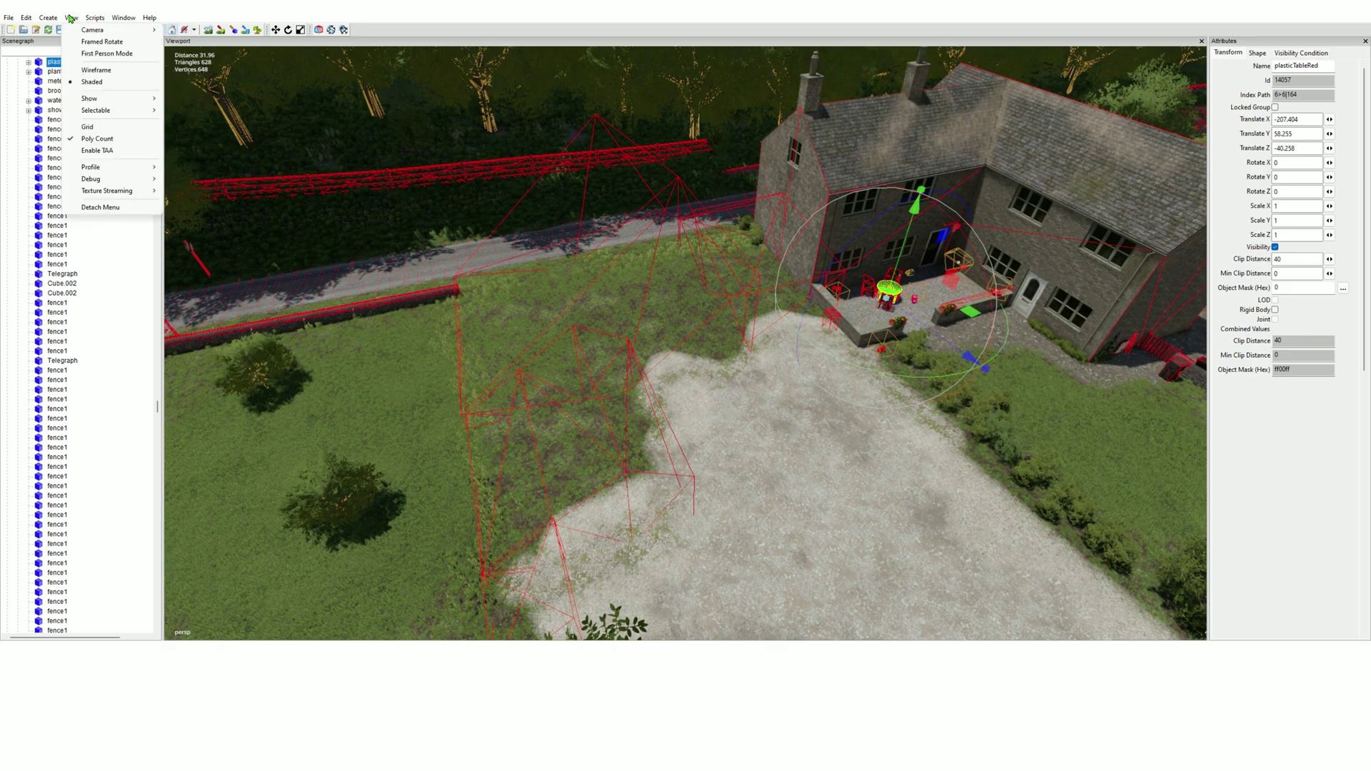
mouse_move(125, 105)
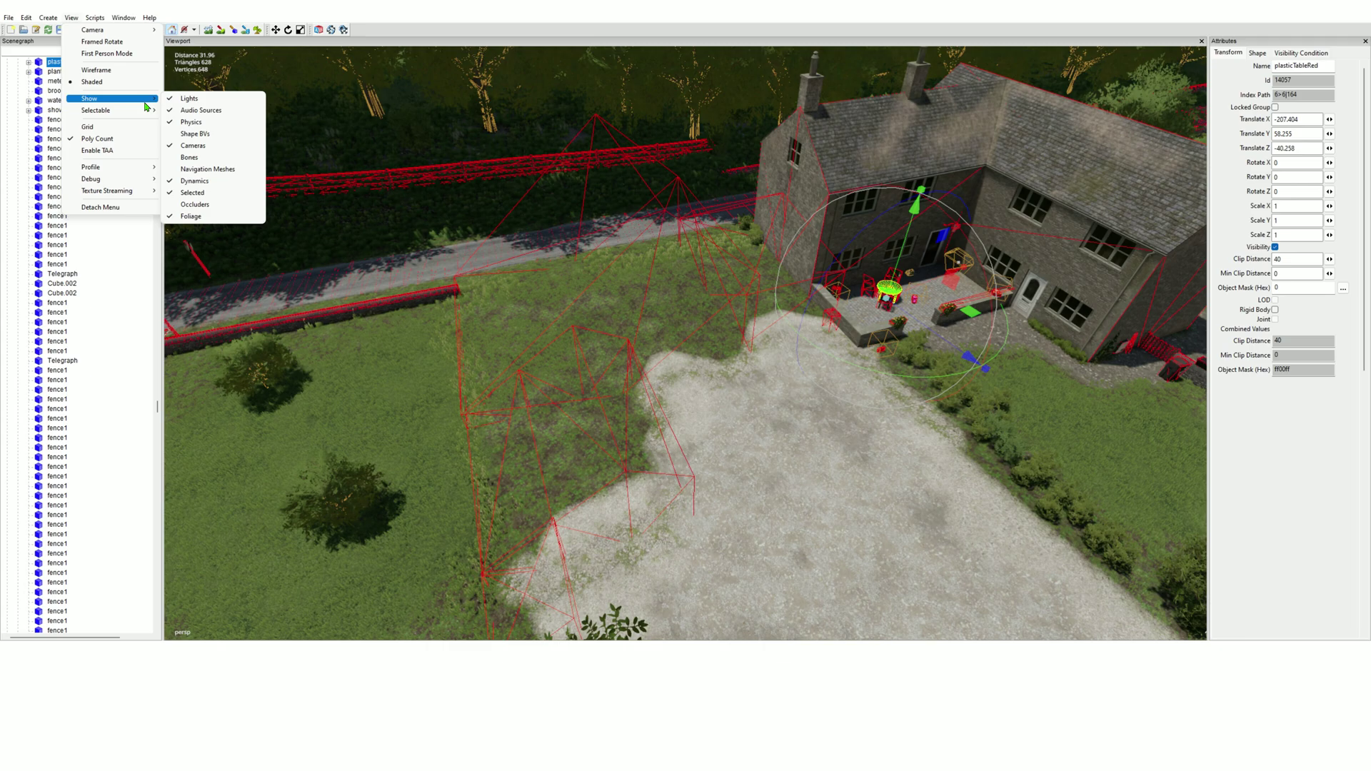
left_click(440, 22)
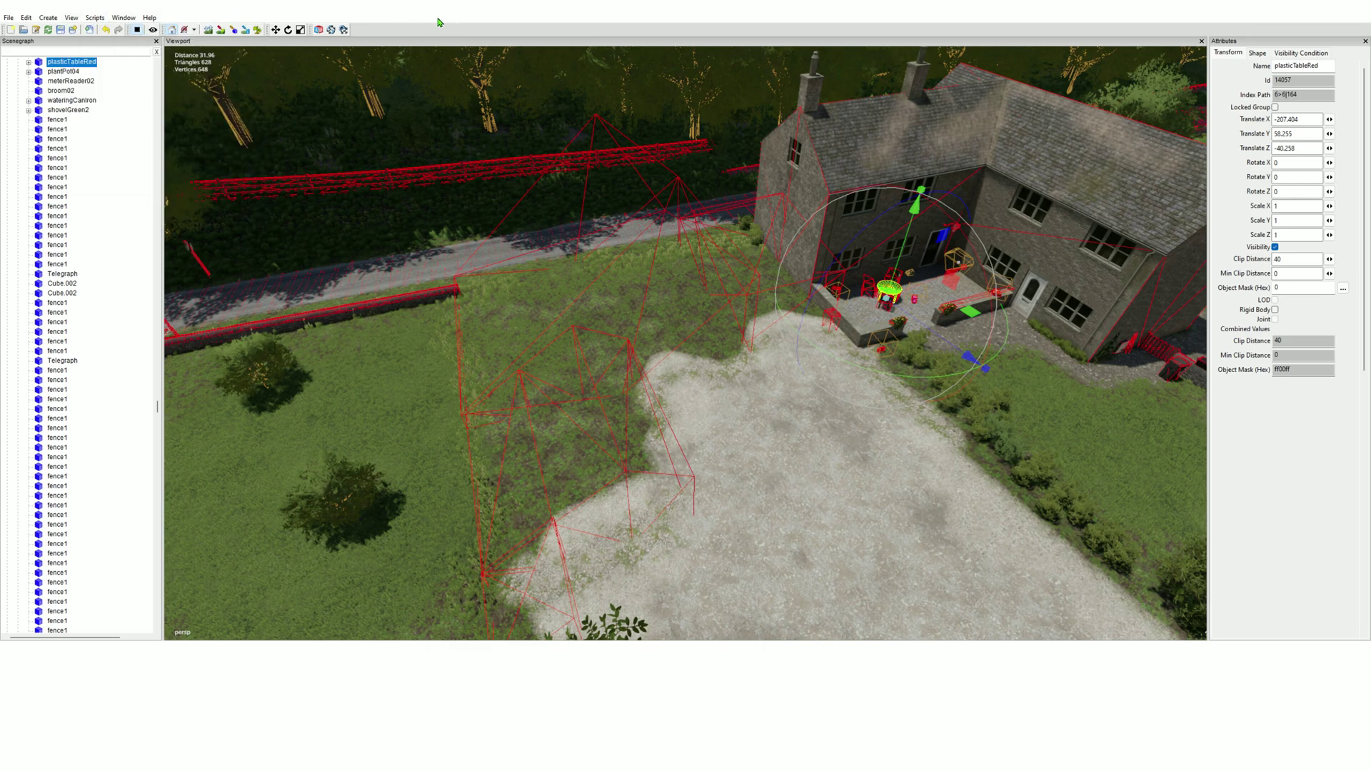
left_click(137, 30)
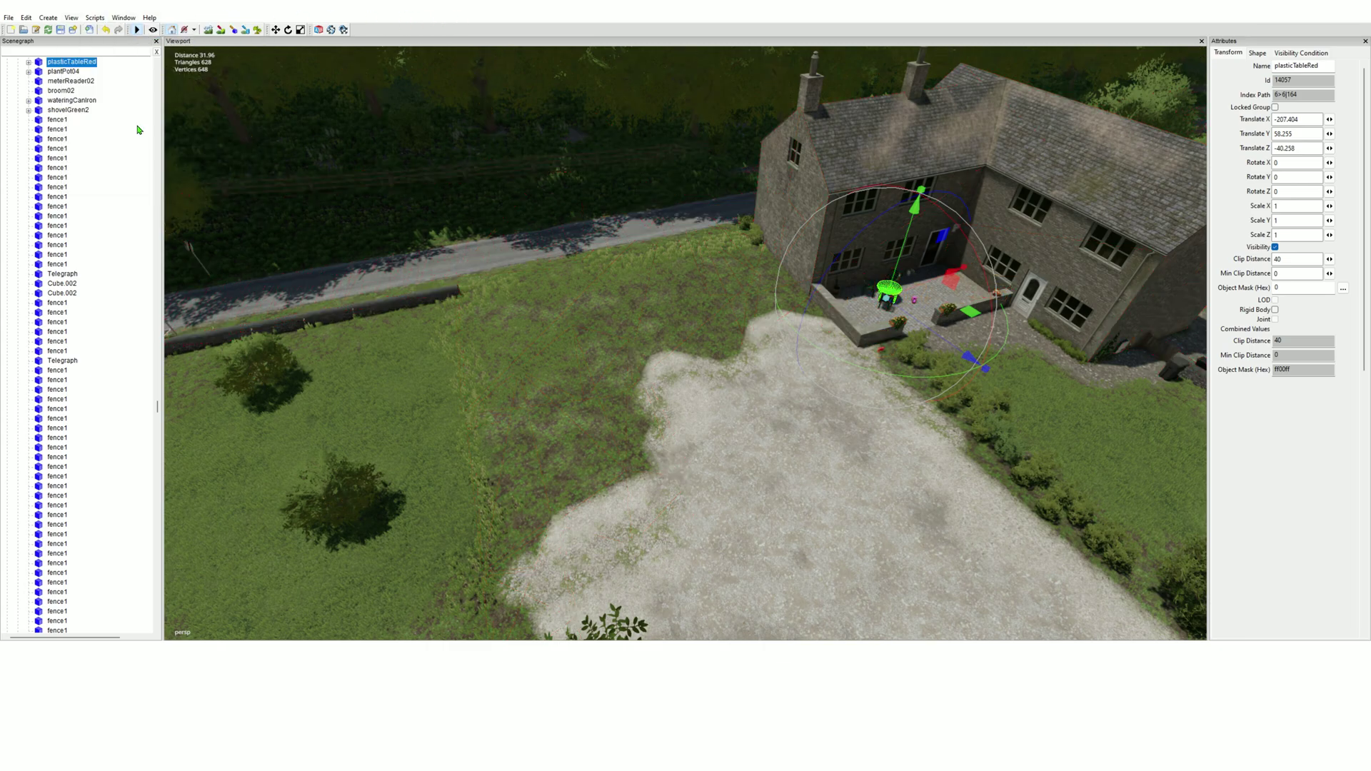
Collapse the collectibles group under gameplay in the scenegraph
left_click_drag(158, 414, 166, 57)
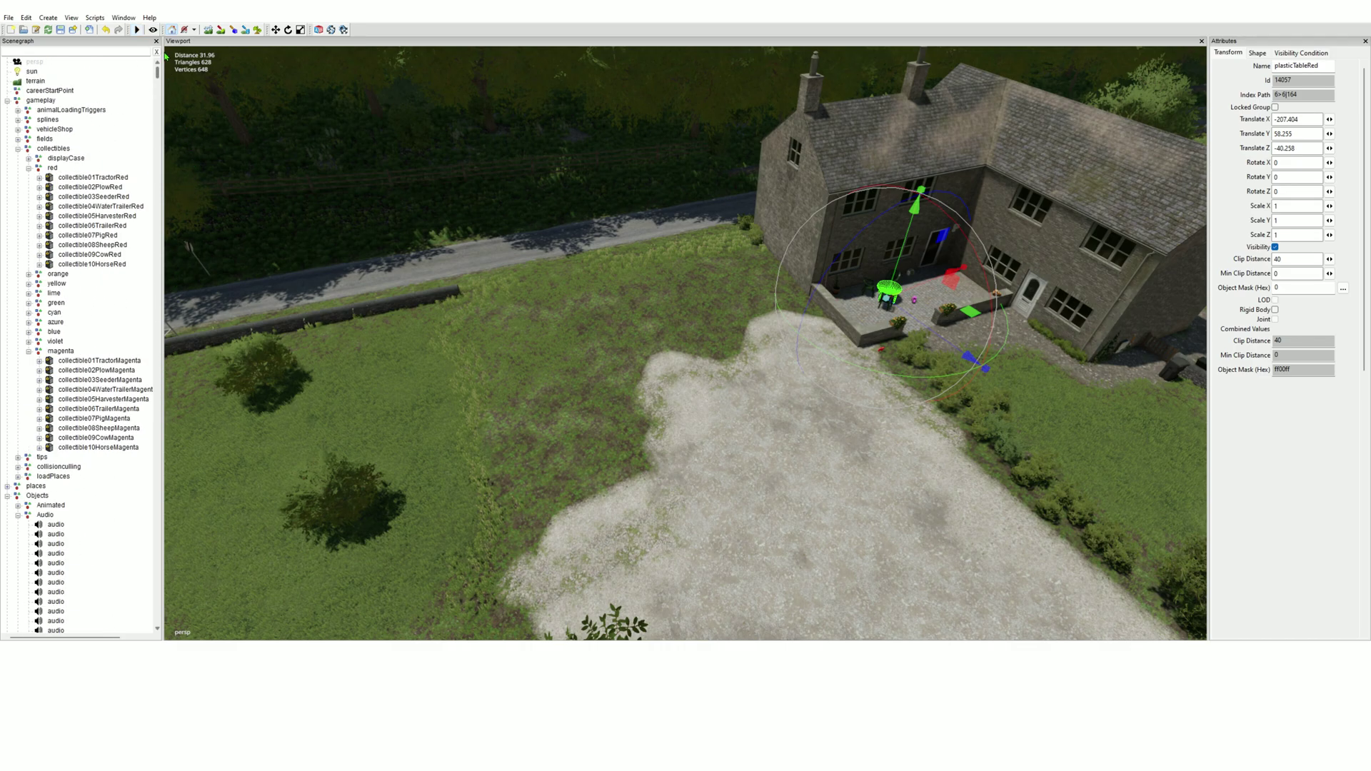
left_click(20, 152)
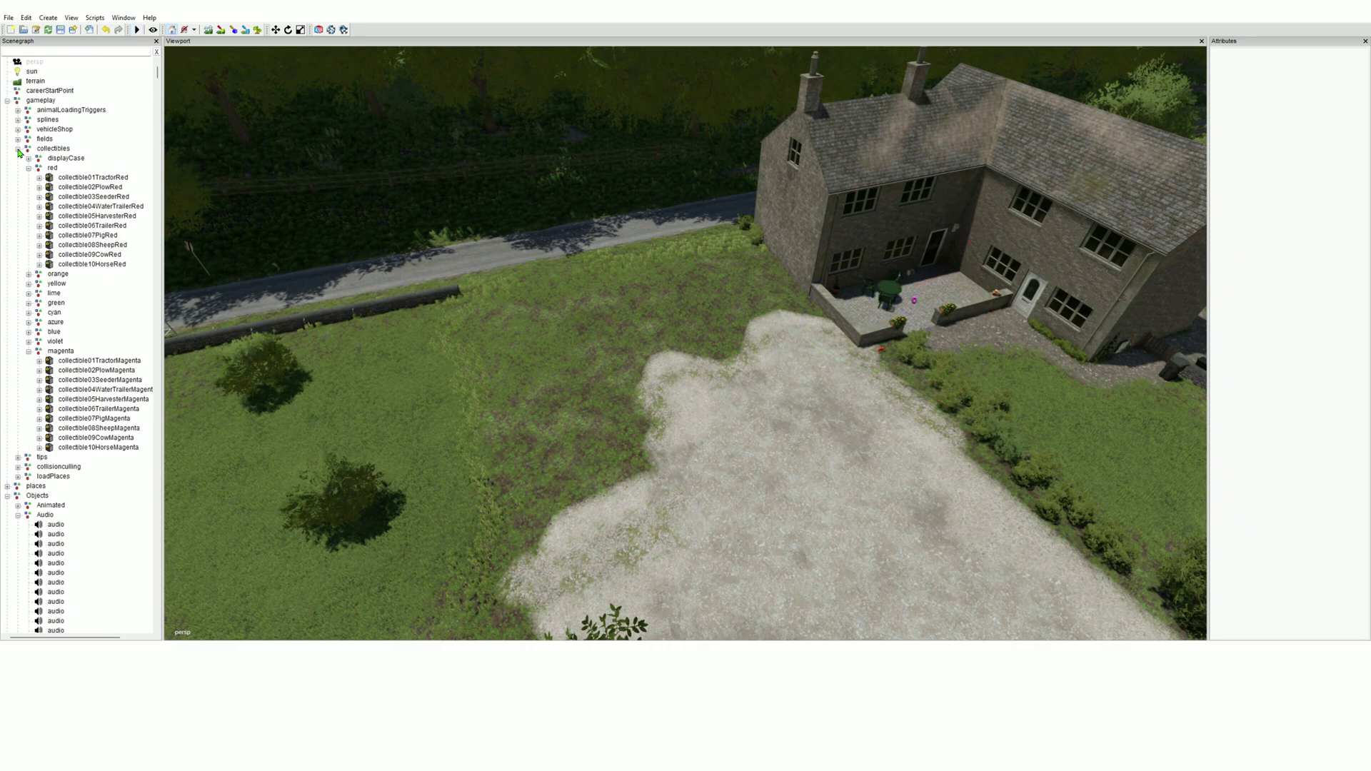
left_click(19, 149)
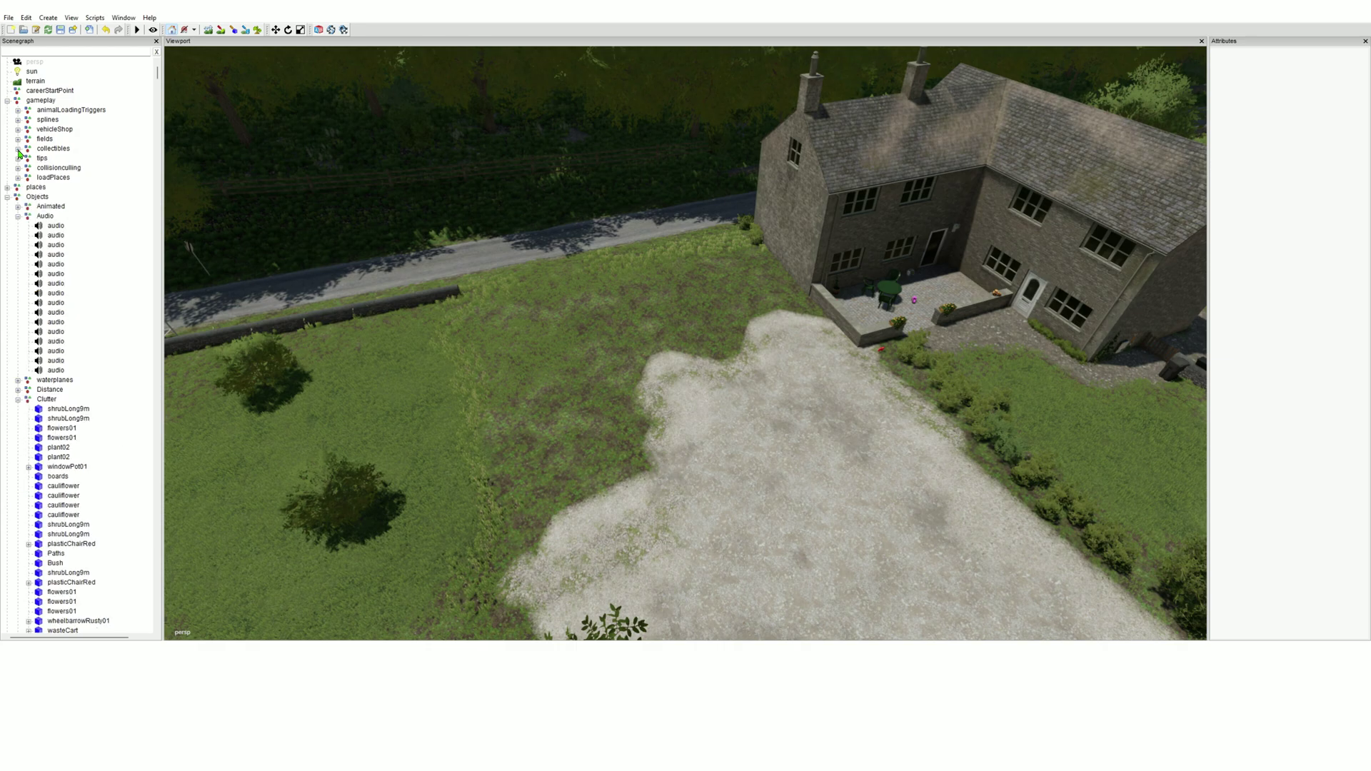
Collapse the Objects and gameplay groups in the scenegraph and highlight the whole gameplay group to check its shapes around the yard
left_click(8, 198)
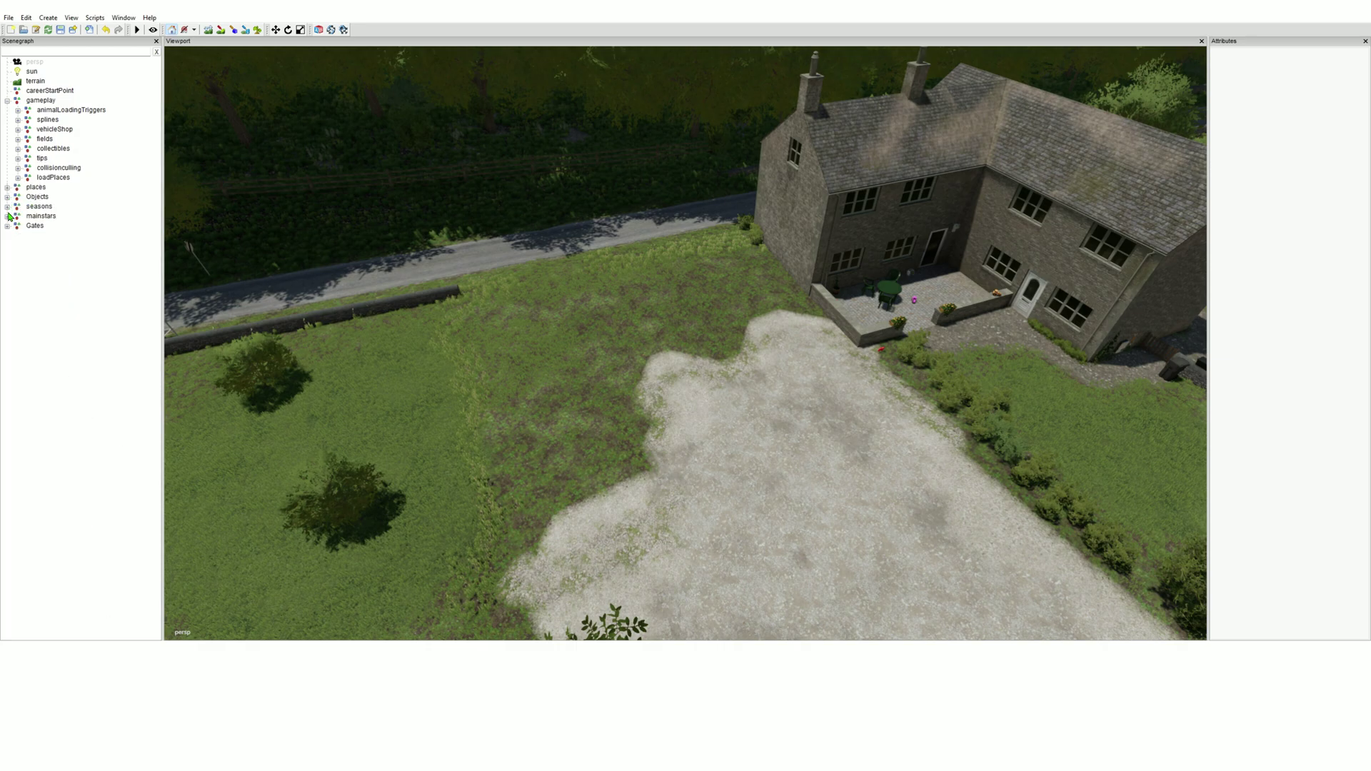
left_click(7, 102)
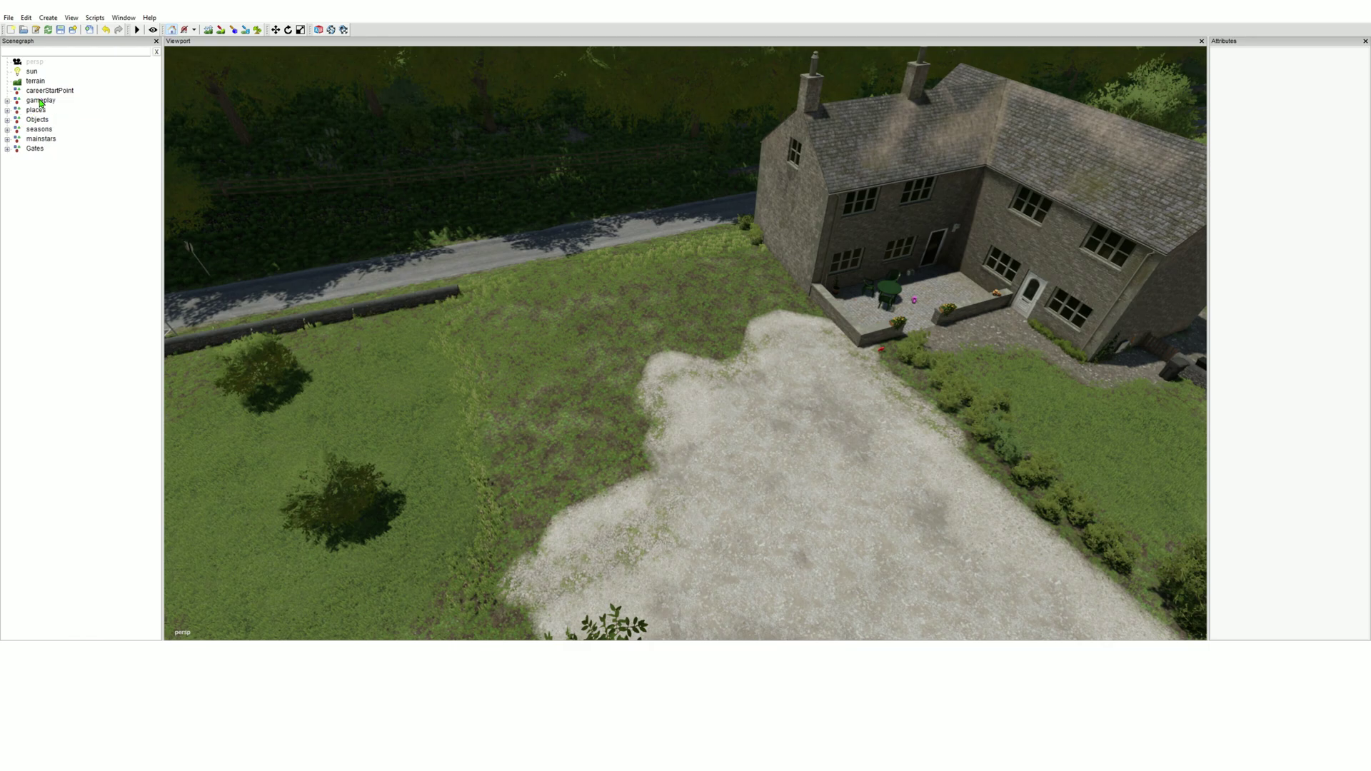
left_click(41, 101)
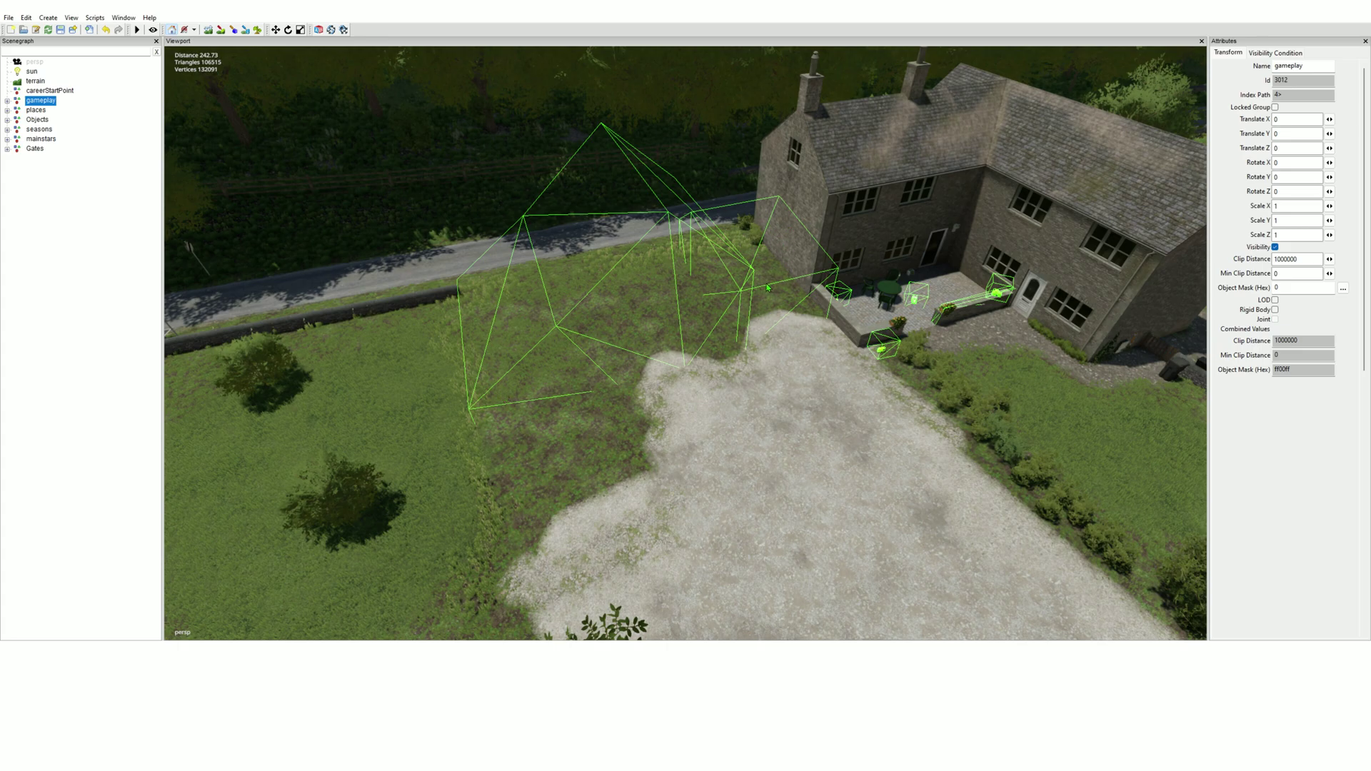
left_click(638, 380)
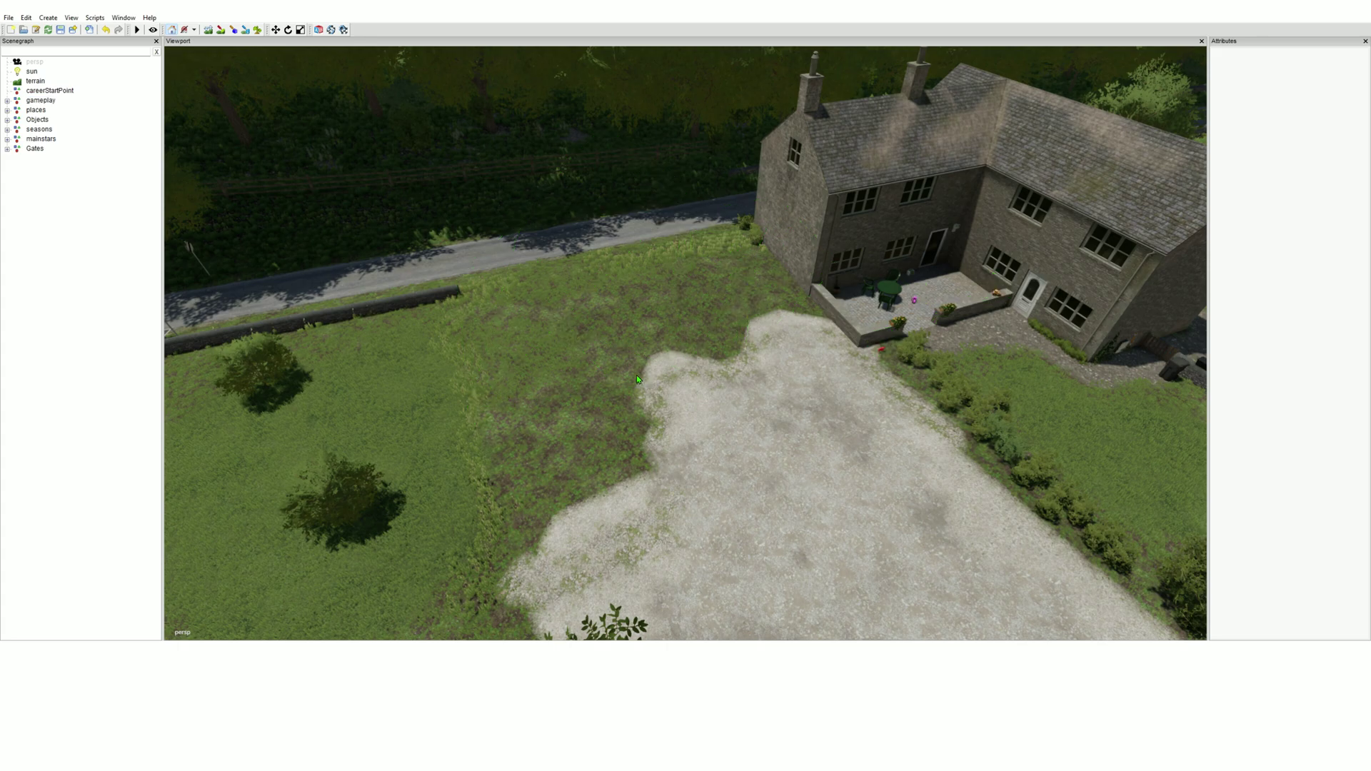
left_click(38, 100)
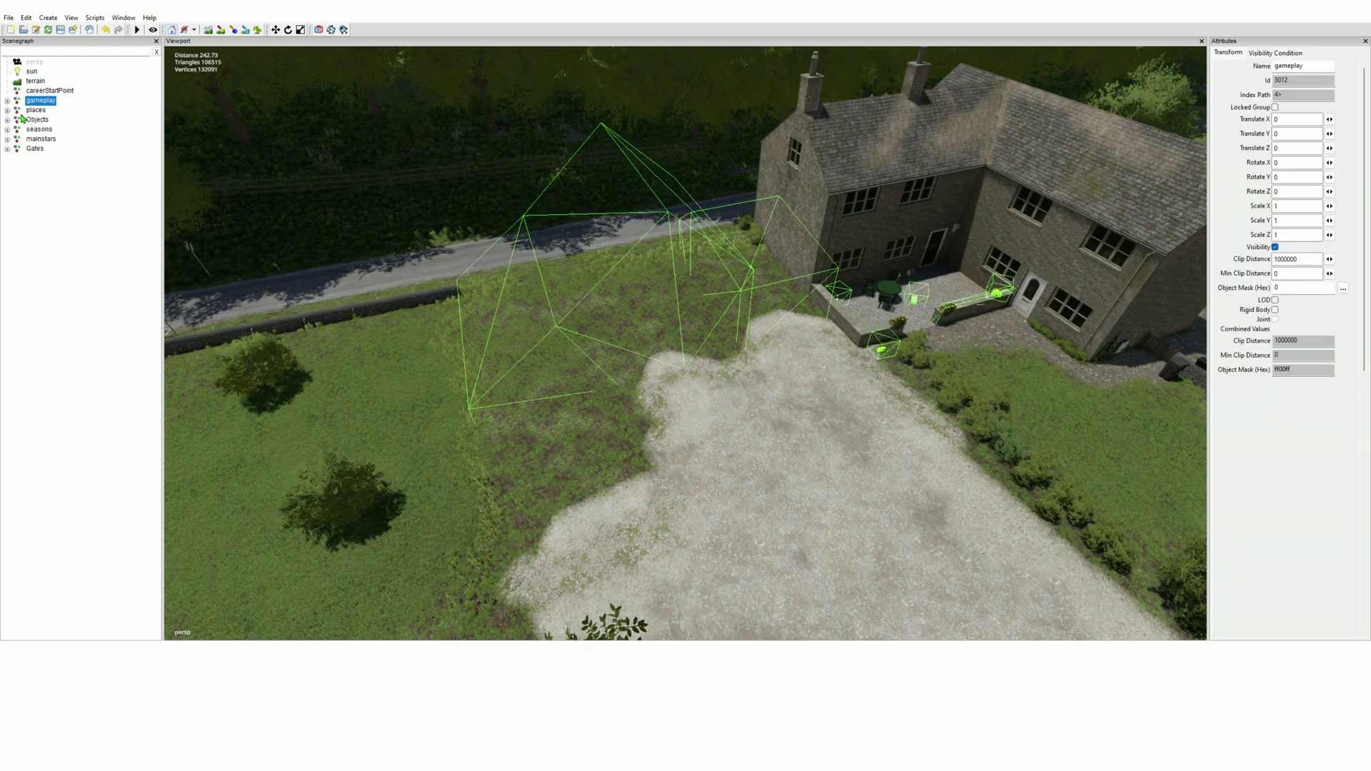
Check the gameplay subgroups from animalLoadingTriggers to collisionculling one by one for shapes covering the grass beside the farmhouse
left_click(7, 101)
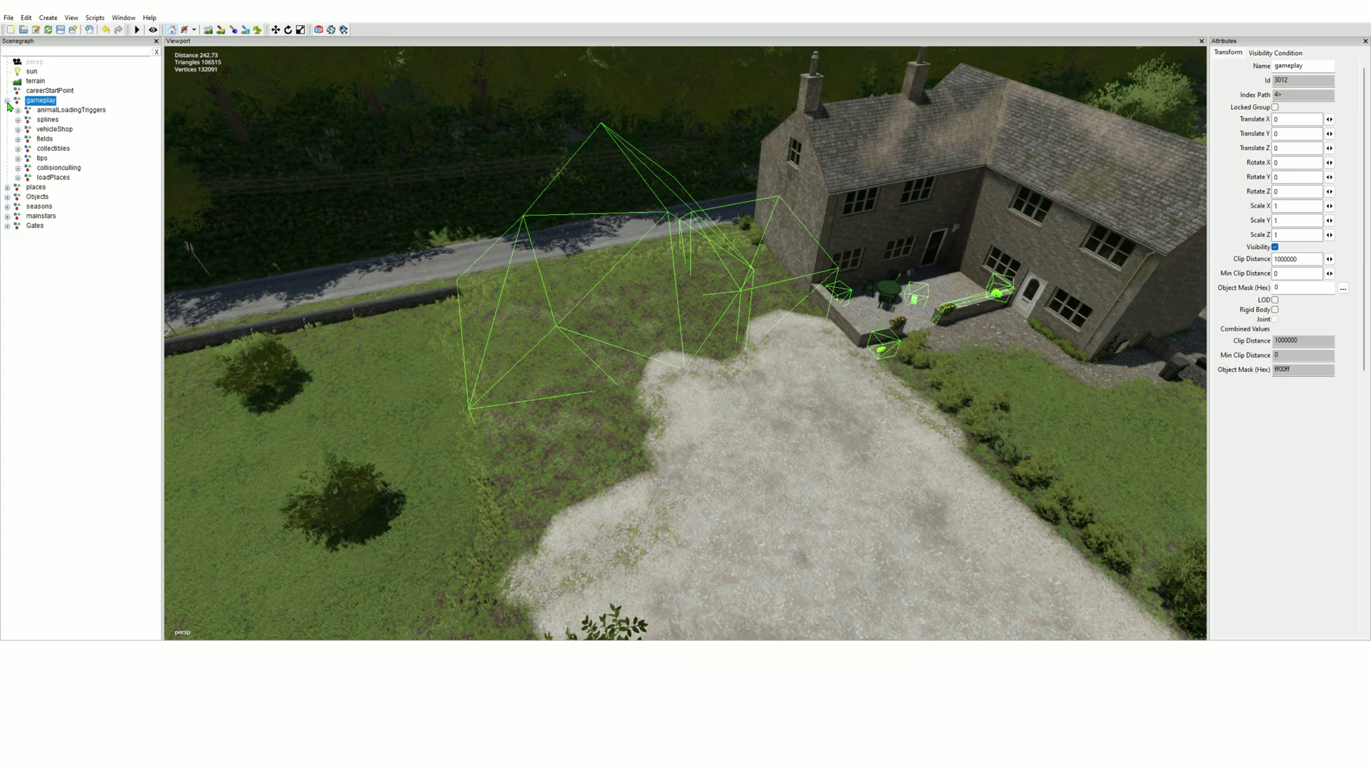
left_click(50, 110)
left_click(51, 122)
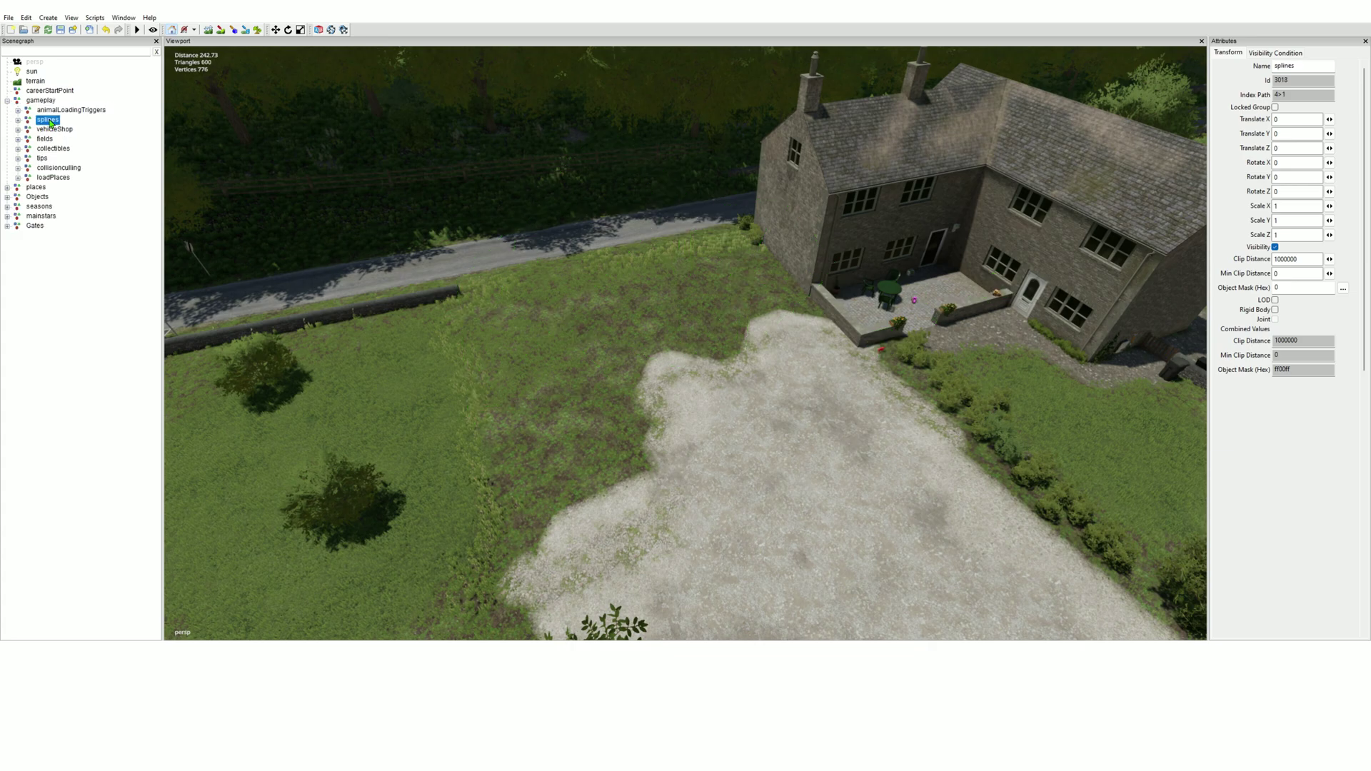
left_click(56, 130)
left_click(55, 151)
left_click(50, 141)
left_click(52, 149)
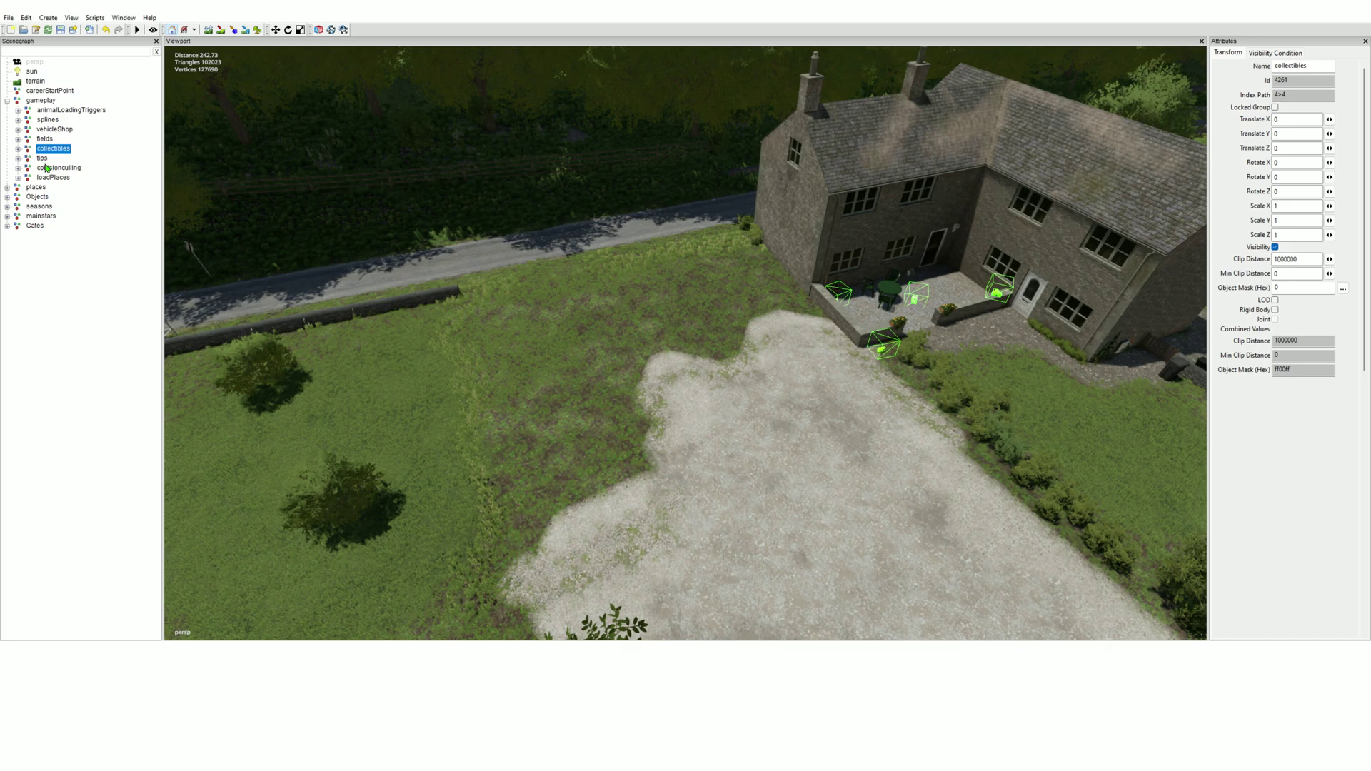
left_click(42, 158)
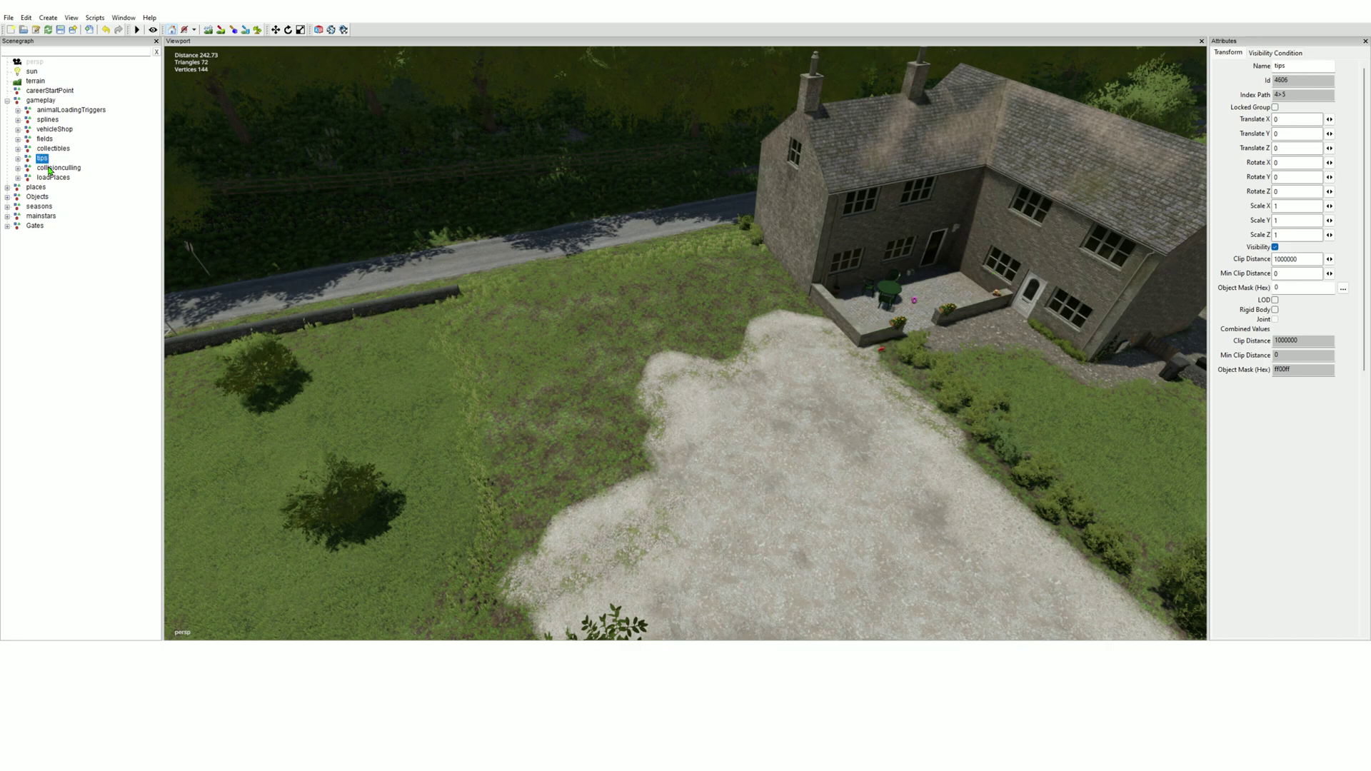
left_click(50, 169)
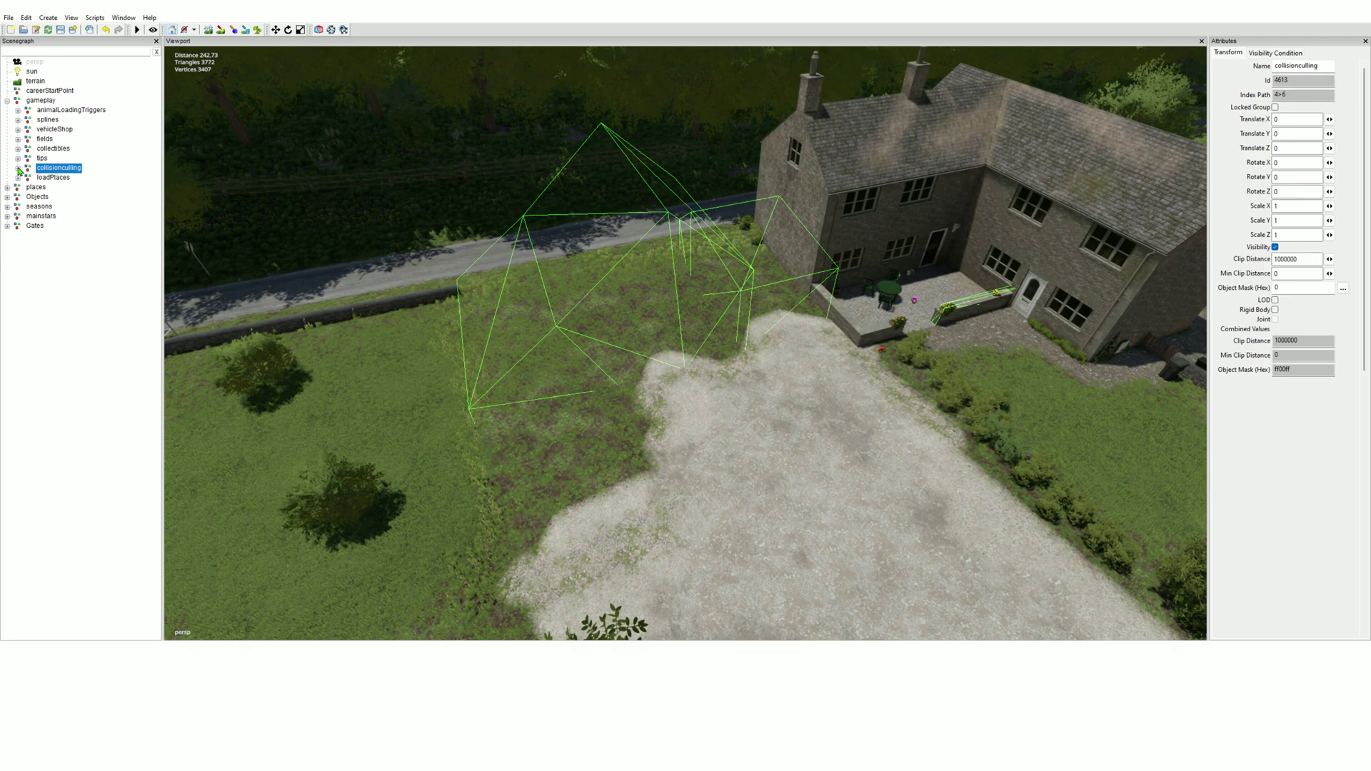
Go through the numbered shapes in the collisionculling group and delete shapes 27 and 28 over the grass beside the farmhouse
left_click(20, 170)
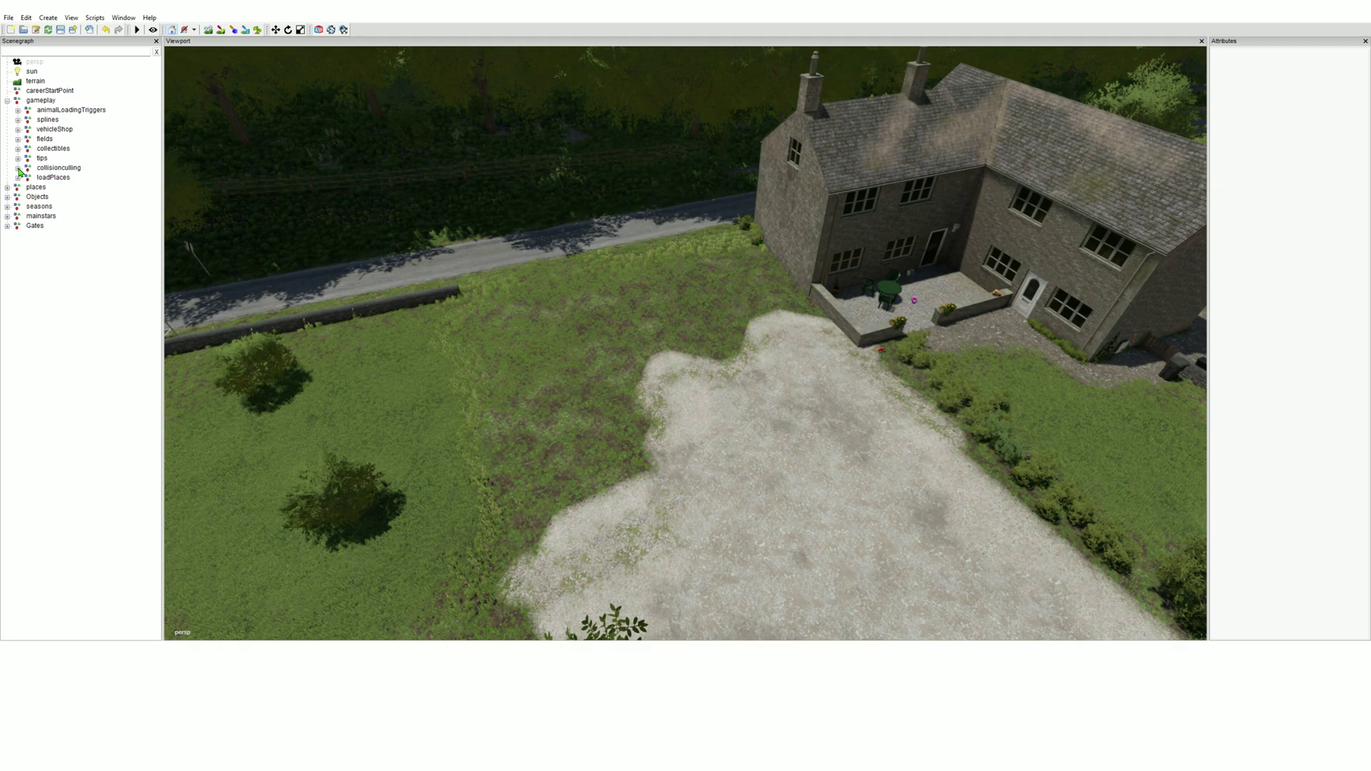
left_click(18, 169)
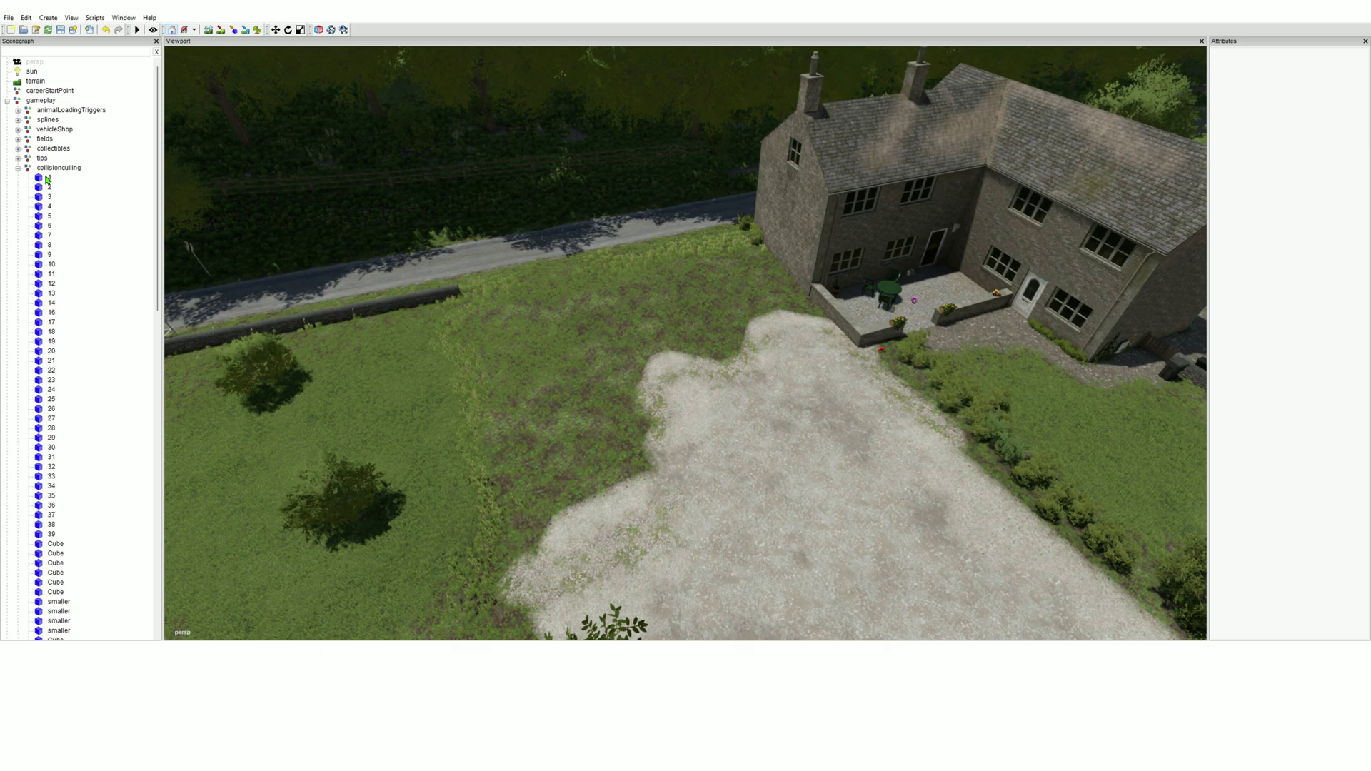
left_click(50, 178)
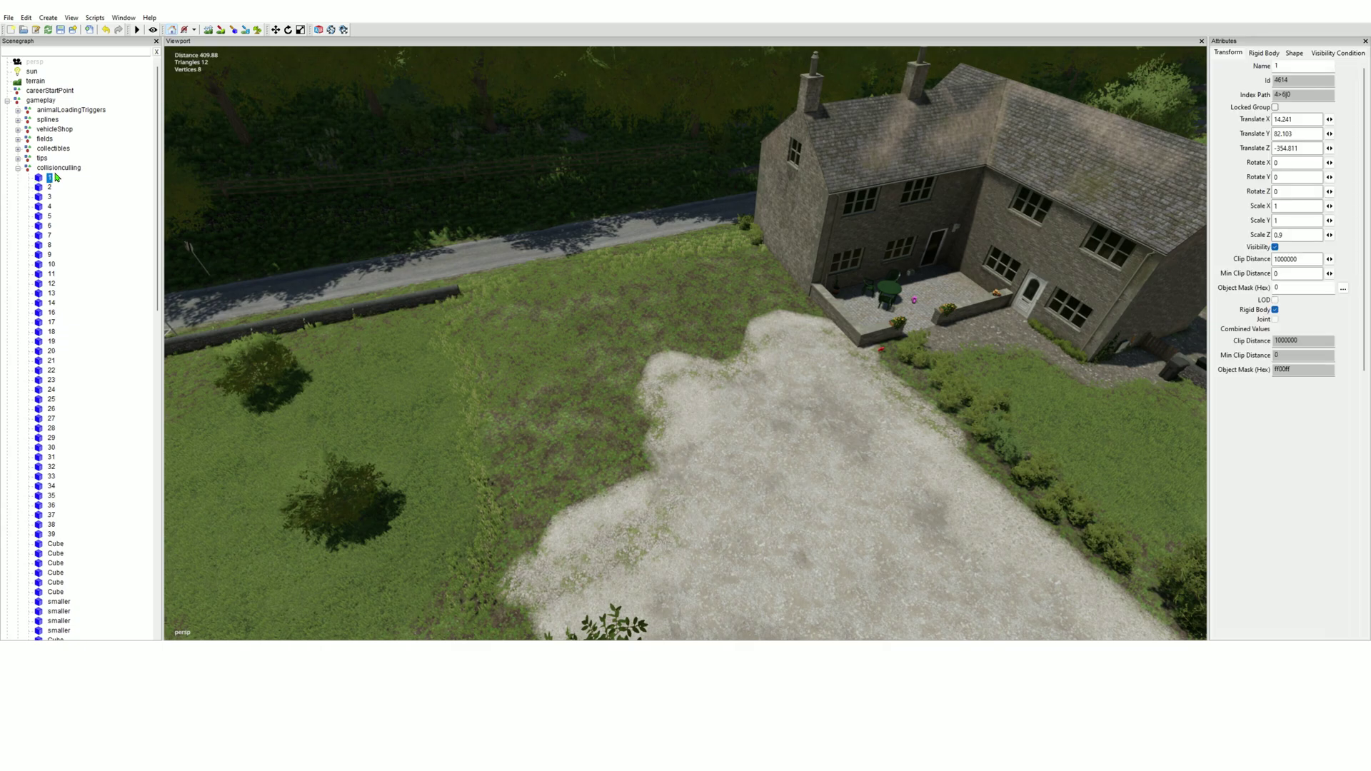
key("Down")
key("Down")
key("Down")
key("Down")
key("Down")
key("Down")
key("Down")
key("Down")
key("Down")
key("Down")
key("Down")
key("Down")
key("Down")
key("Down")
key("Down")
key("Down")
key("Down")
key("Down")
key("Down")
key("Down")
key("Down")
key("Down")
key("Down")
key("Down")
key("Down")
key("Up")
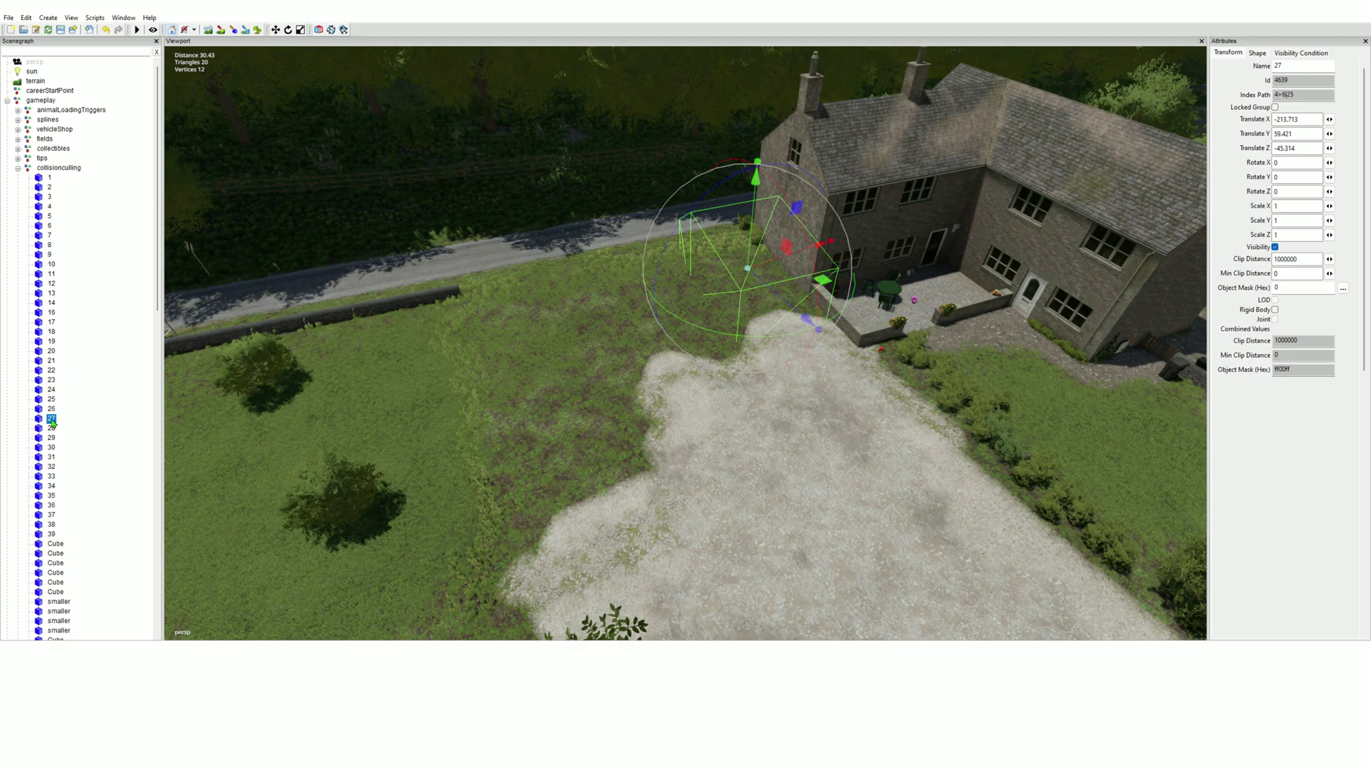
key("Delete")
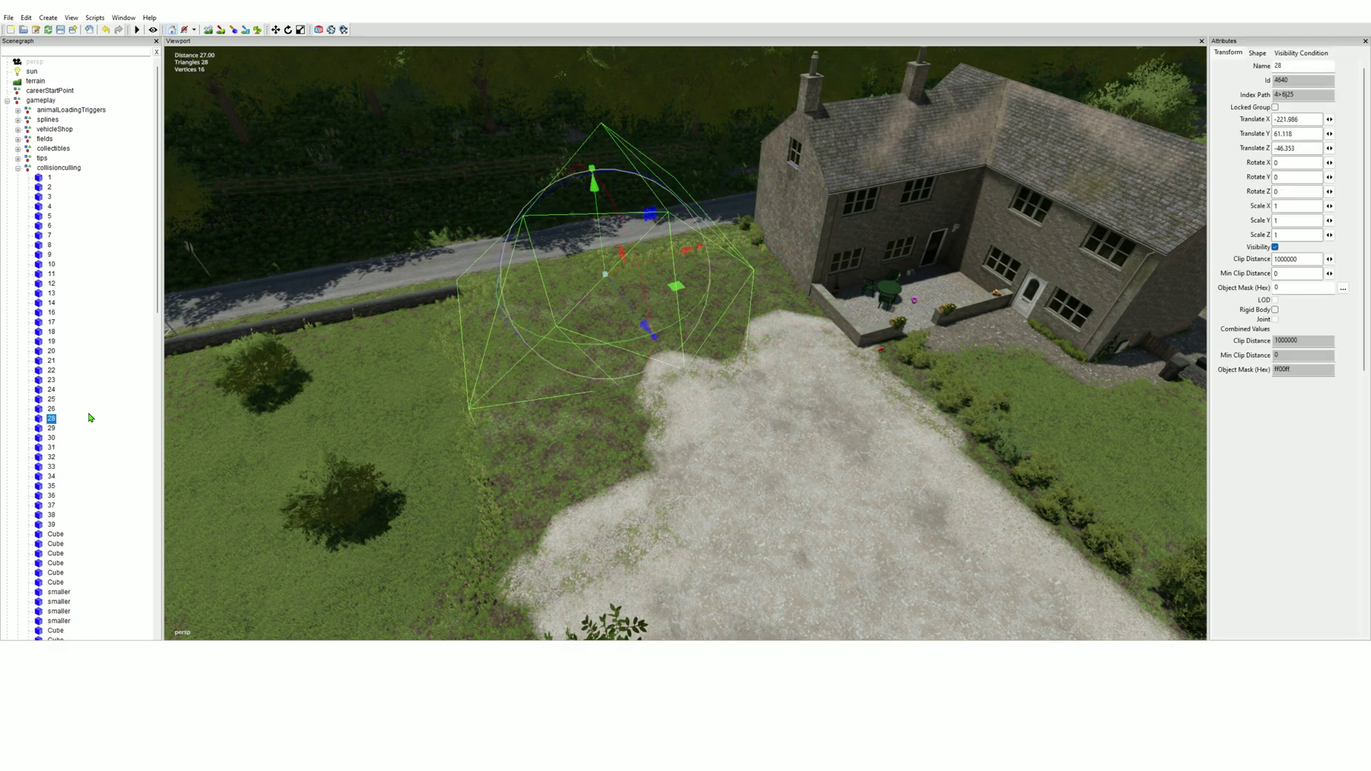
key("Delete")
Check culling shapes 29 and 30, and run the physics simulation briefly to look for remaining collision outlines in the yard
left_click(54, 420)
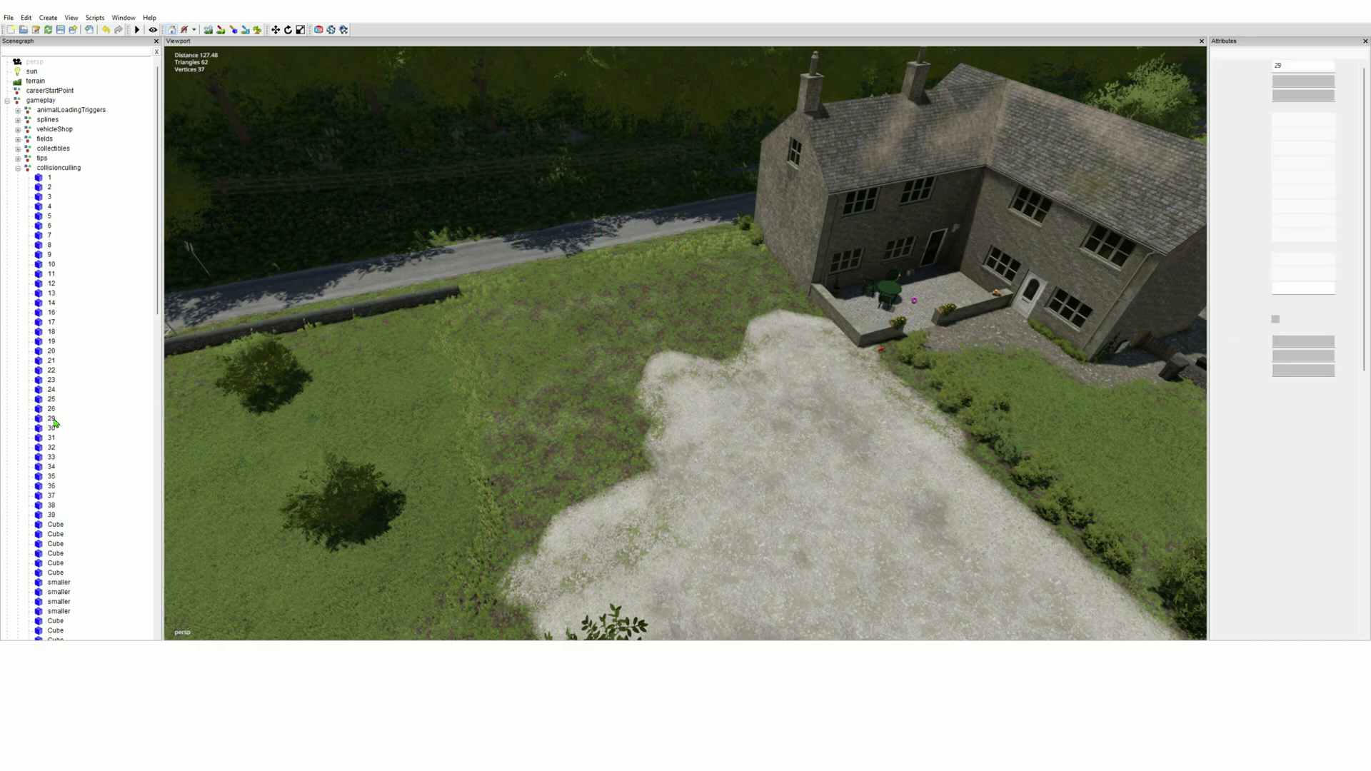
left_click(55, 428)
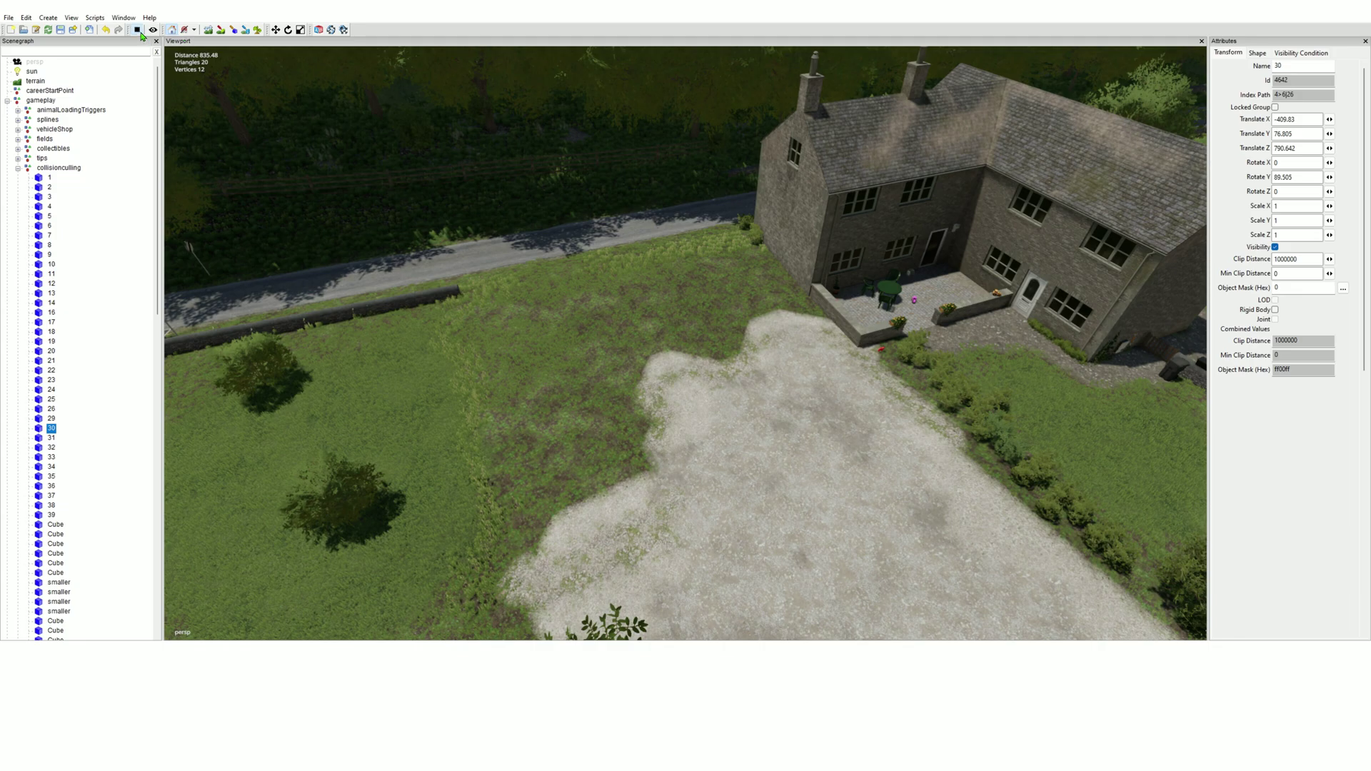
left_click(137, 29)
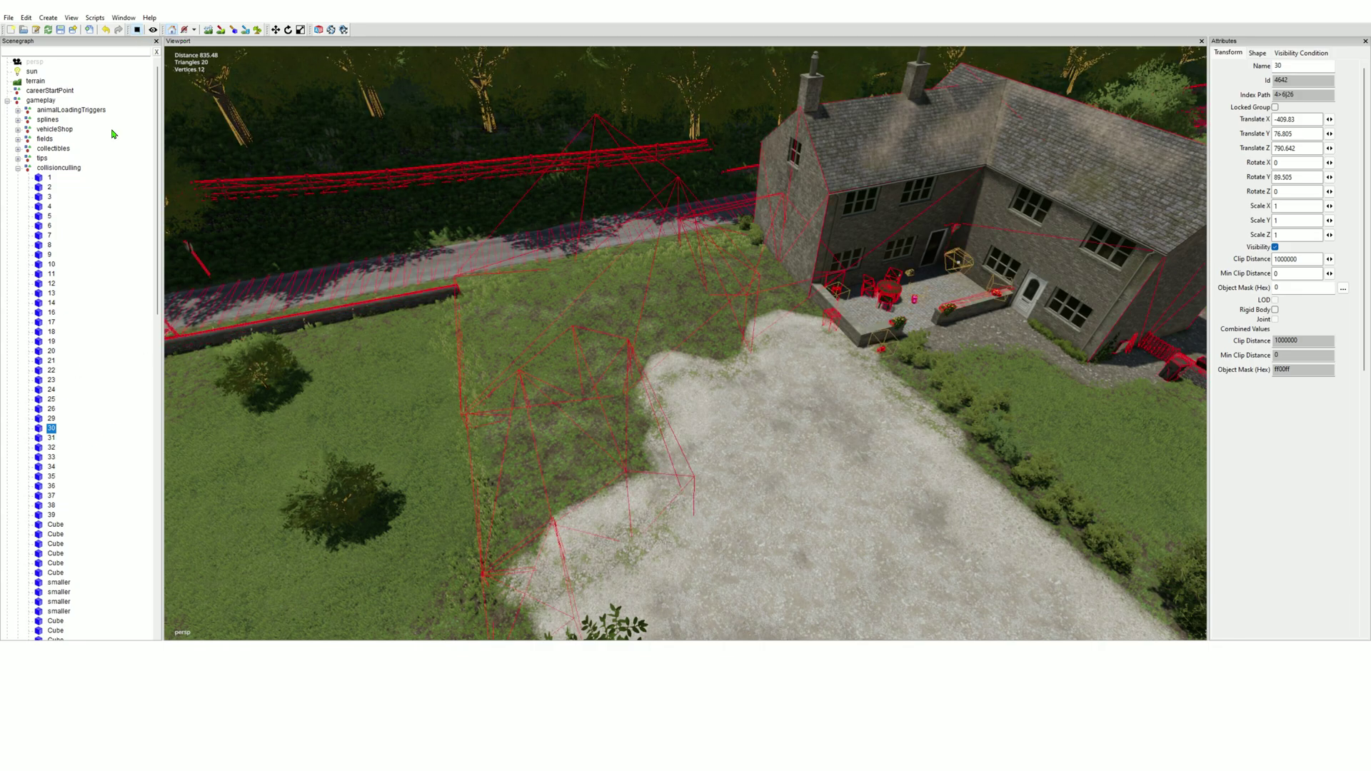
left_click(137, 30)
Look through the remaining collisionculling entries with physics simulation running, examining Cube and Cube.003 in the nested collisions group
left_click(51, 438)
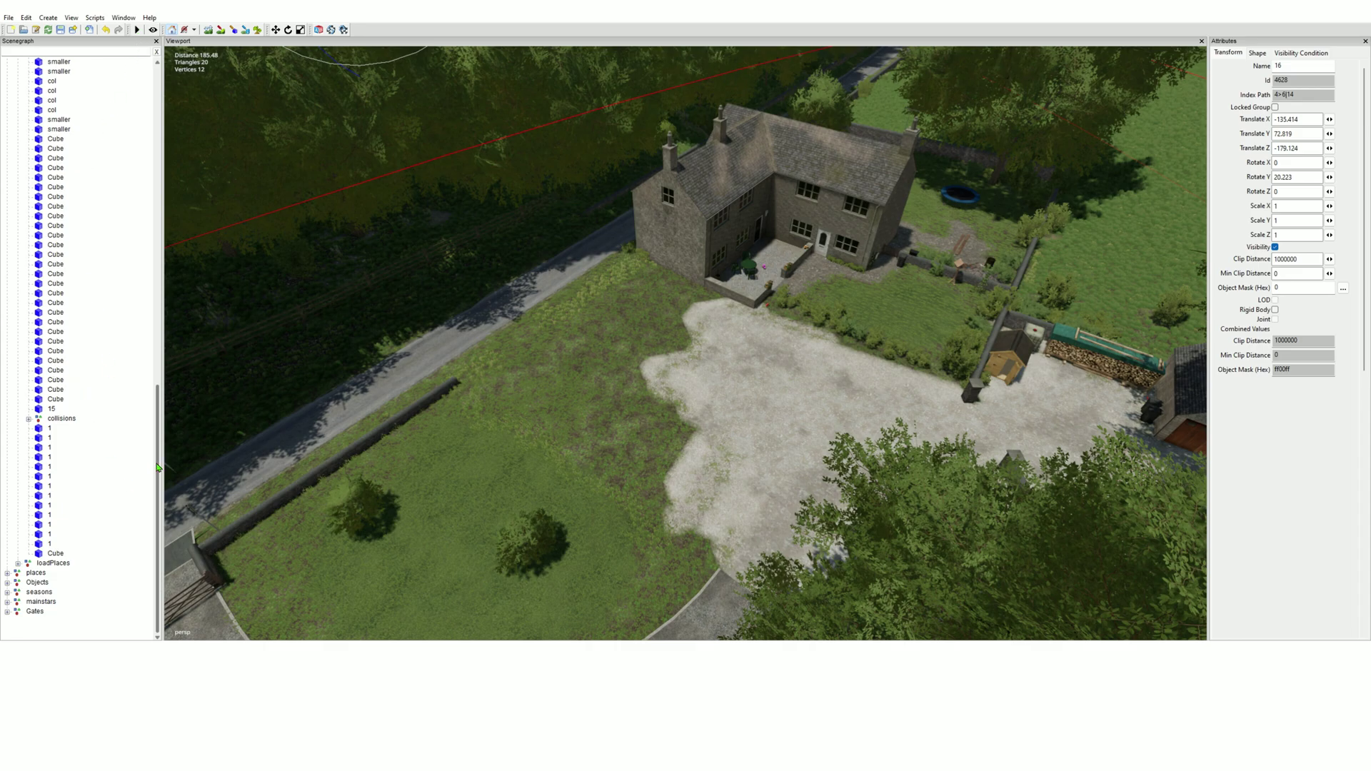
mouse_move(159, 467)
left_mouse_down()
mouse_move(174, 201)
mouse_move(162, 463)
left_mouse_up()
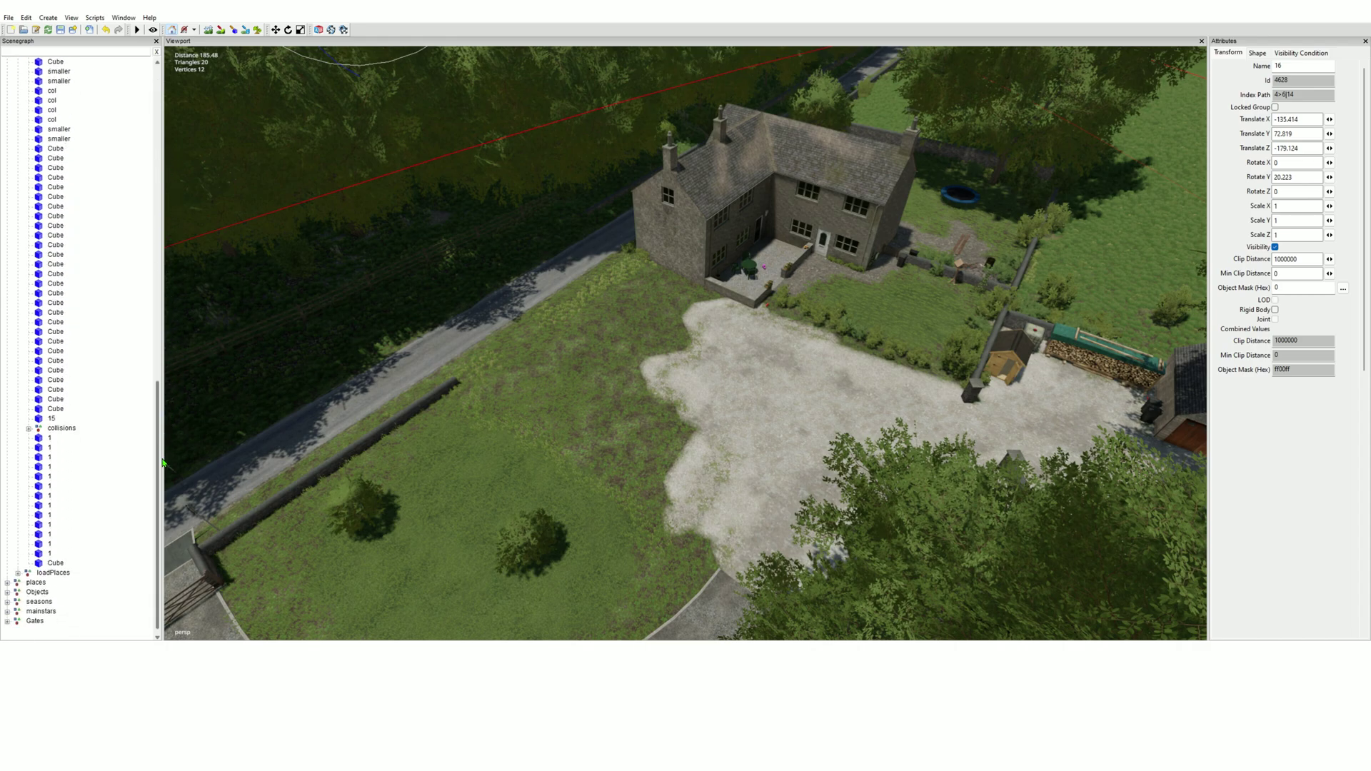
left_click(138, 31)
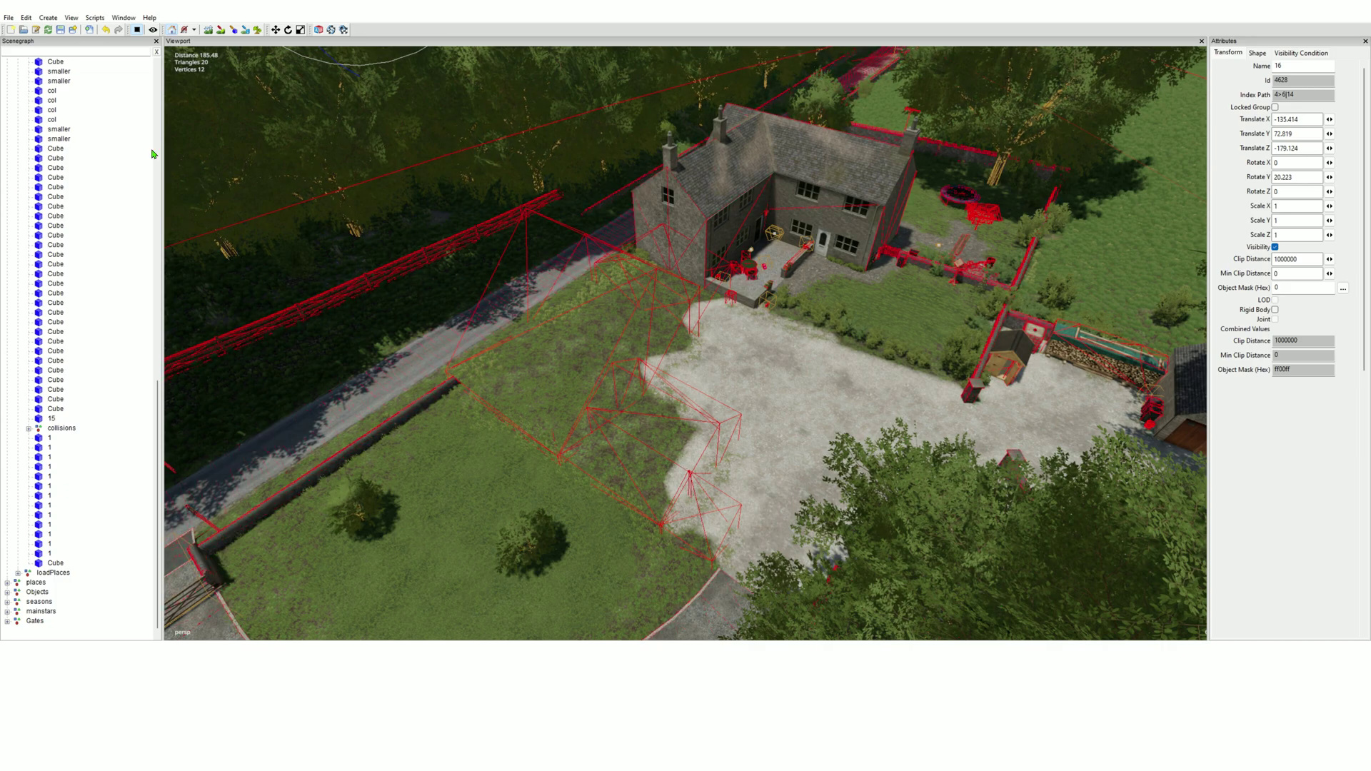
left_click(29, 430)
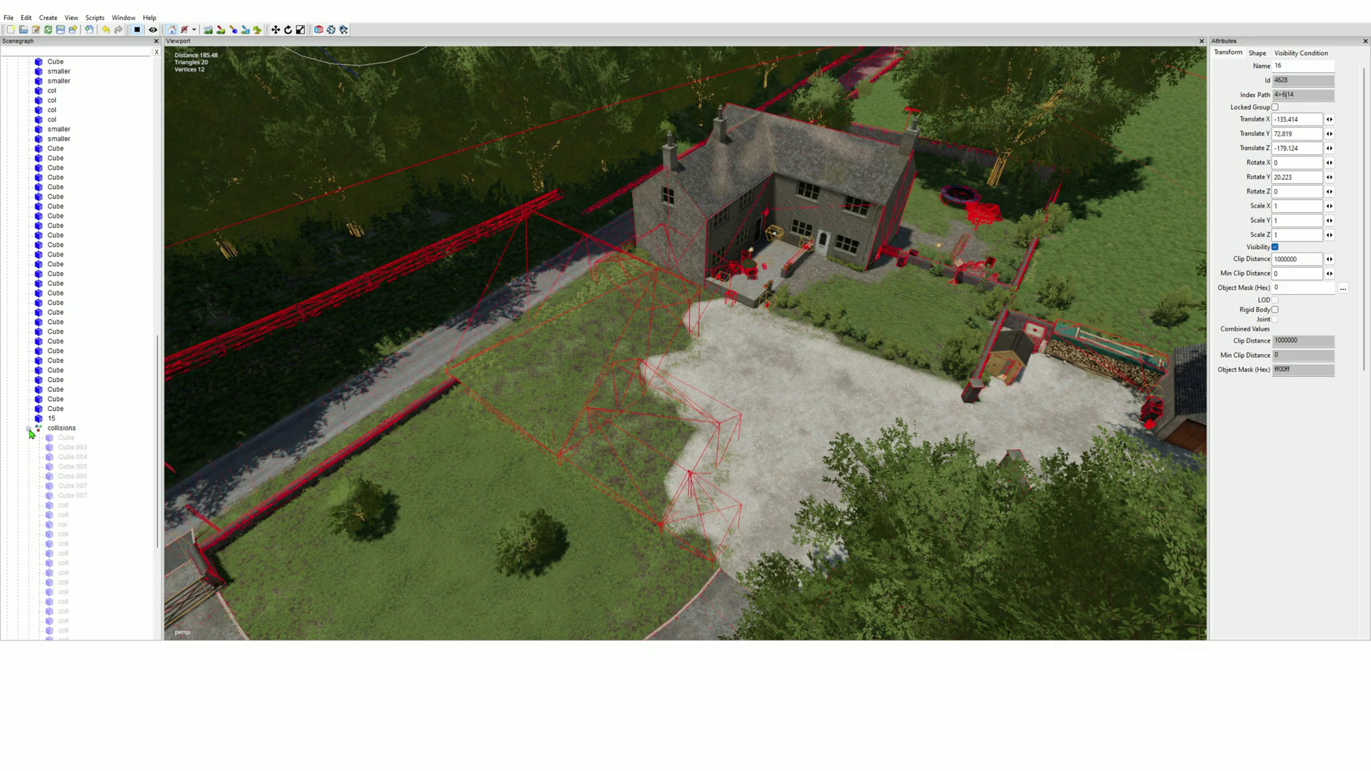
left_click(65, 439)
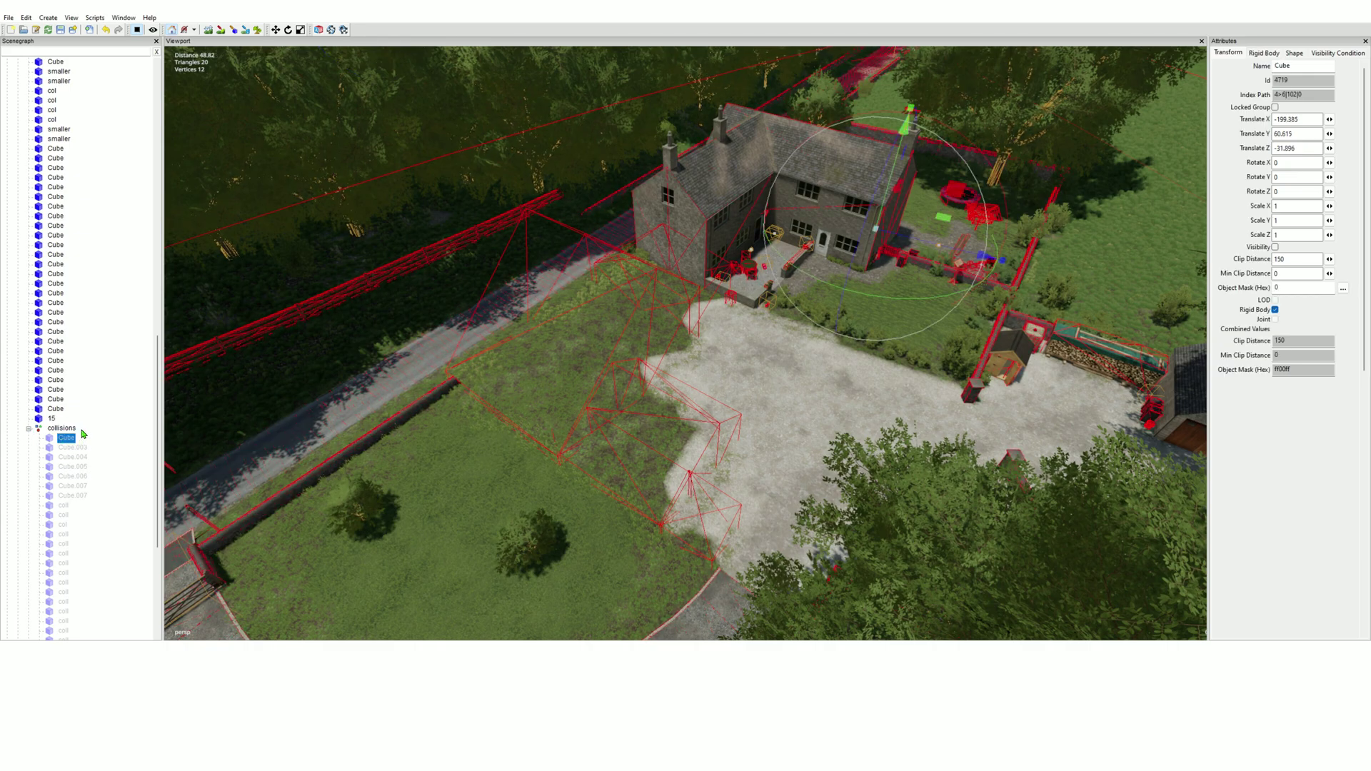
left_click(71, 447)
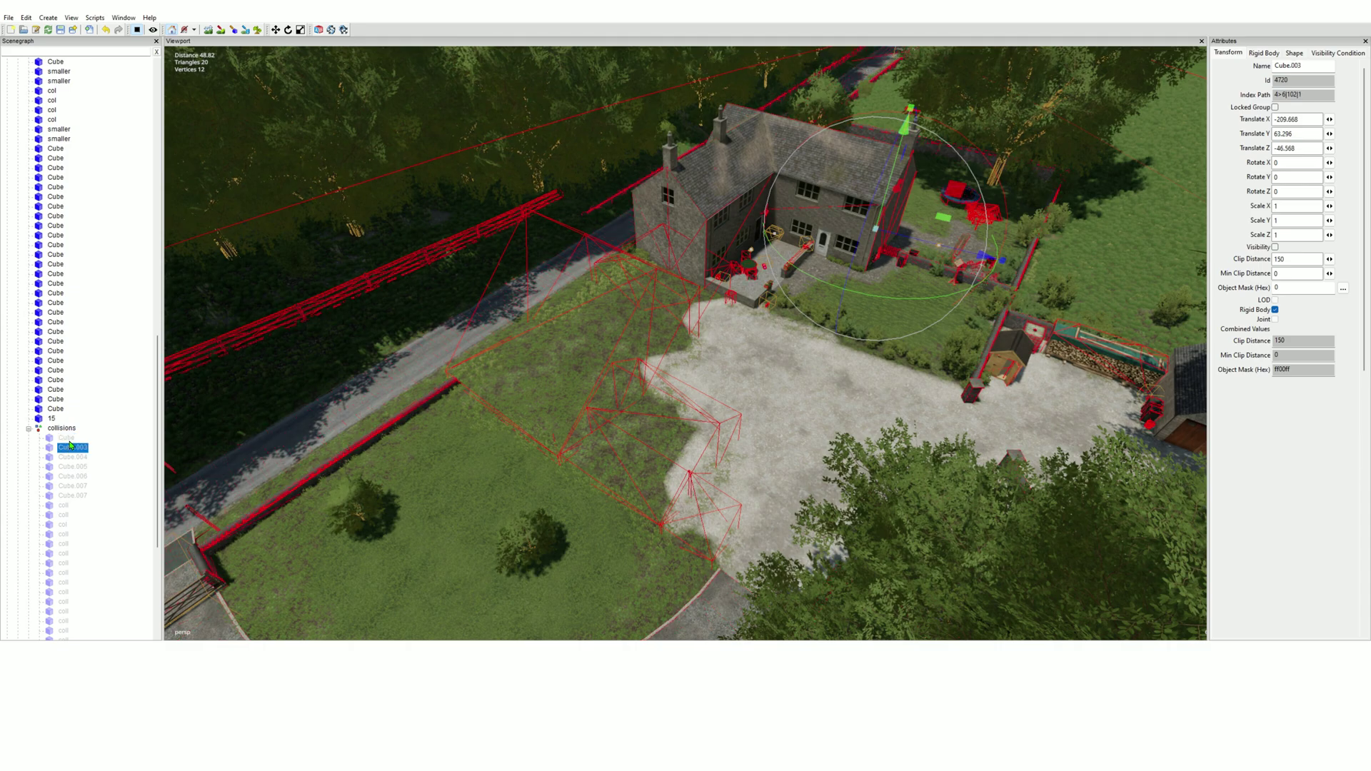
Stop the simulation and delete Cube.004, Cube.005, Cube.006 and both Cube.007 shapes from the nested collisions group
key("Down")
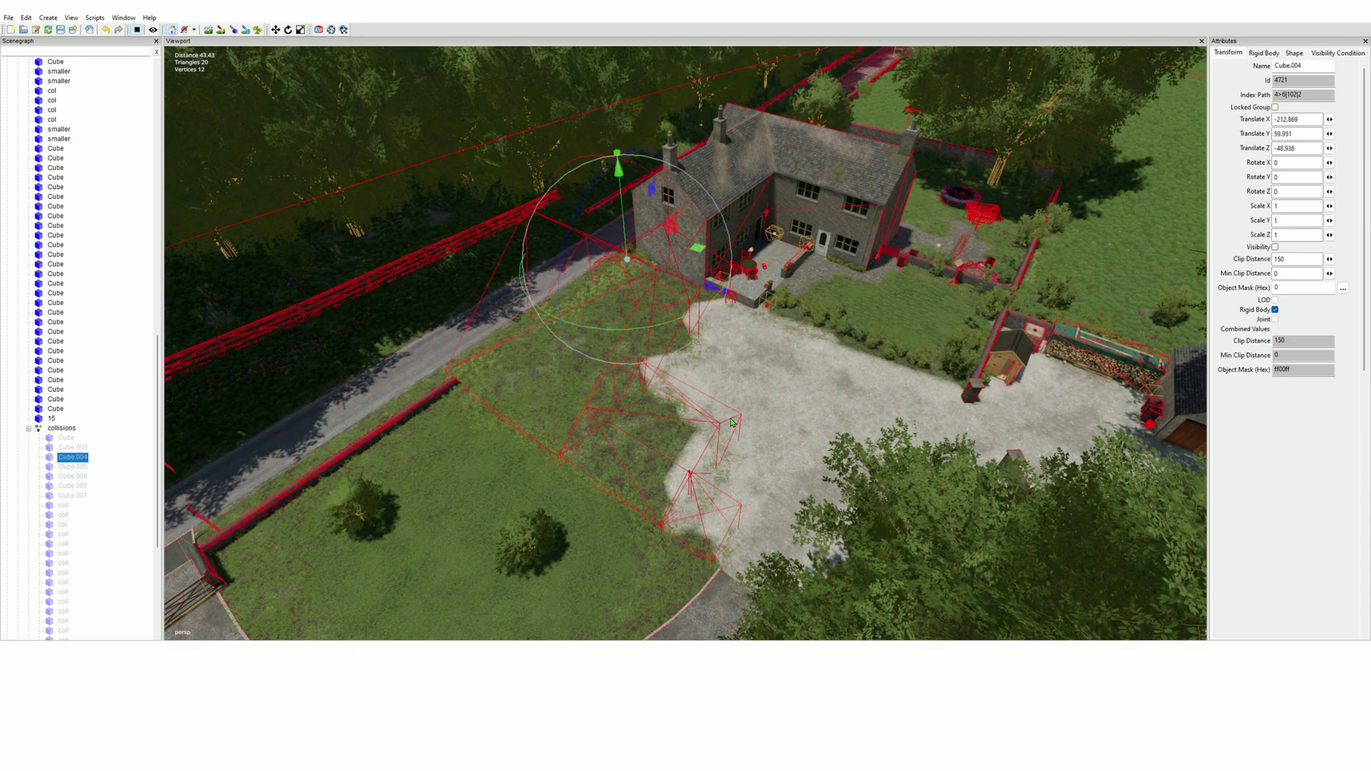
key("Down")
key("Up")
left_click(137, 30)
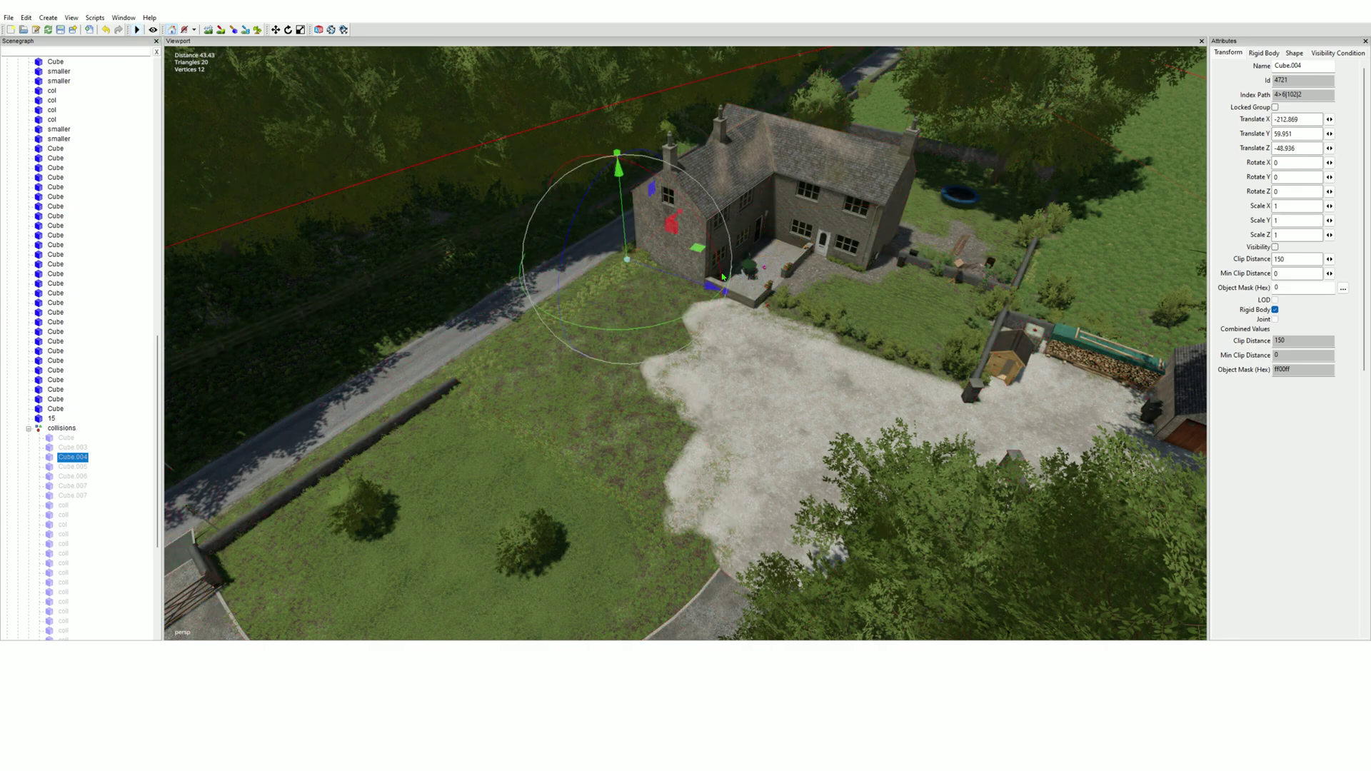
key("Delete")
left_click(74, 457)
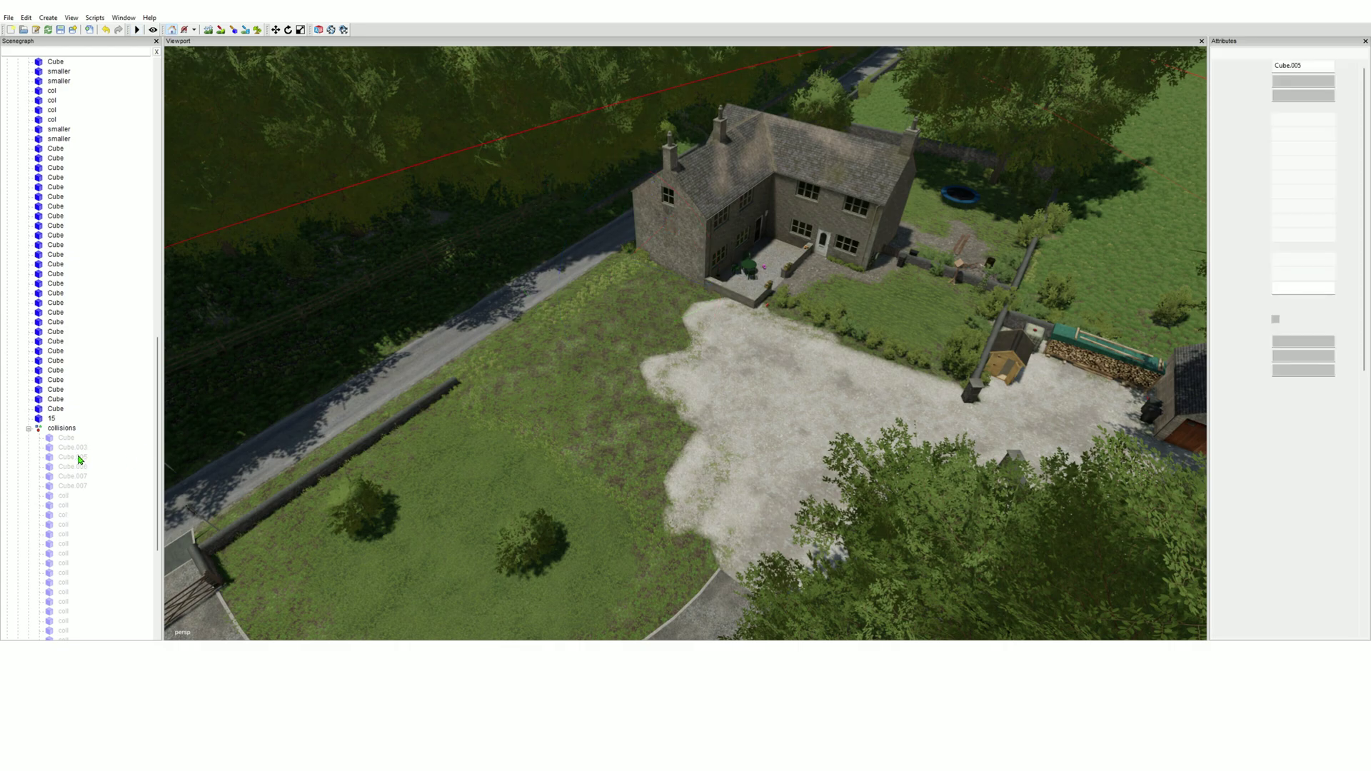
key("Delete")
left_click(79, 463)
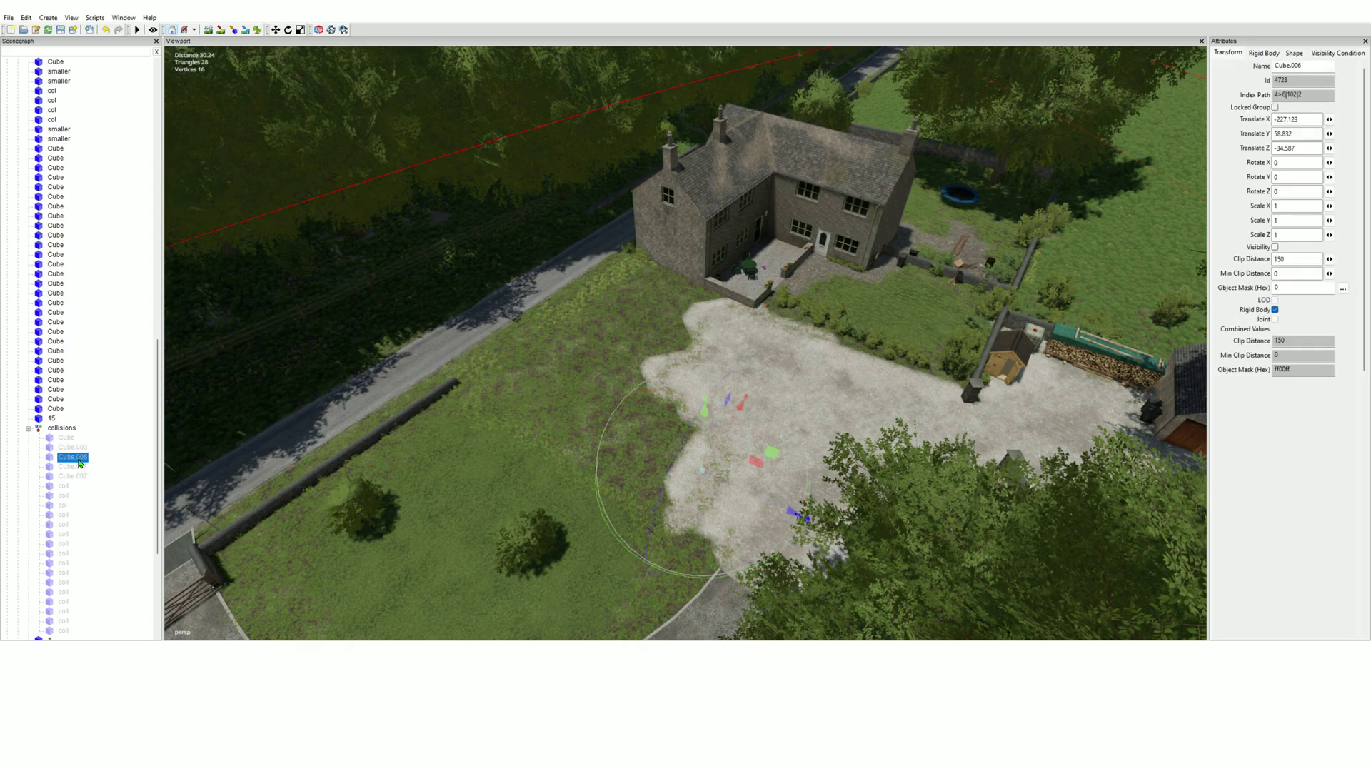
key("Delete")
left_click(80, 462)
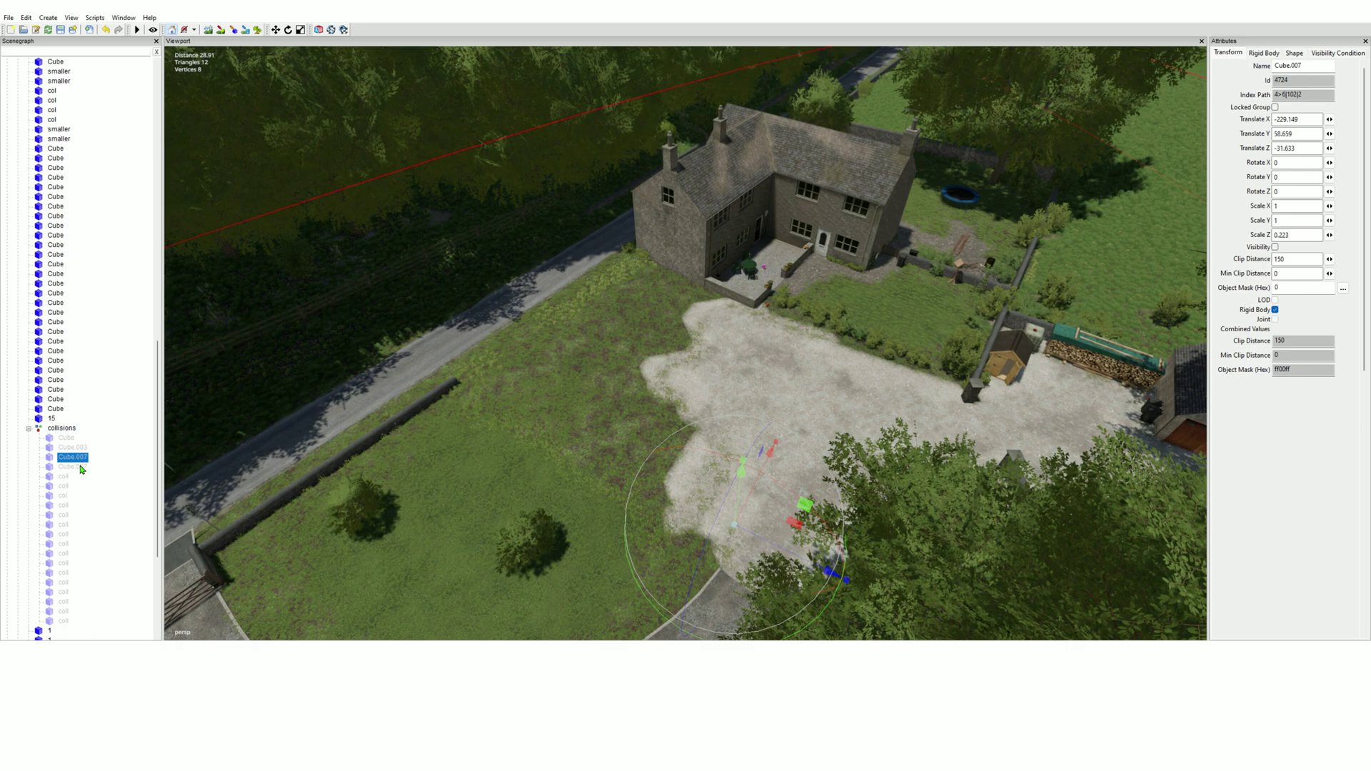
key("Delete")
left_click(81, 461)
key("Delete")
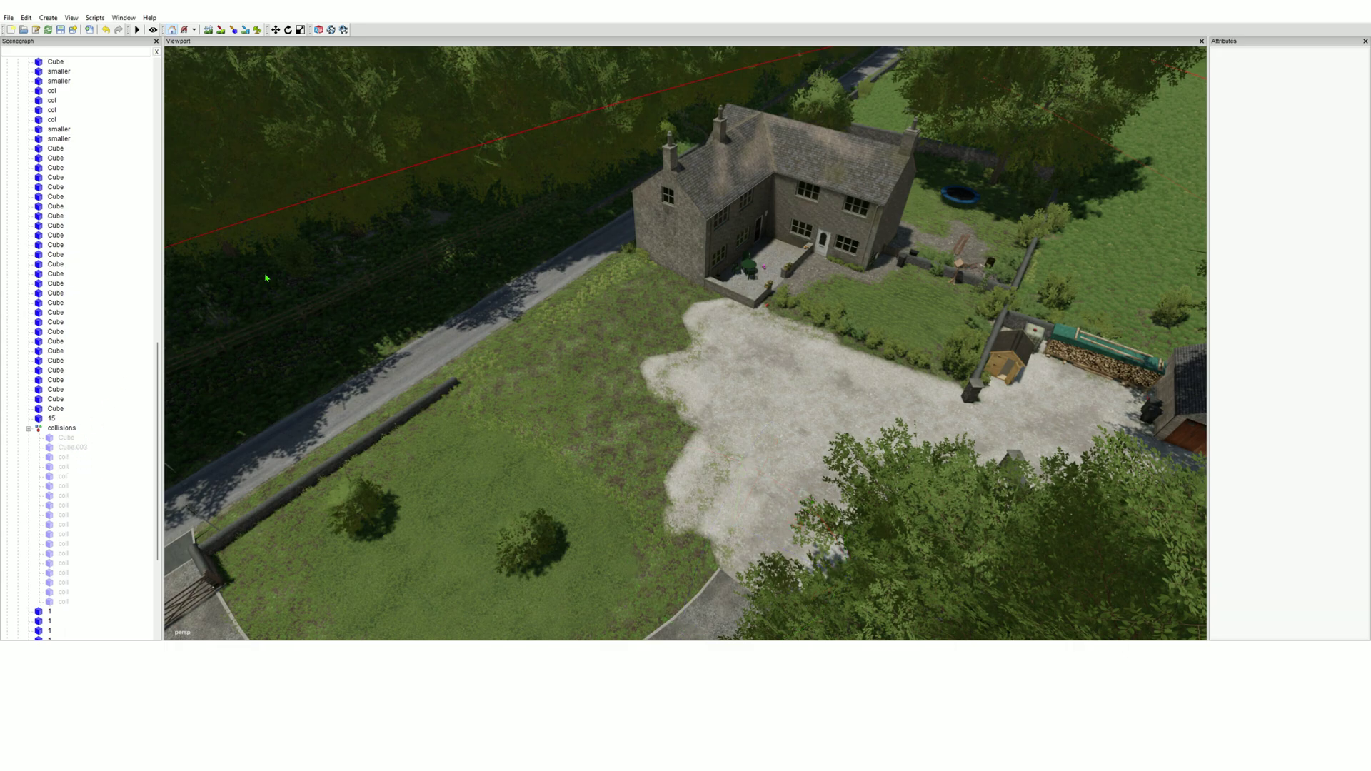
Run the physics simulation and inspect the cleared grass and gravel beside the farmhouse for leftover collision outlines
left_click(138, 30)
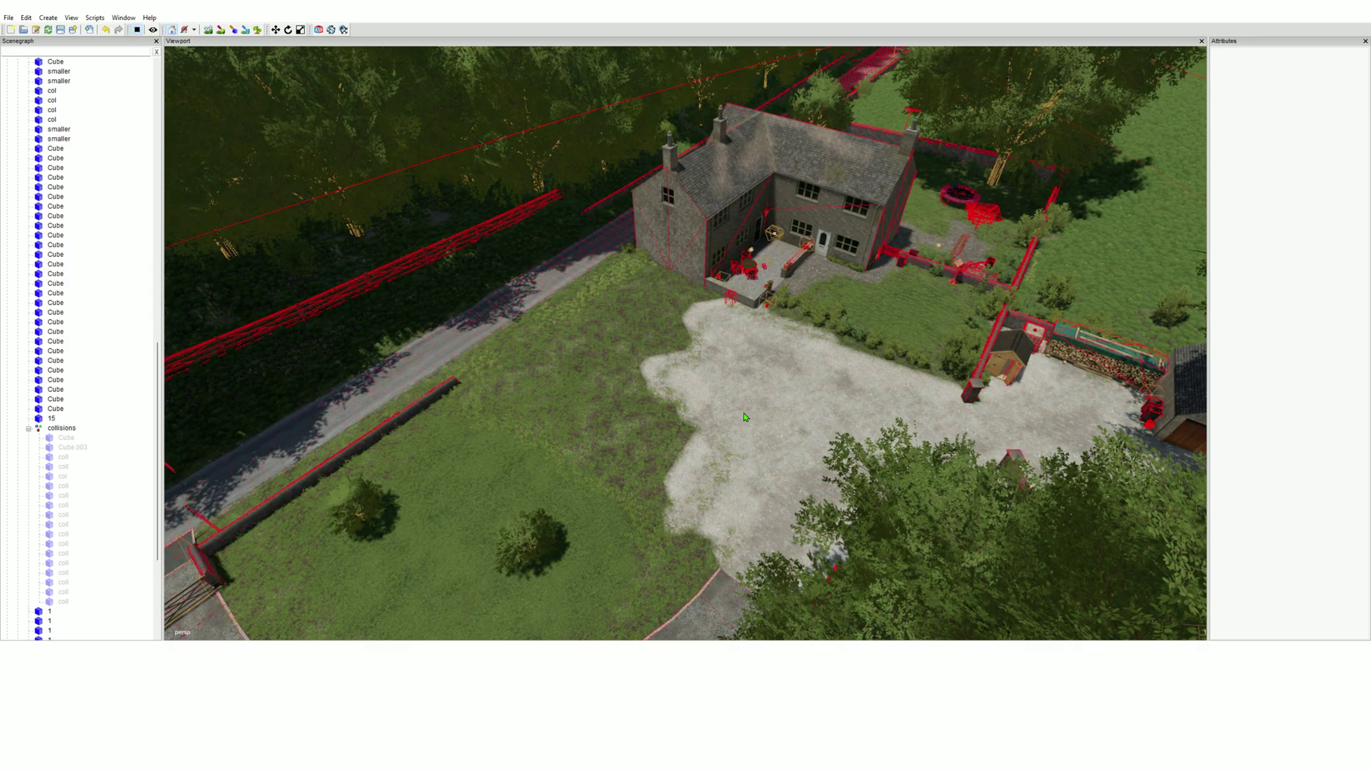
scroll(714, 365, "up", 4)
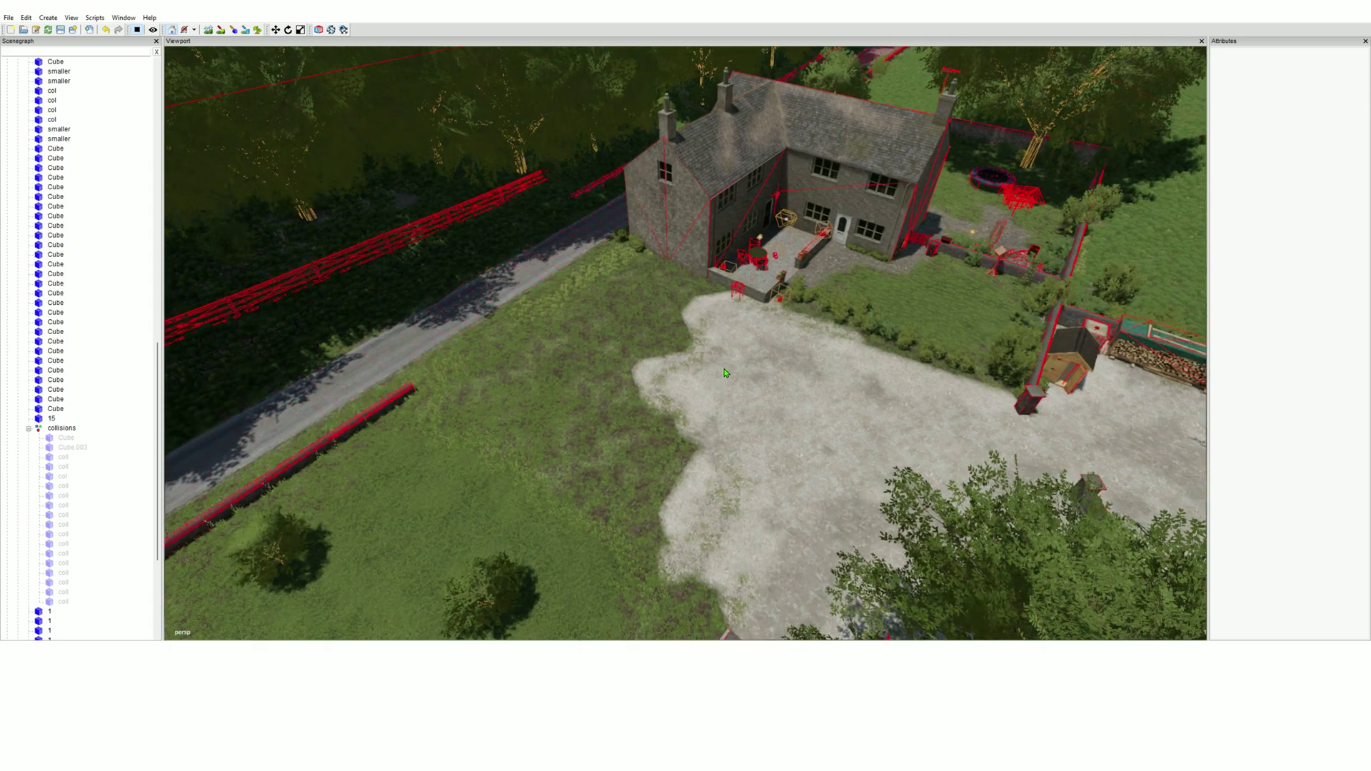
scroll(725, 369, "up", 3)
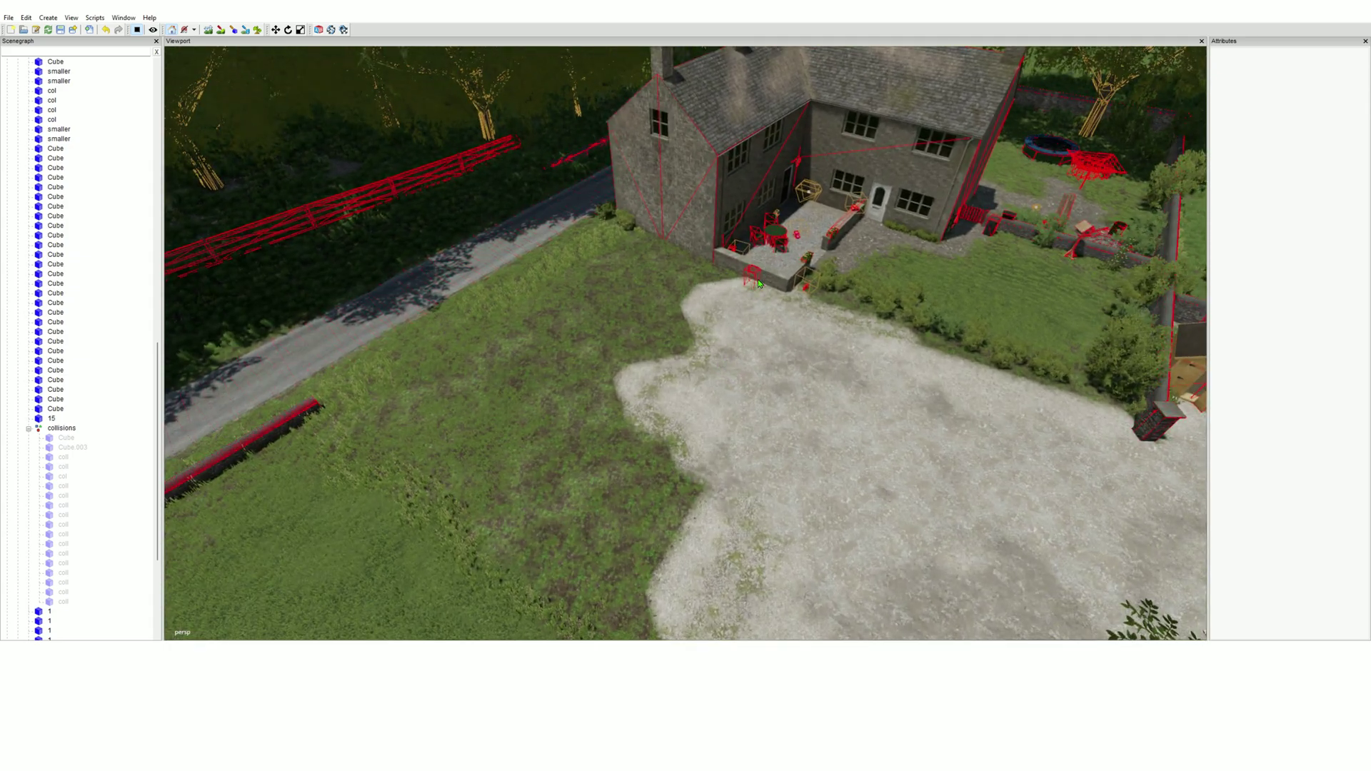
Collapse the collisionculling and gameplay groups and highlight the gameplay group to check its remaining shapes
left_click_drag(157, 353, 165, 69)
left_click(18, 168)
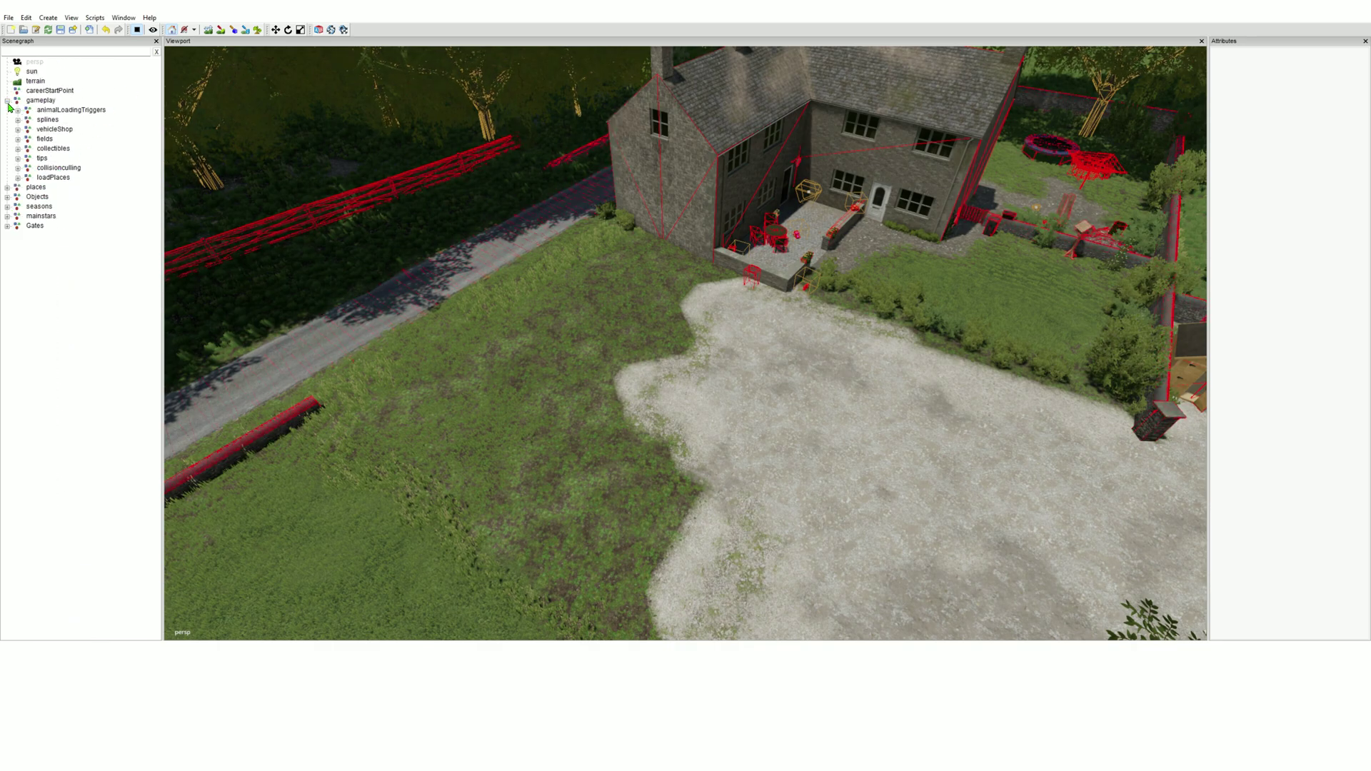
left_click(7, 102)
left_click(52, 103)
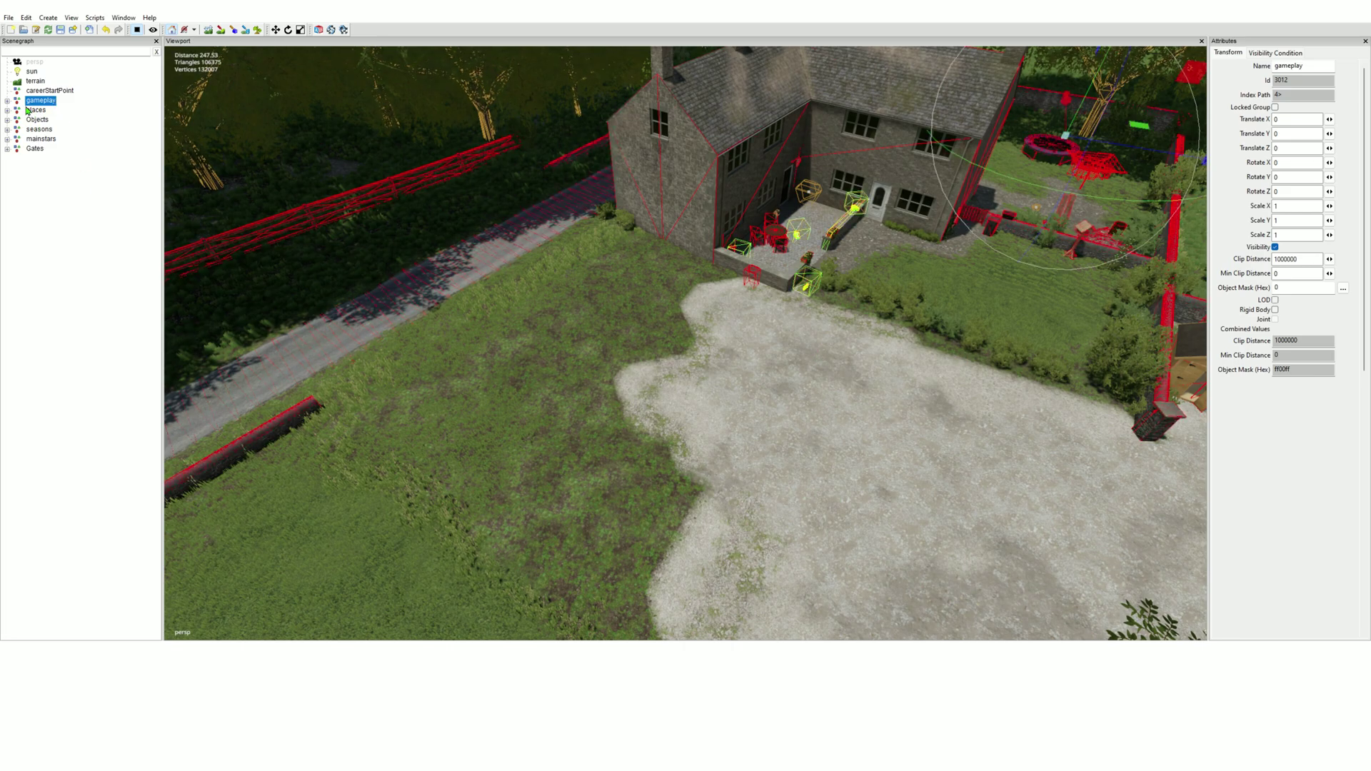
Recheck the coll shapes in the nested collisions group of gameplay's collisionculling, and collapse these groups again
left_click(7, 101)
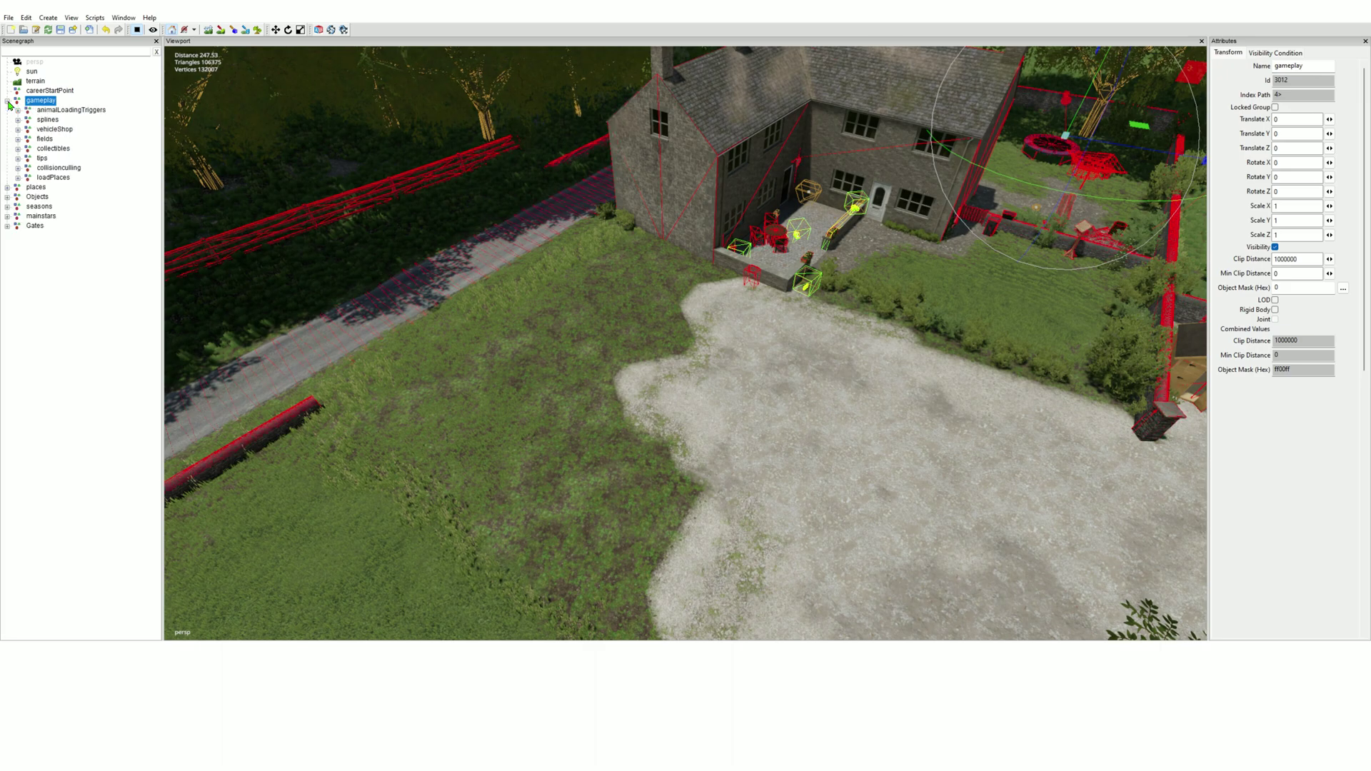
left_click(57, 168)
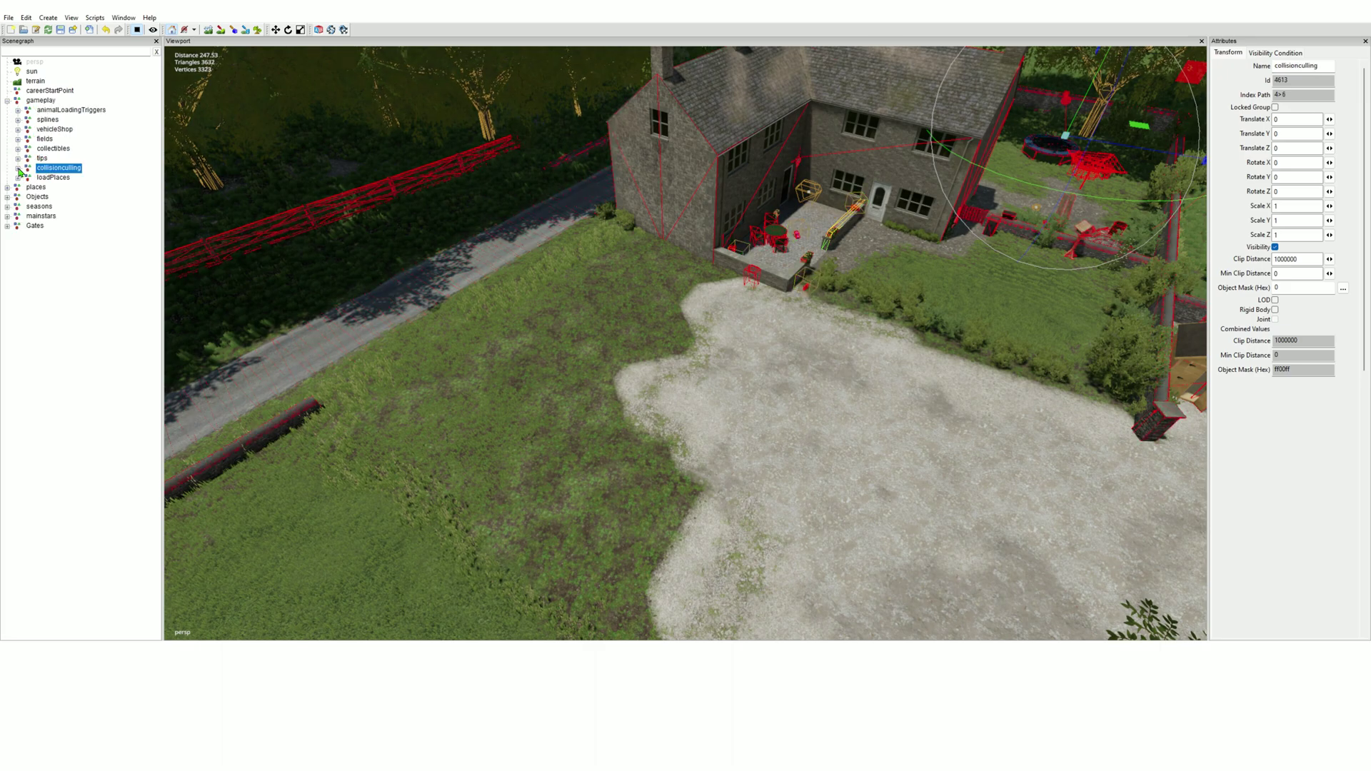
left_click(19, 169)
left_click_drag(157, 202, 166, 486)
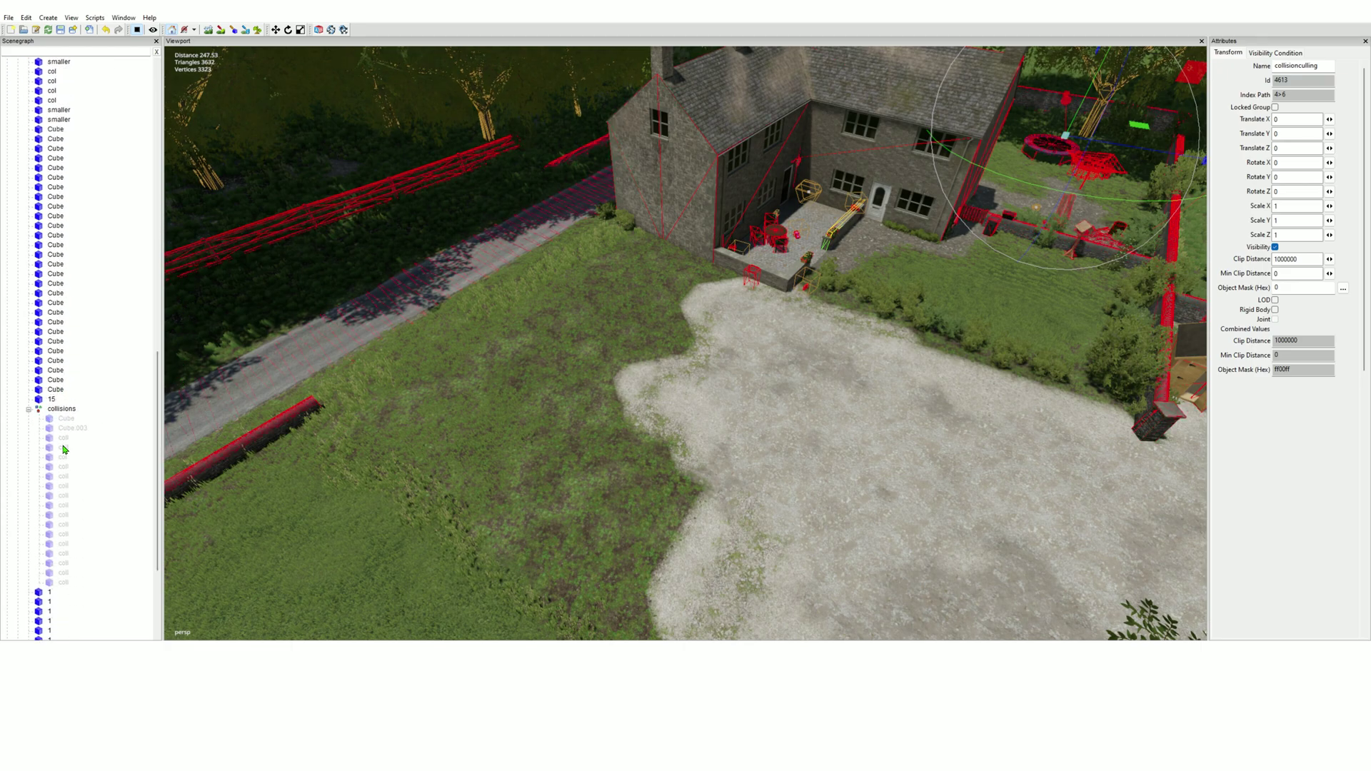
left_click(64, 583)
left_click(67, 572)
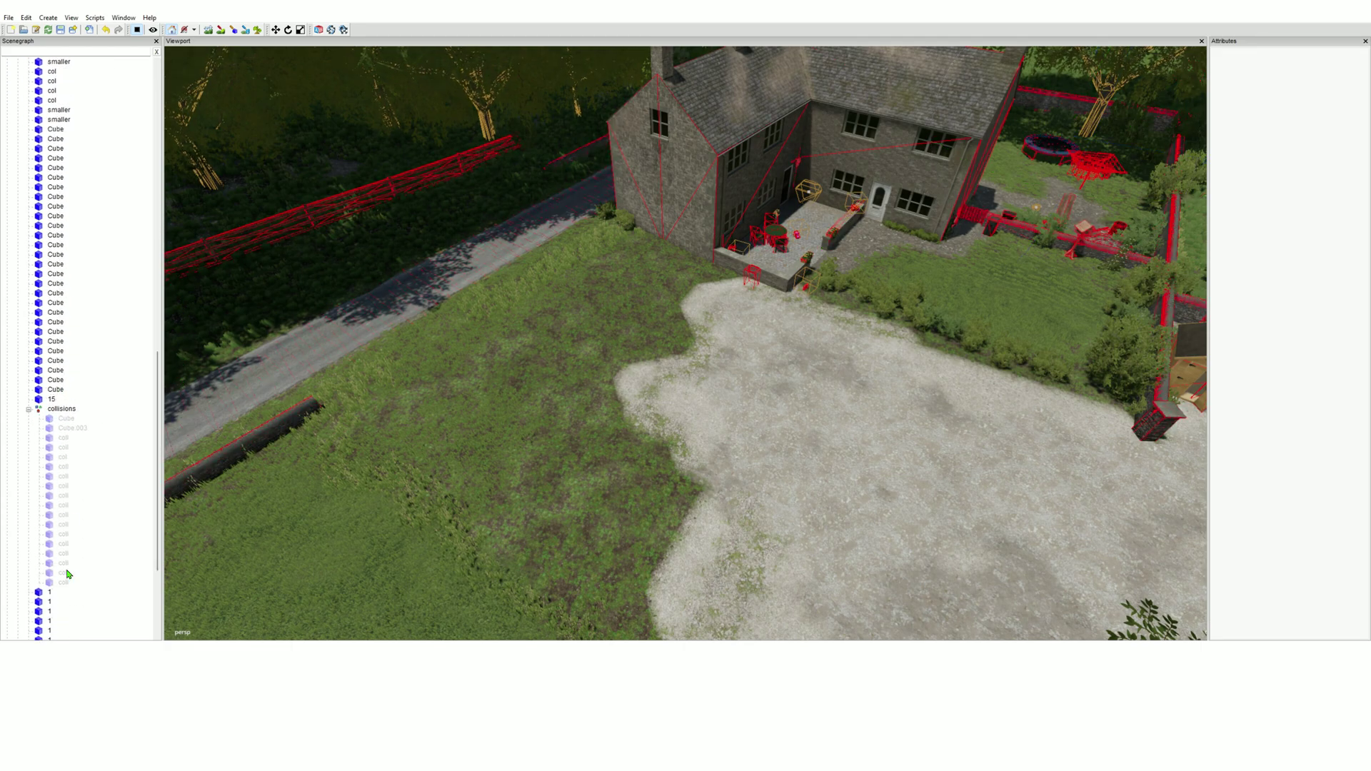
left_click(28, 409)
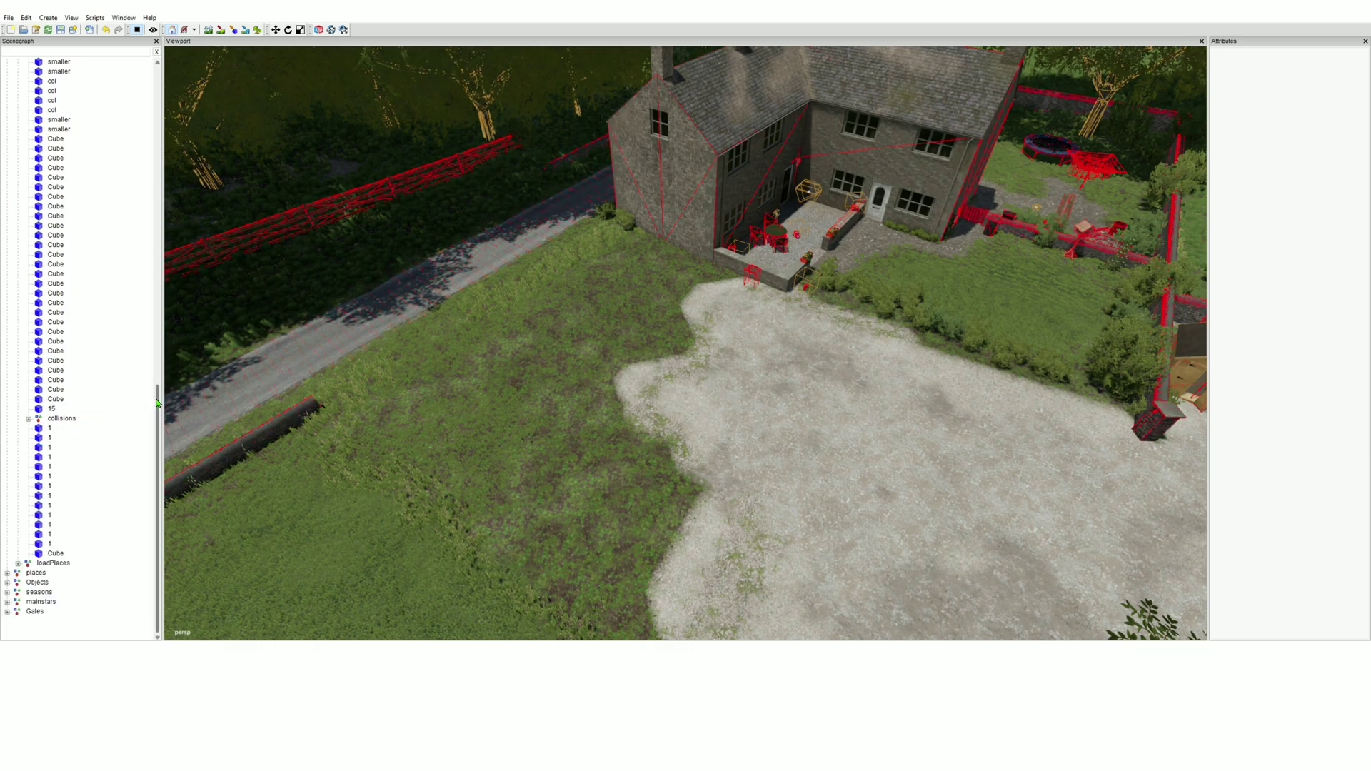
left_click_drag(156, 415, 141, 74)
left_click(18, 167)
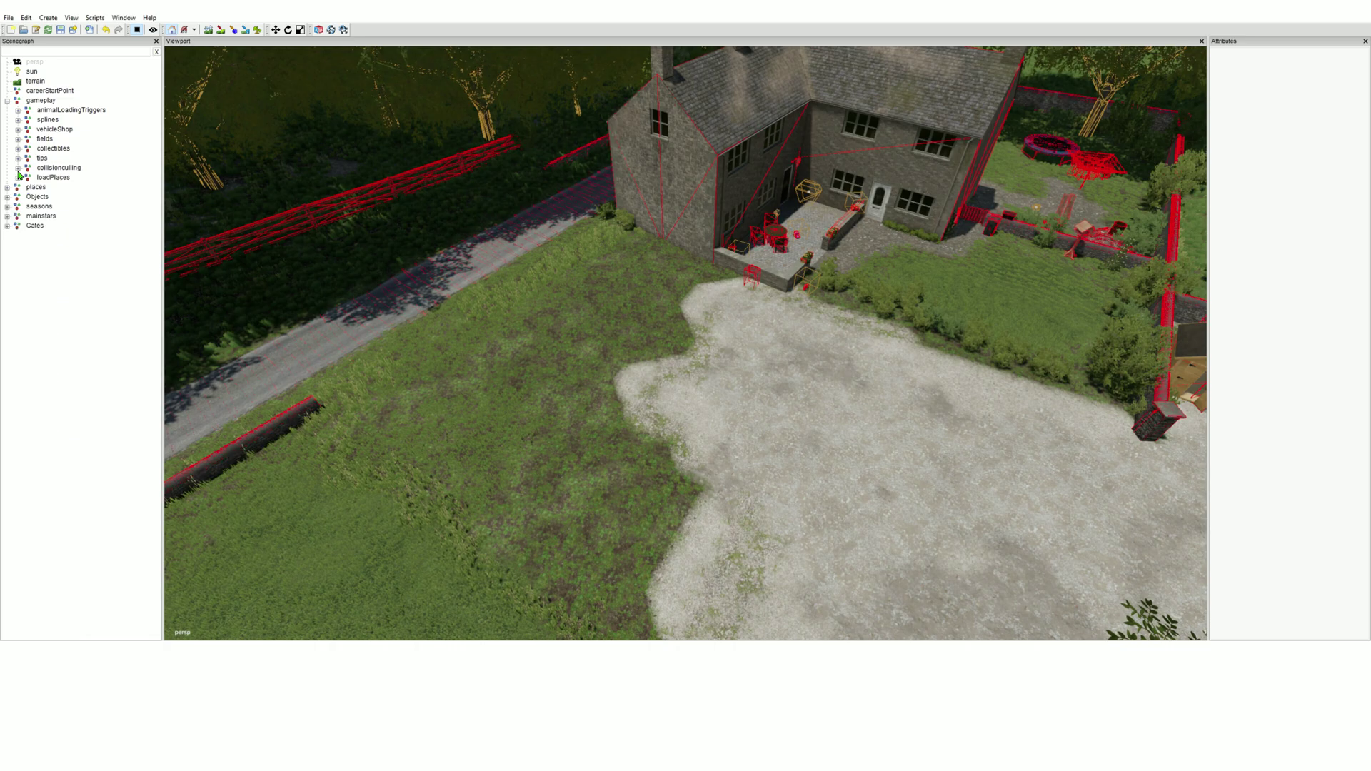
left_click(7, 101)
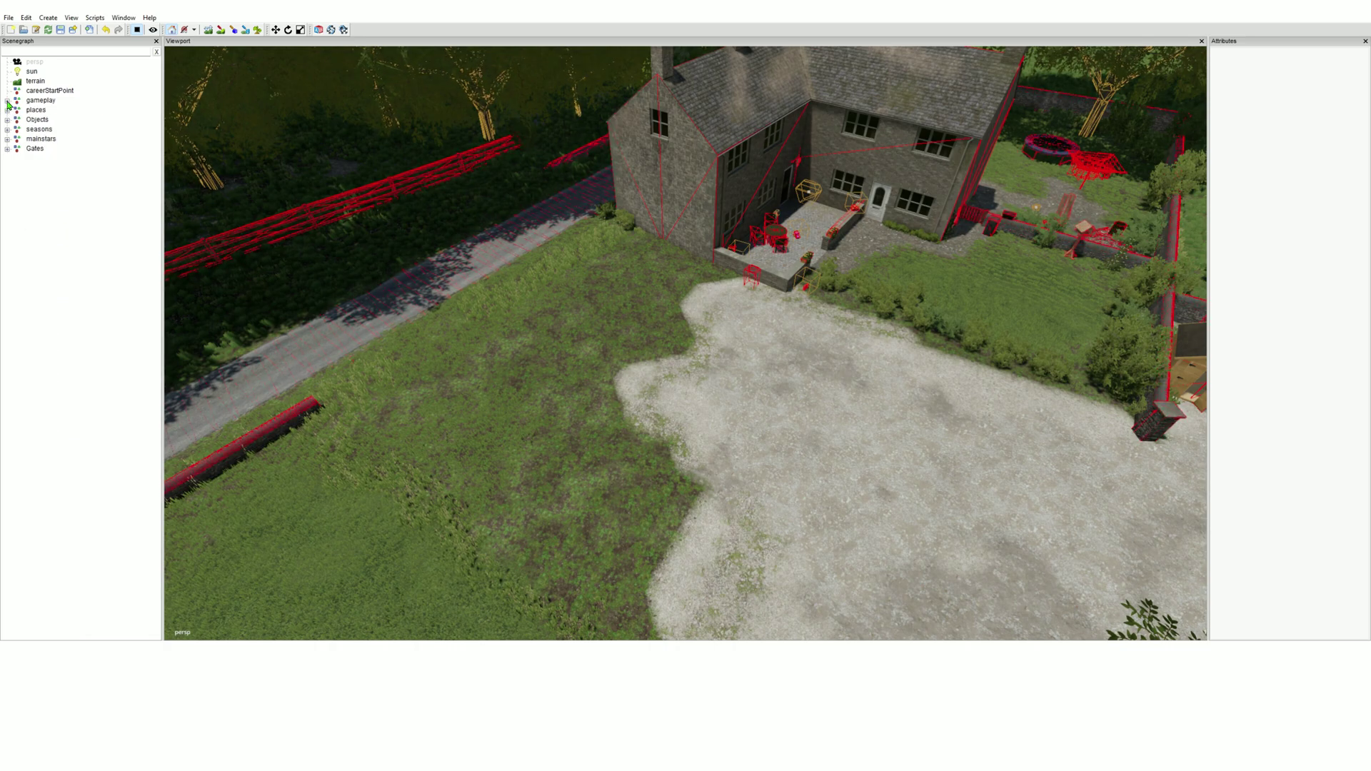
Stop the physics simulation and highlight the Clutter, Mymodels, Othermodels, Foliage and interiorobjects groups inside Objects to trace the leftover shape by the patio
left_click(41, 123)
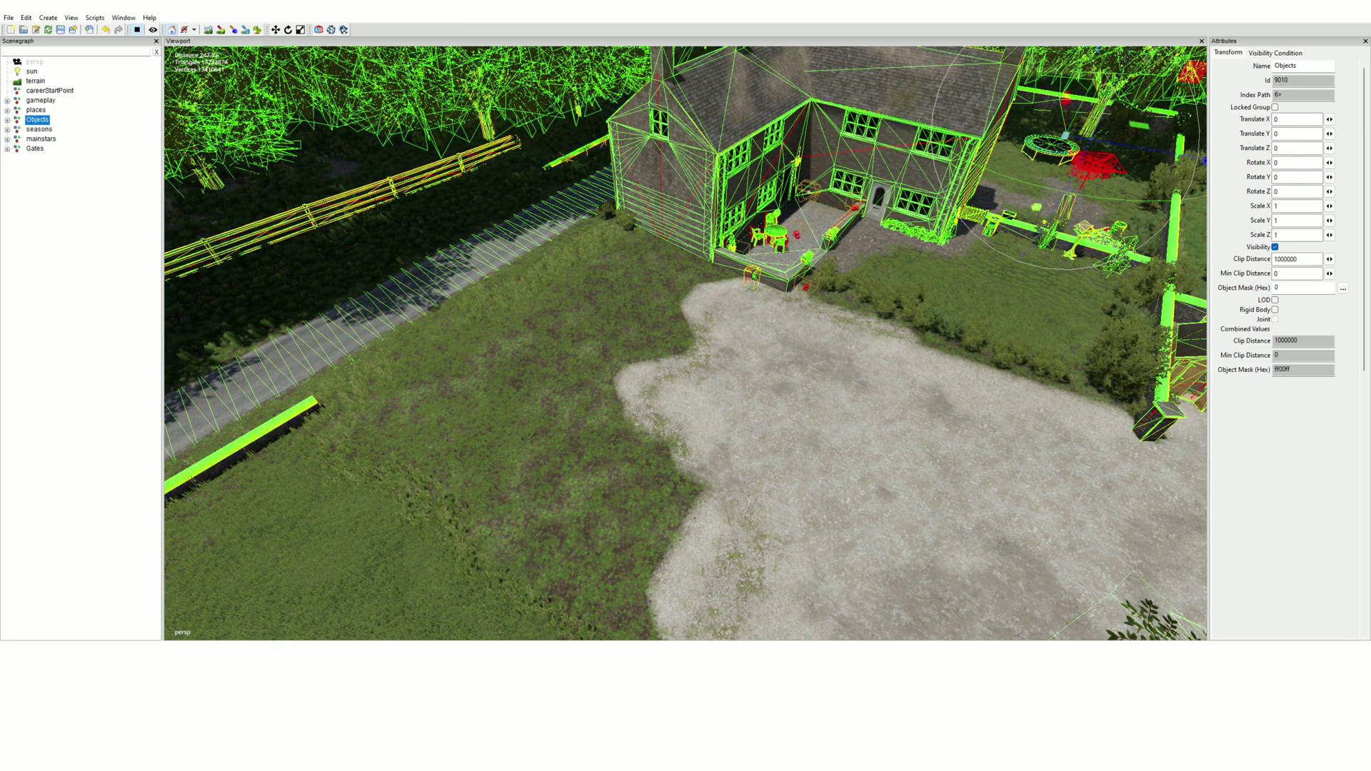
left_click(138, 30)
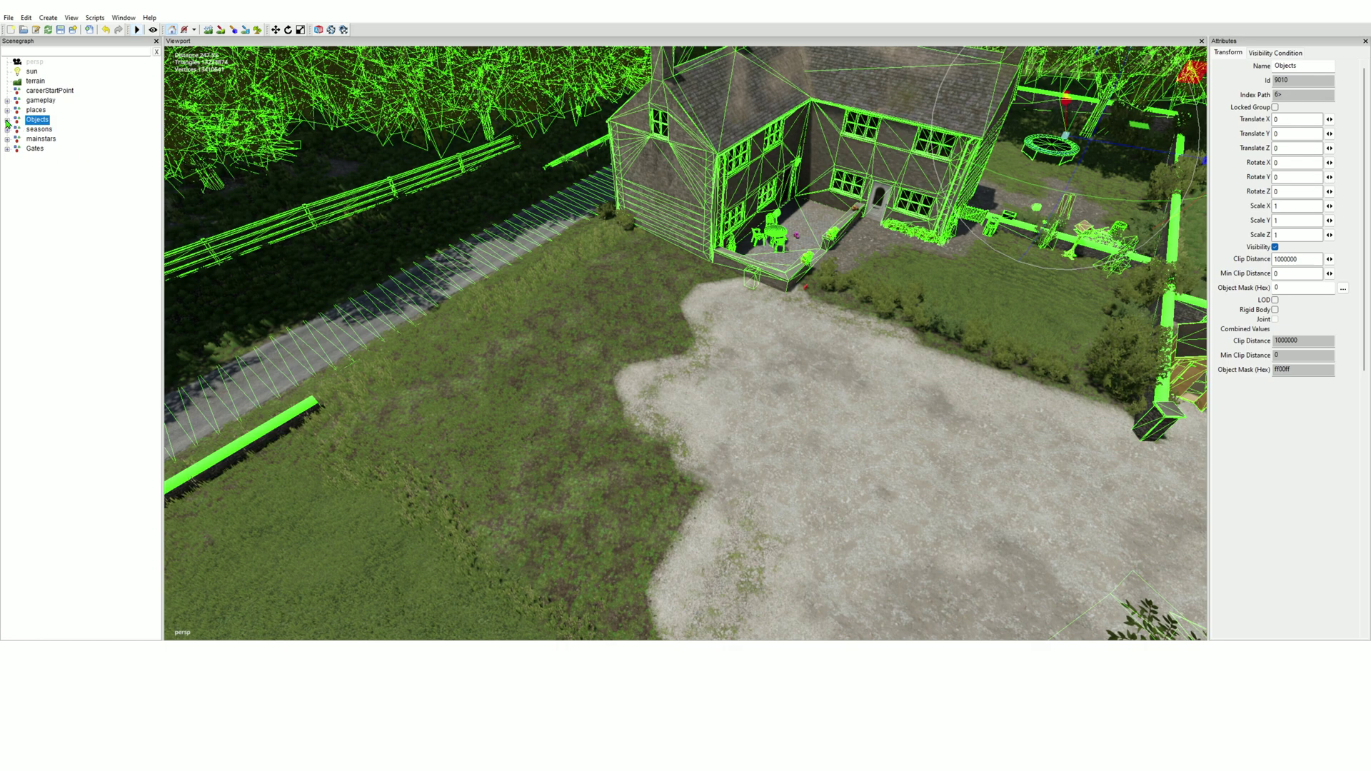
double_click(37, 120)
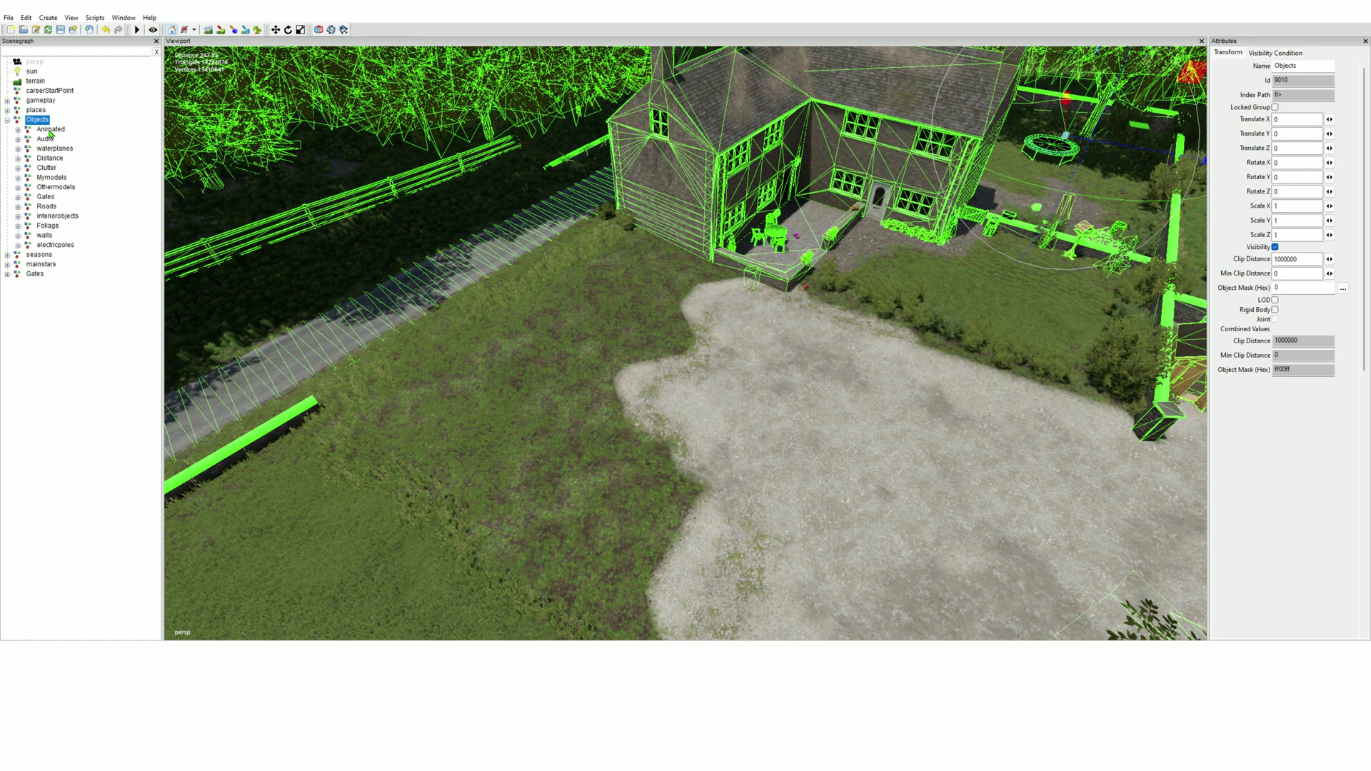
left_click(47, 169)
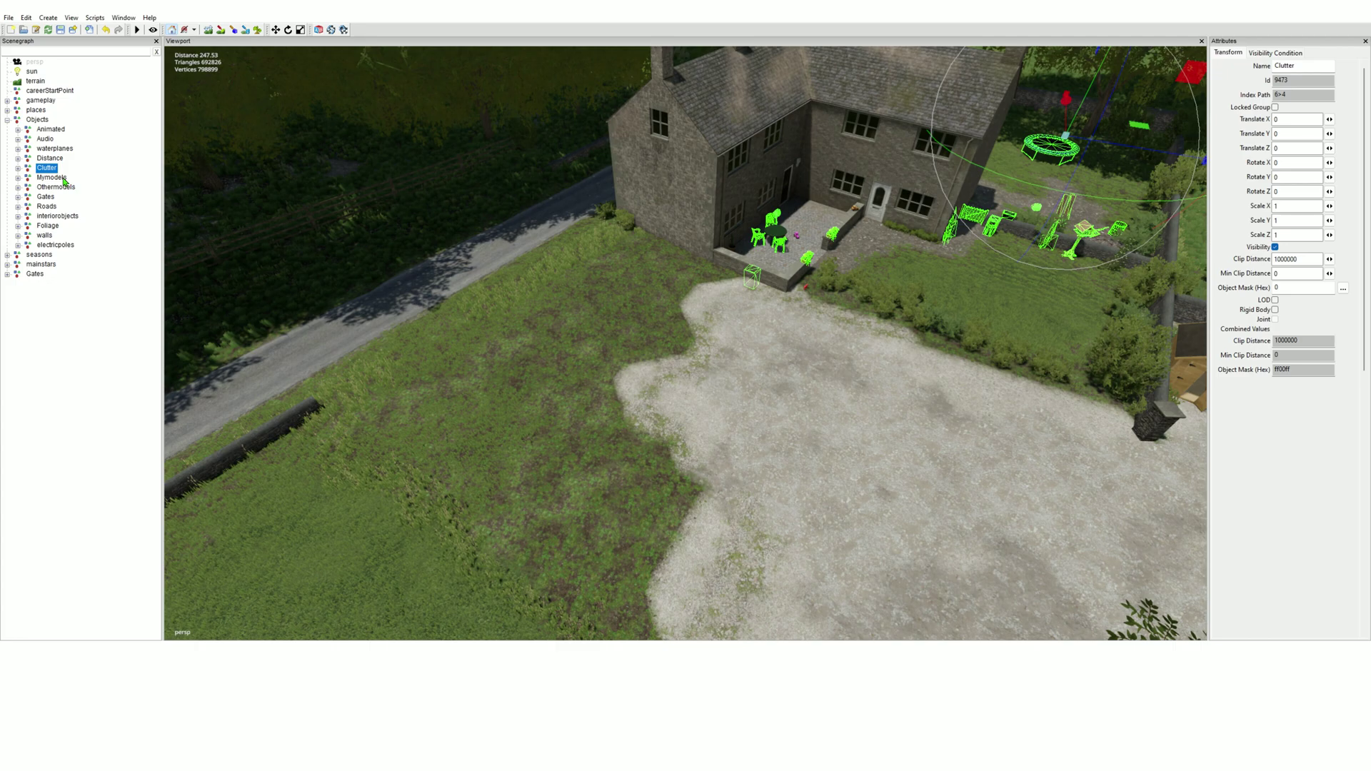
left_click(60, 179)
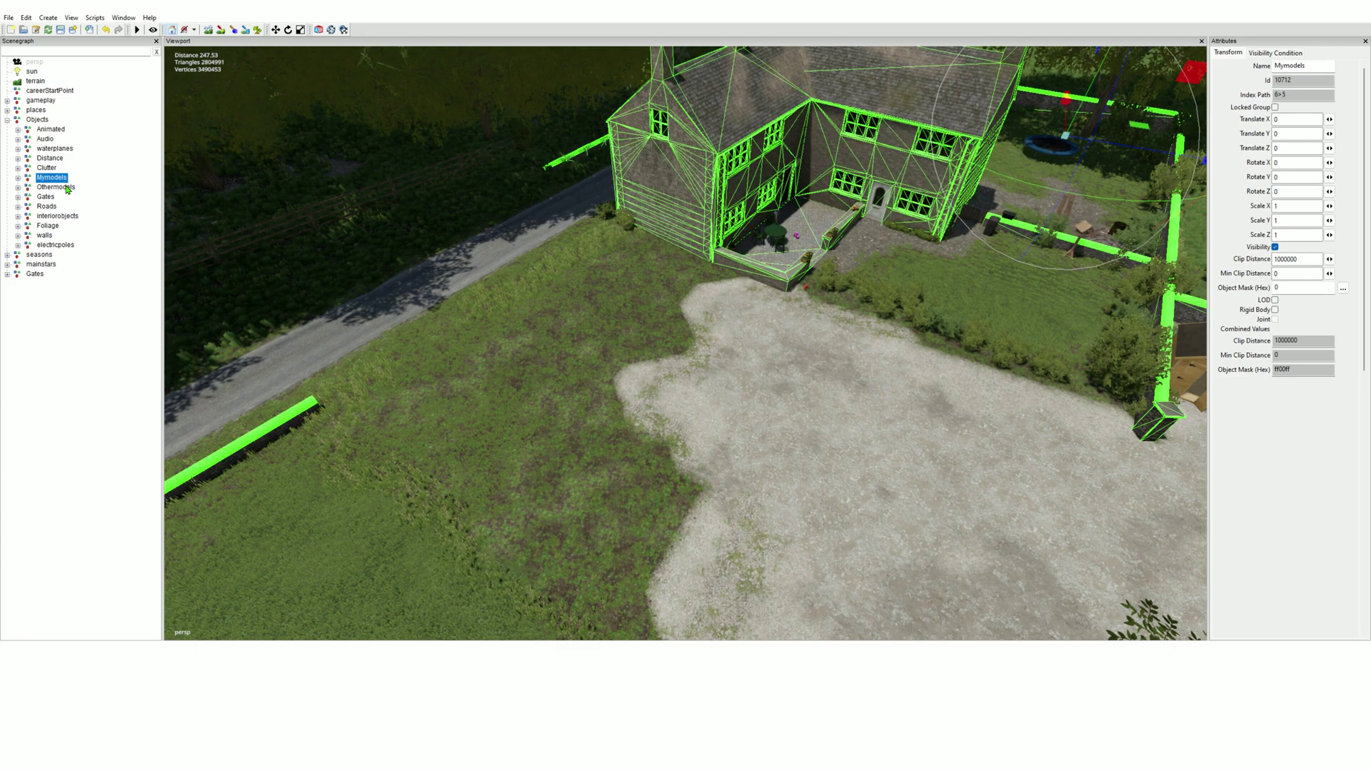
left_click(67, 188)
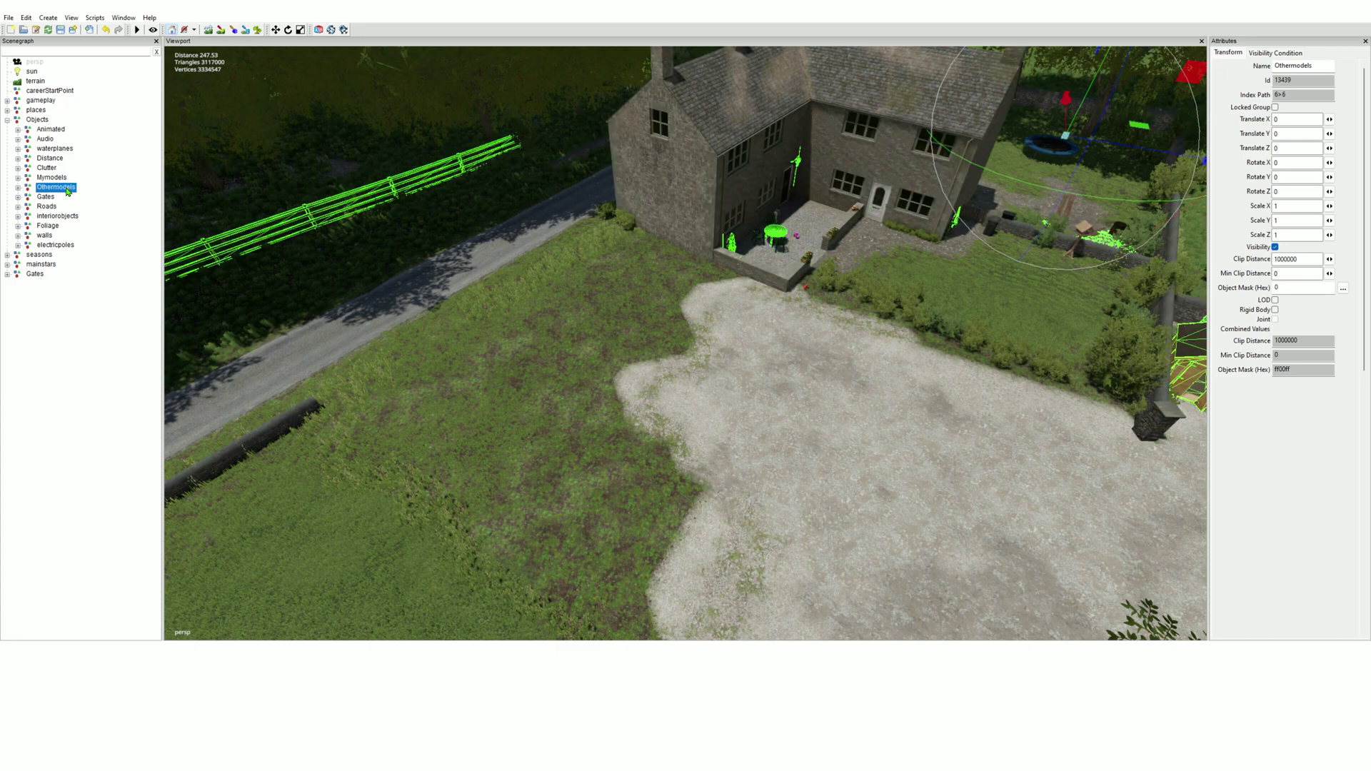
left_click(52, 227)
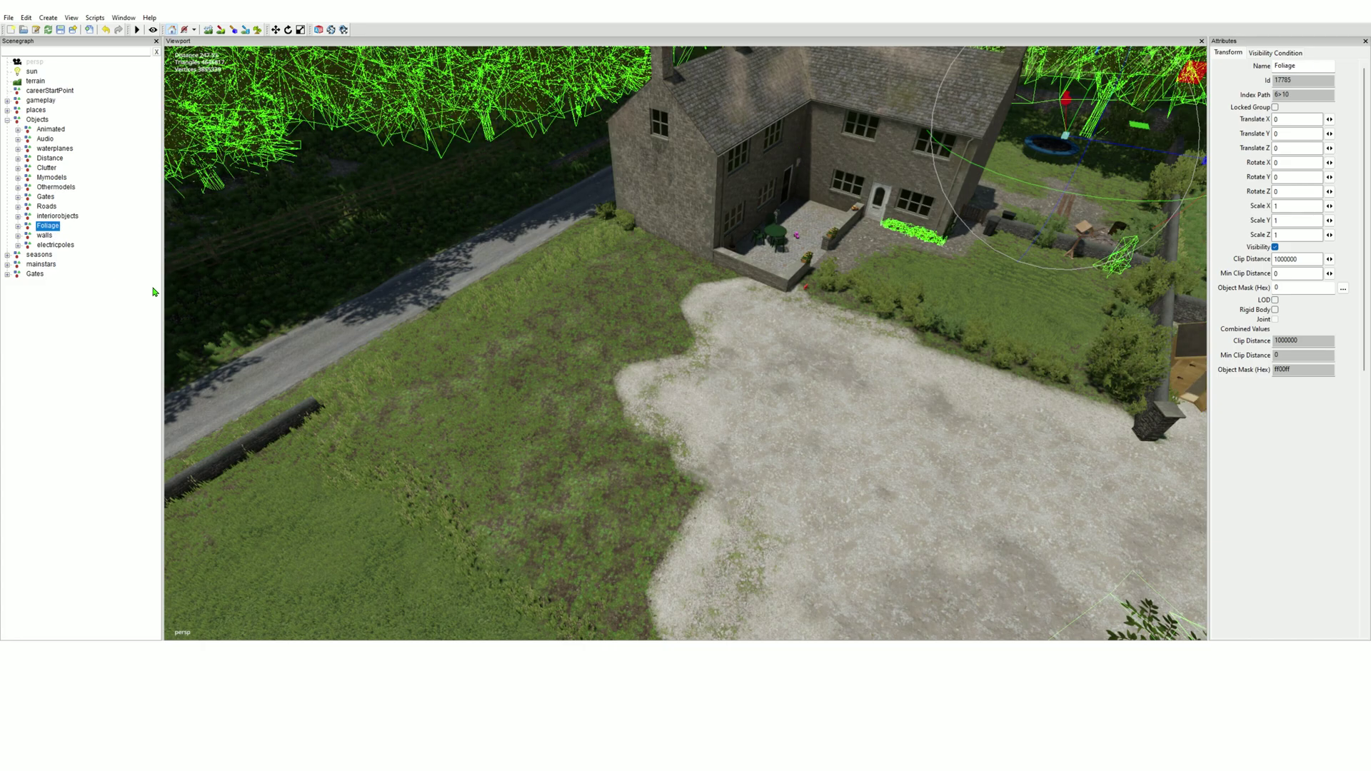
left_click(66, 217)
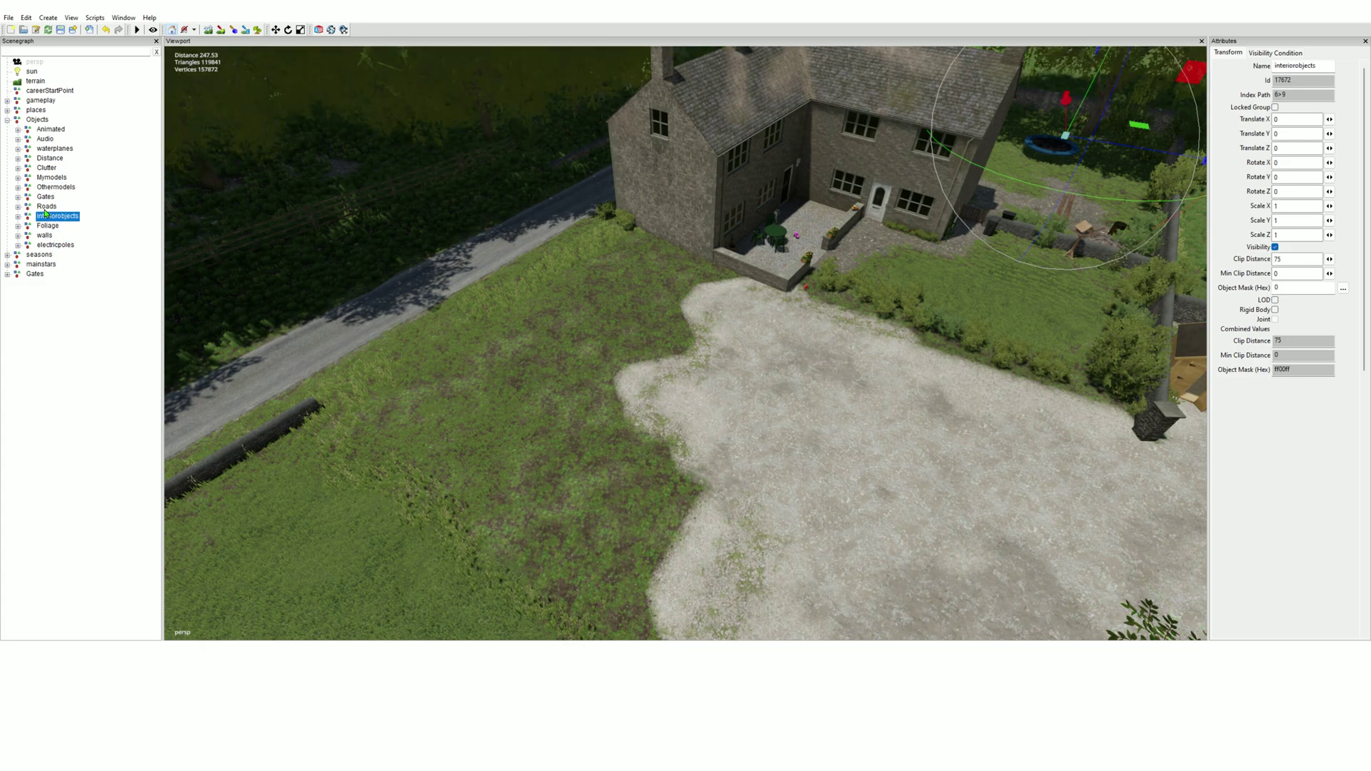
Expand the Clutter group and check its entries from the first shrubLong9m to cauliflower, and from the first Bin to wallsep
left_click(49, 170)
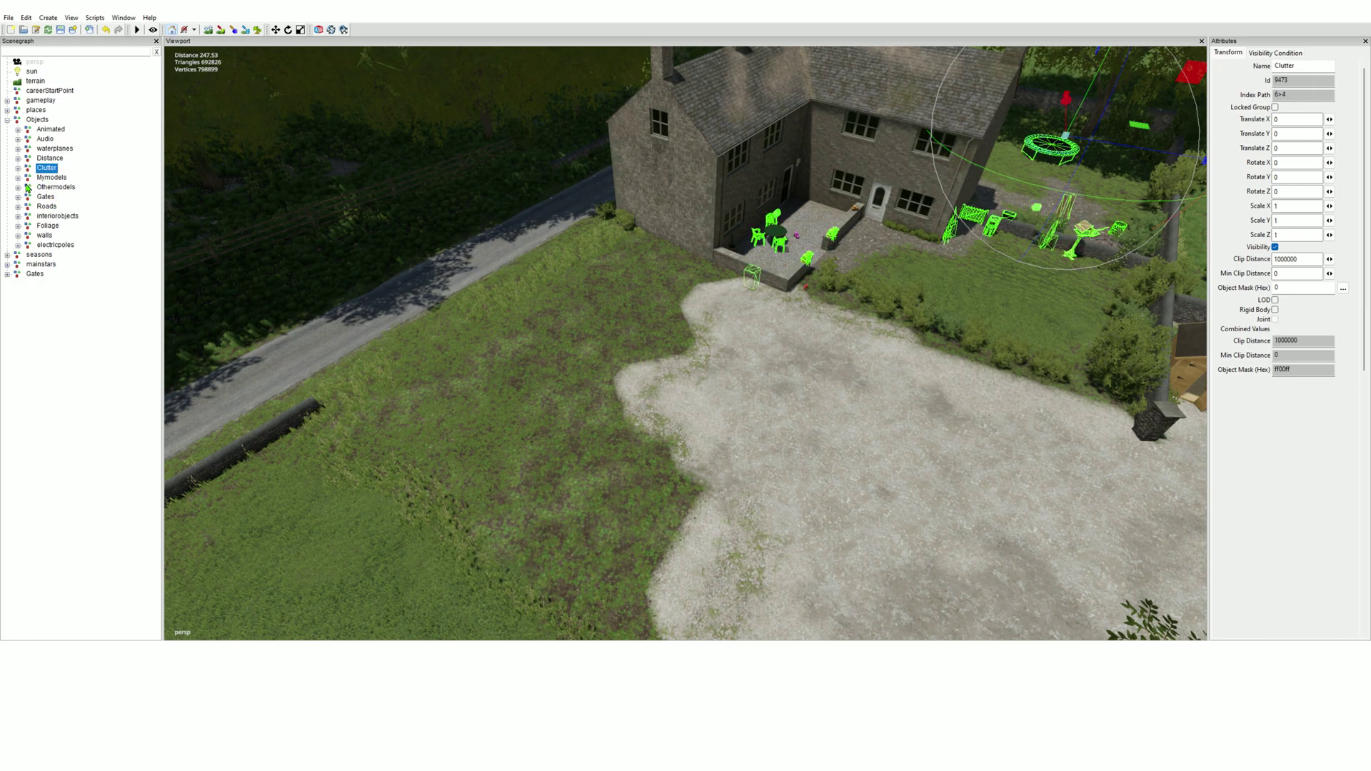
left_click(19, 169)
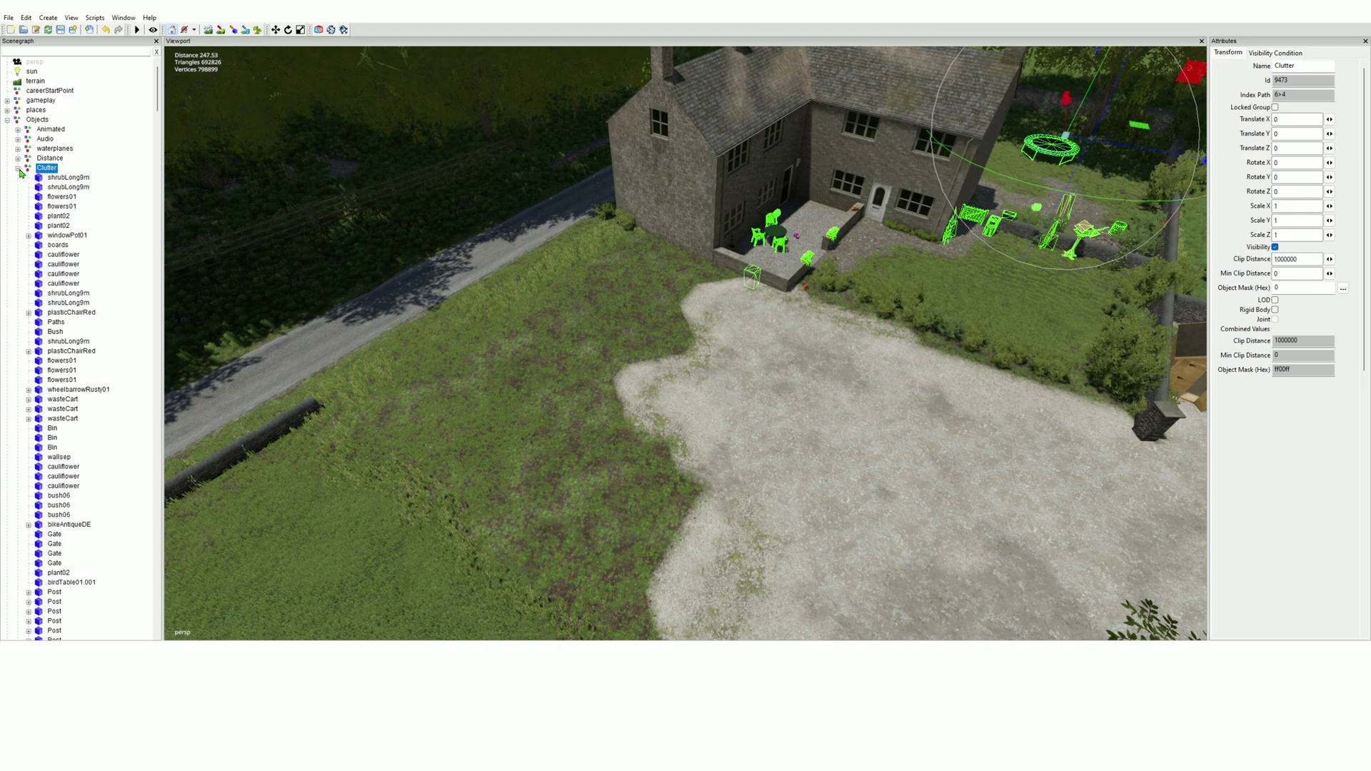
left_click(73, 177)
left_click(70, 178)
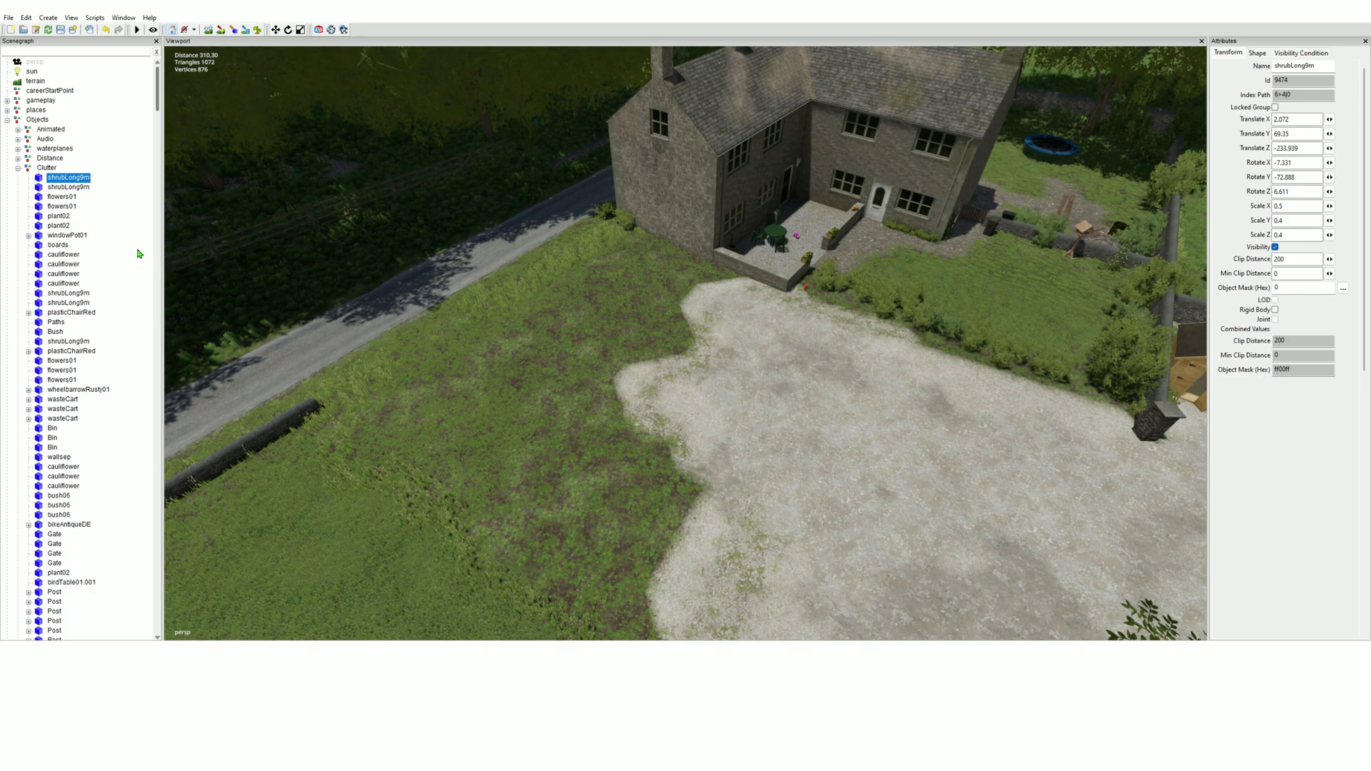
key("Down")
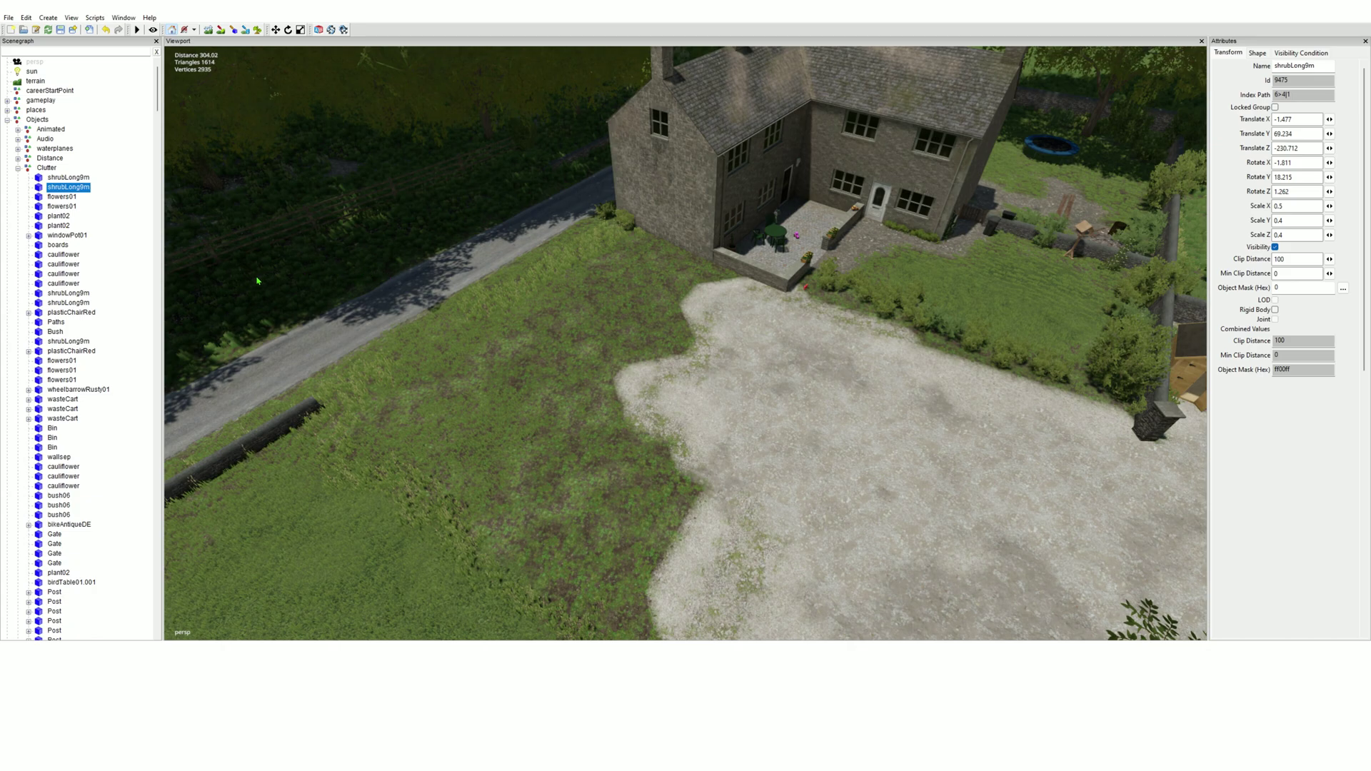
key("Down")
key("Down")
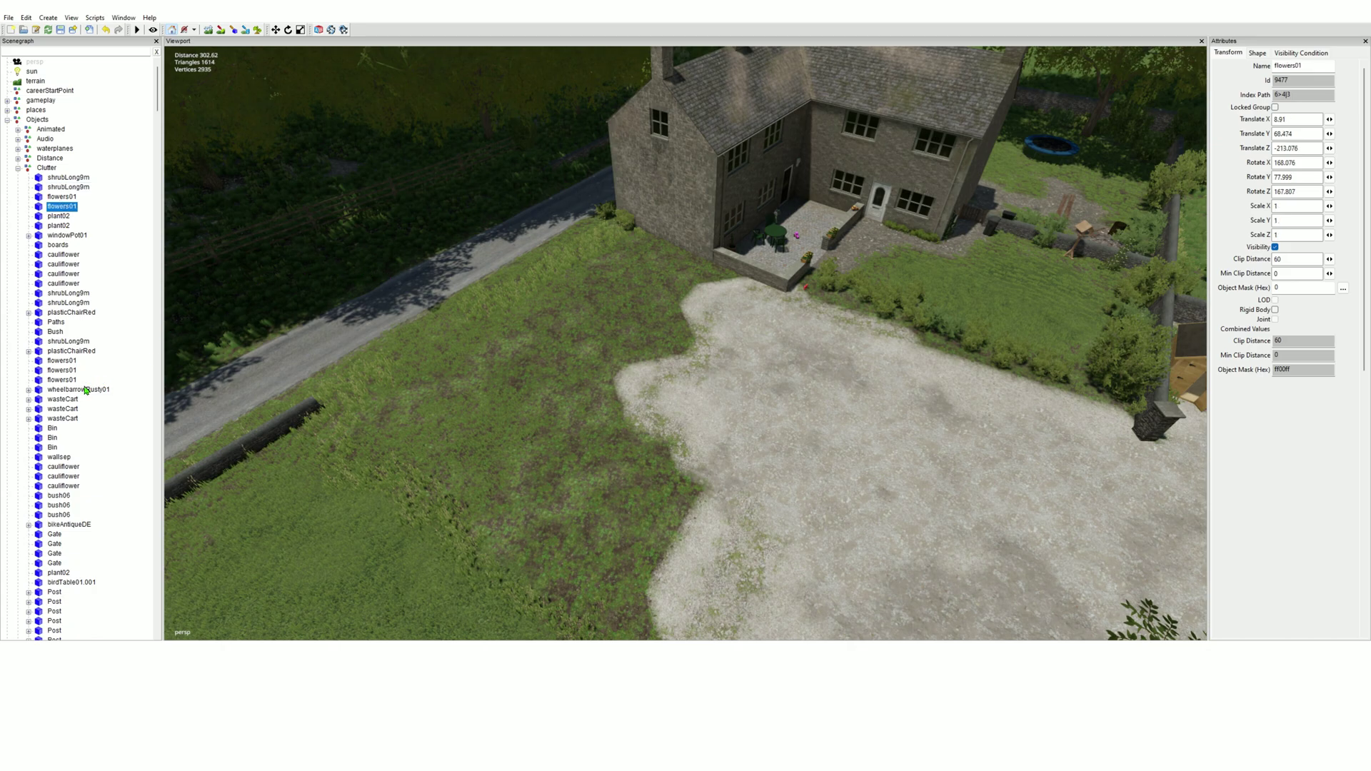
key("Down")
key("Down")
key("Down")
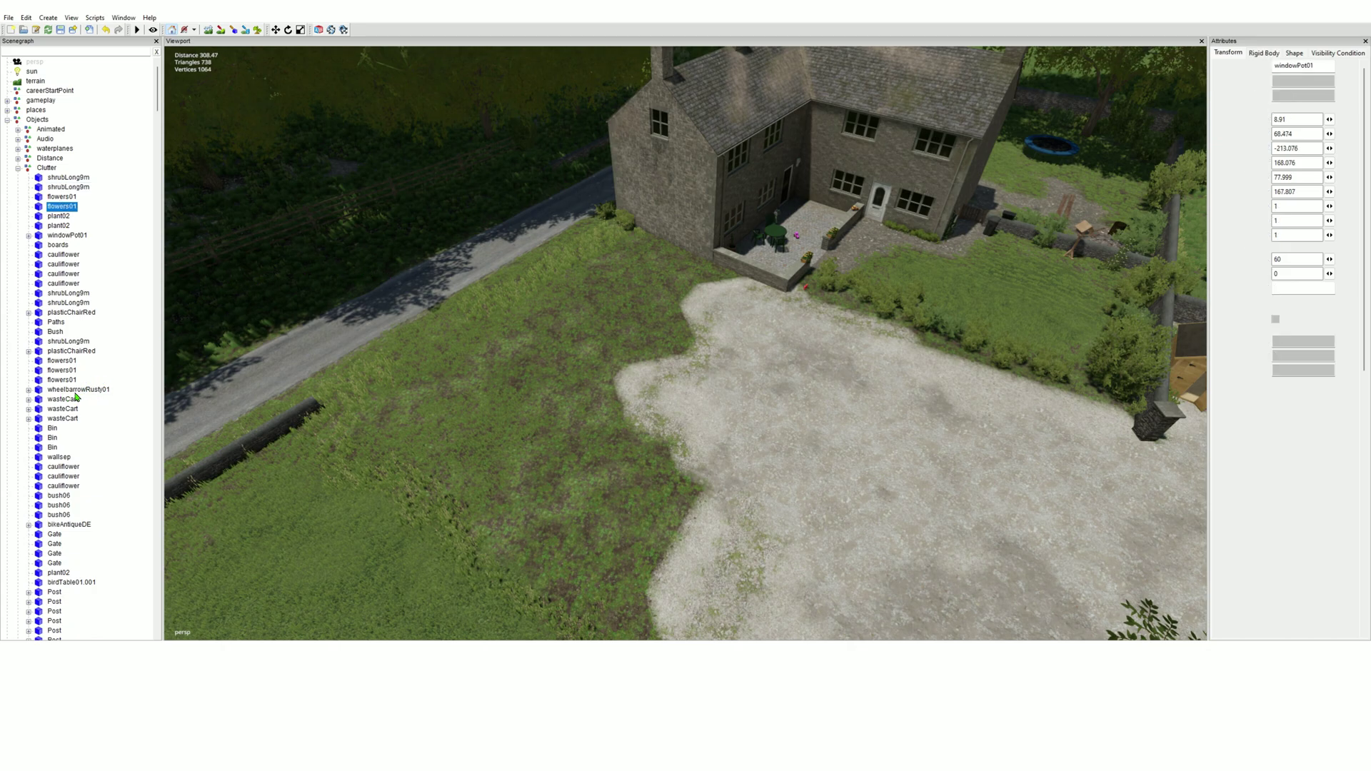
key("Down")
key("Down")
key("Down")
left_click(53, 430)
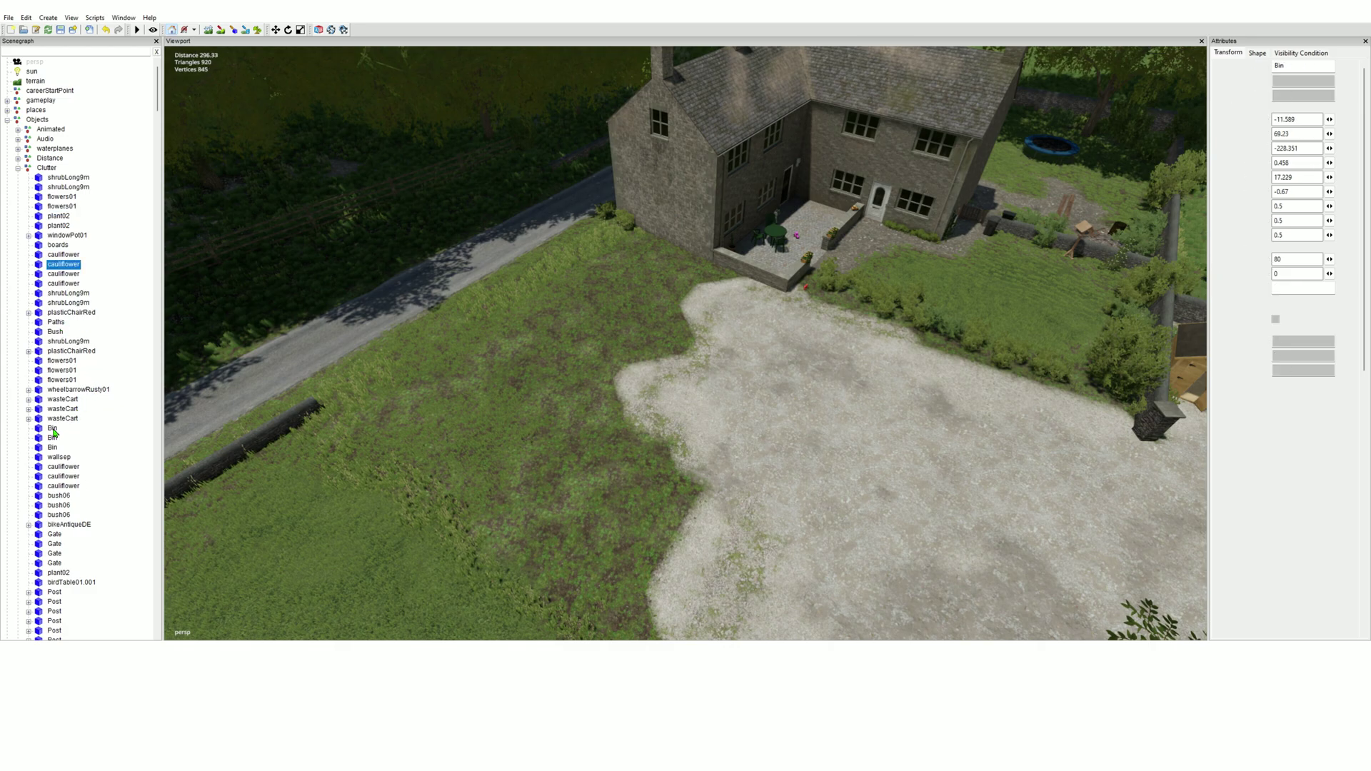
key("Down")
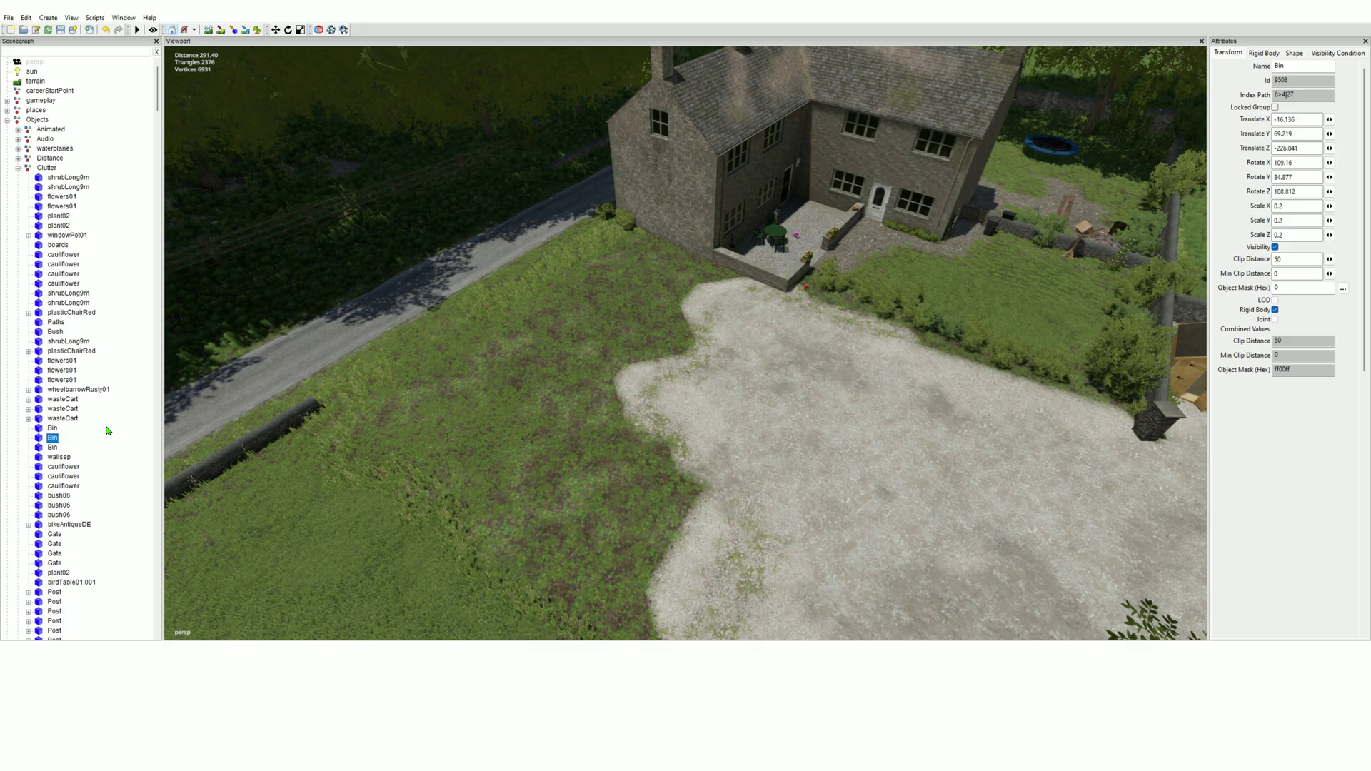
key("Down")
key("Down")
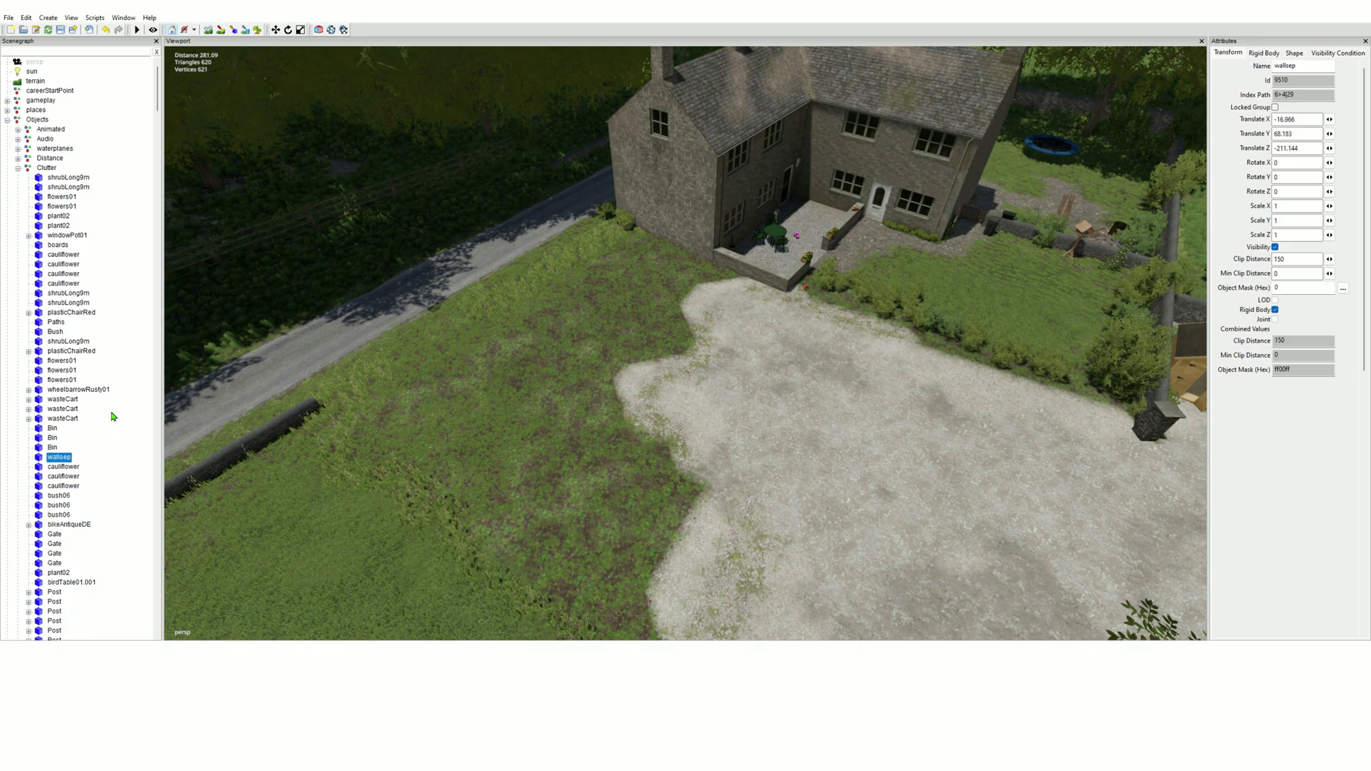
Look further down the Clutter group for the leftover shape by the patio, comparing the wasteCart, trampoline and Bin entries
scroll(92, 457, "down", 1)
scroll(93, 457, "down", 3)
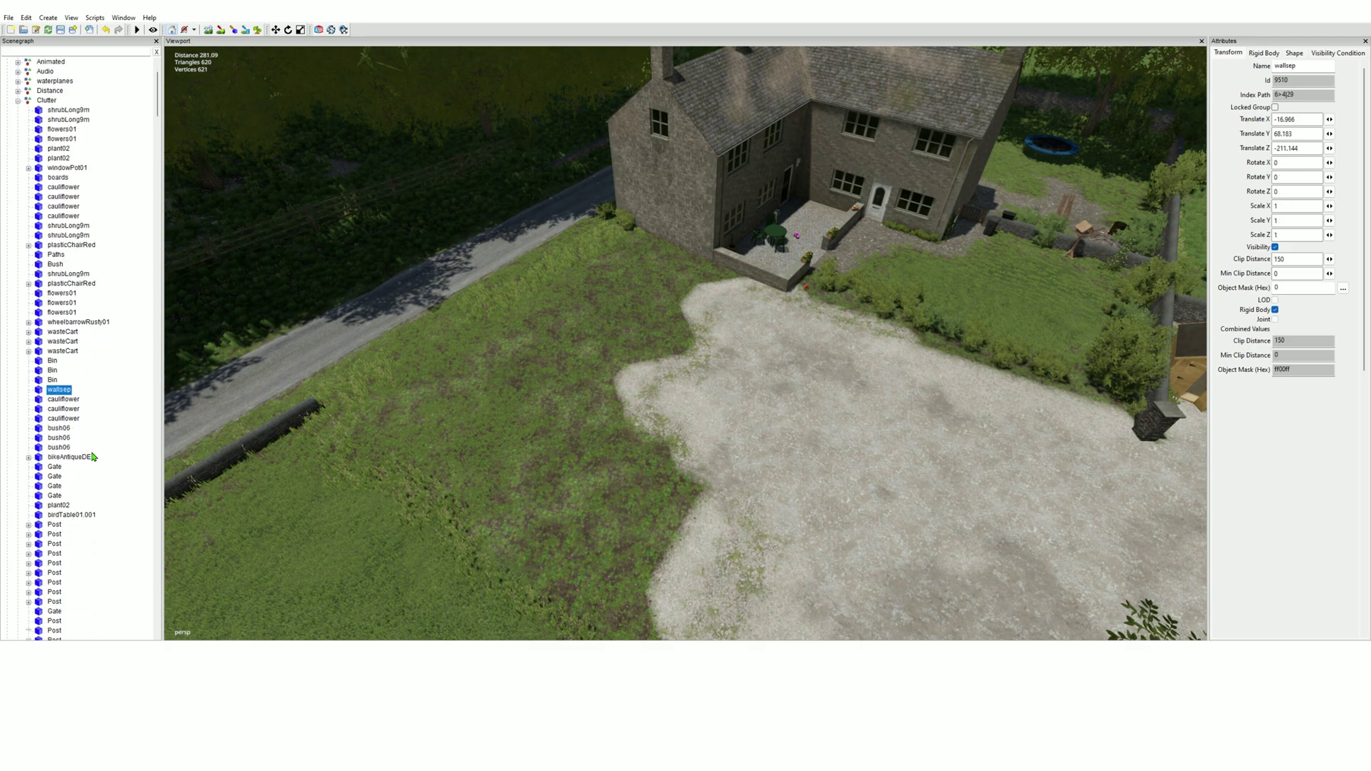
scroll(84, 464, "down", 3)
scroll(84, 464, "down", 1)
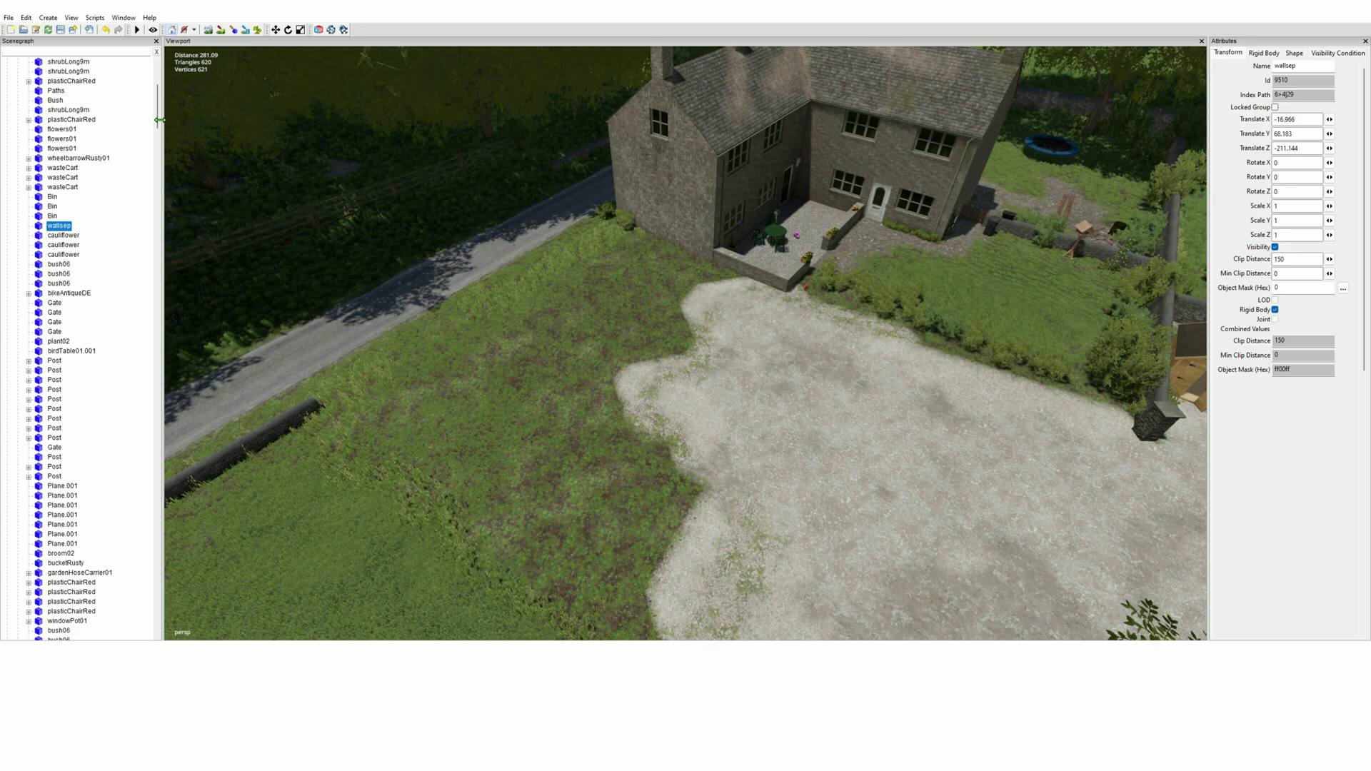
left_click_drag(159, 123, 161, 142)
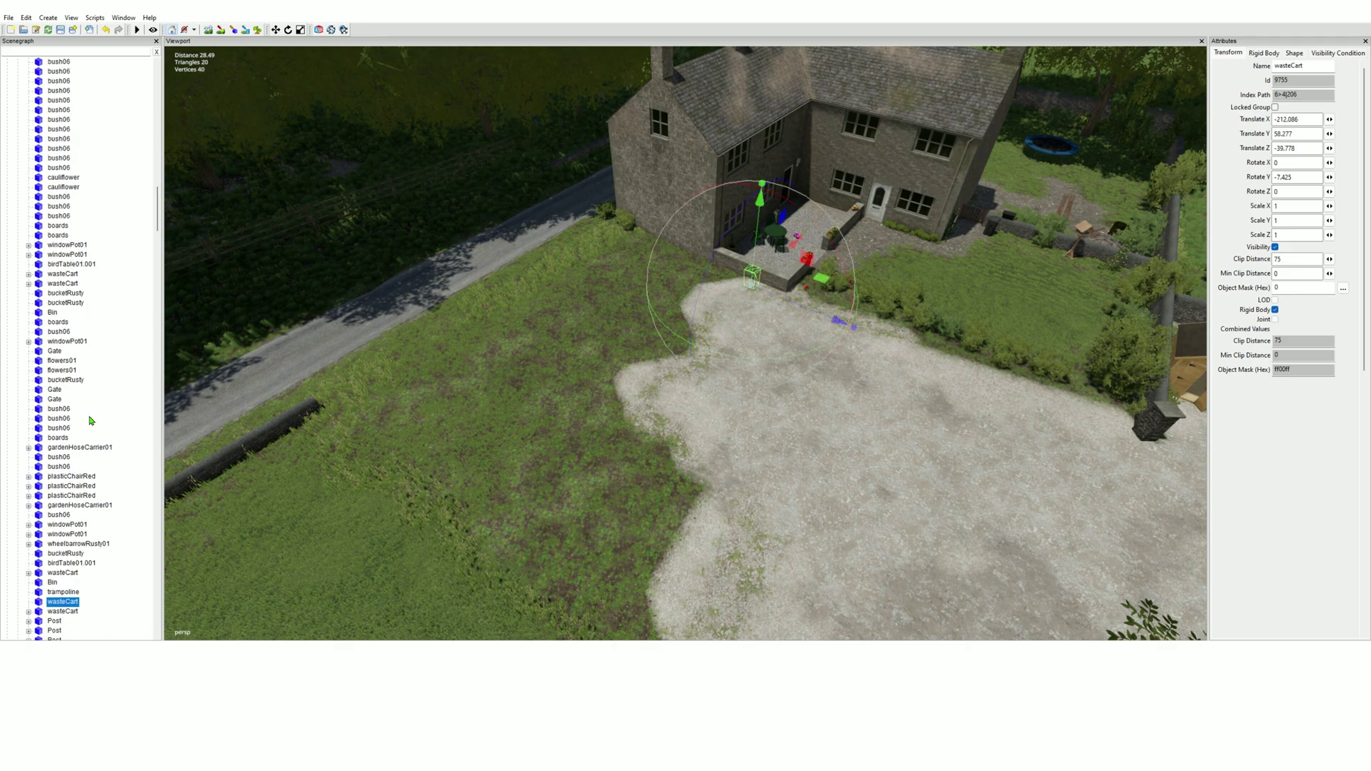
key("Up")
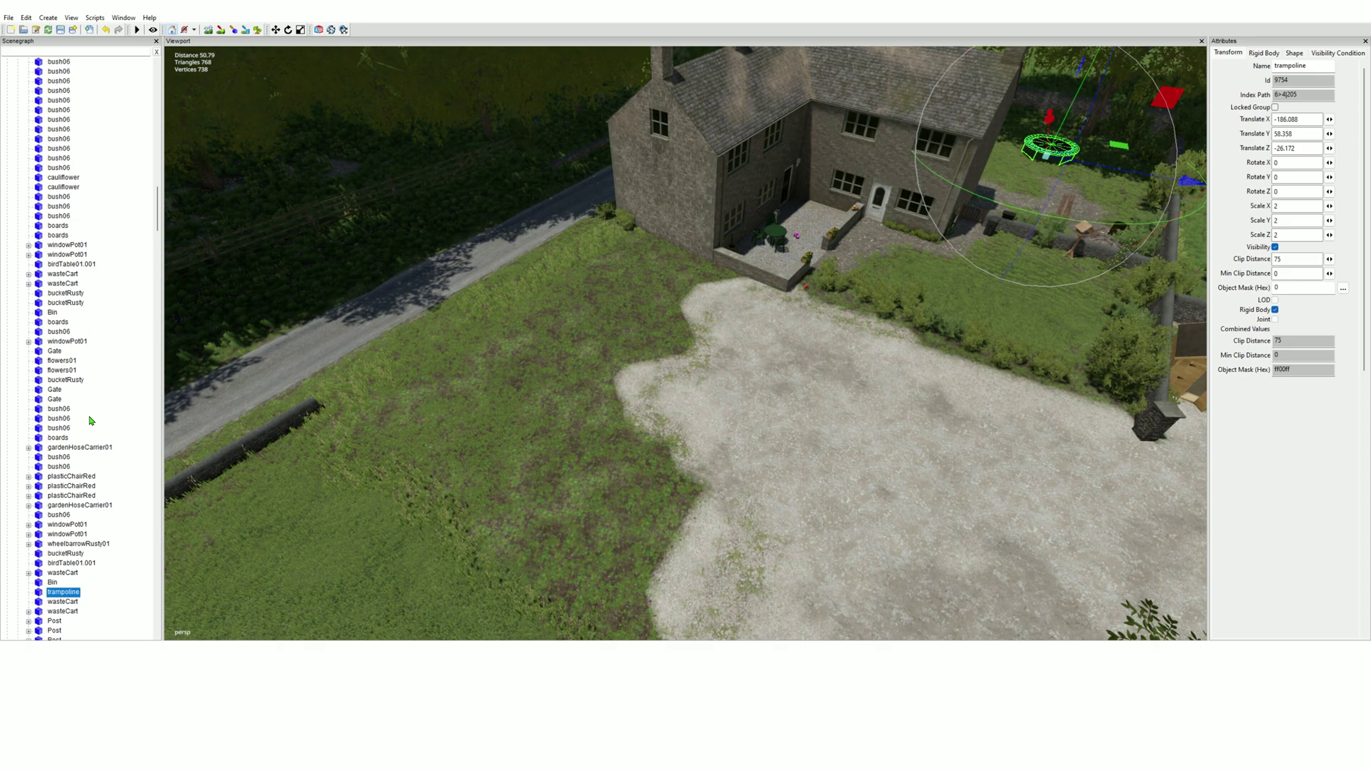
key("Up")
key("Up")
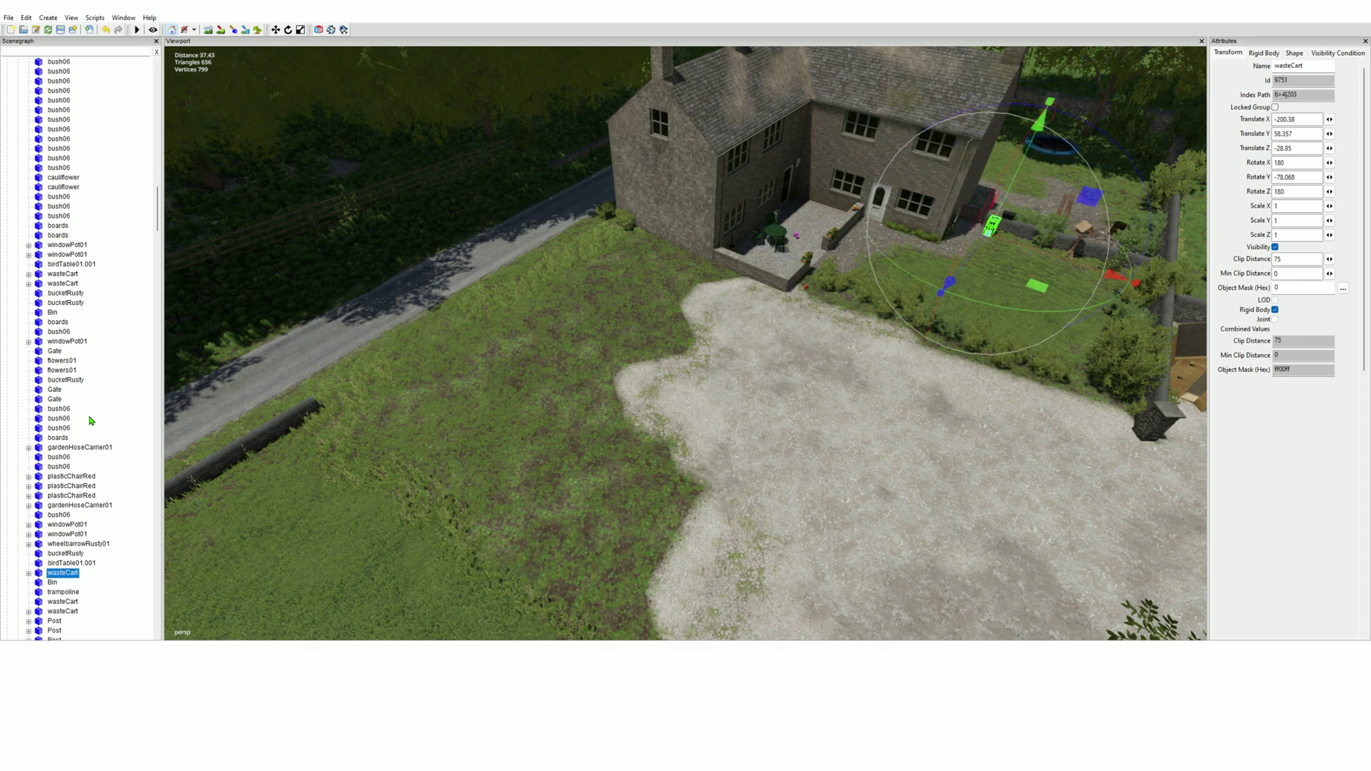
key("Up")
key("Down")
key("Down")
key("Down")
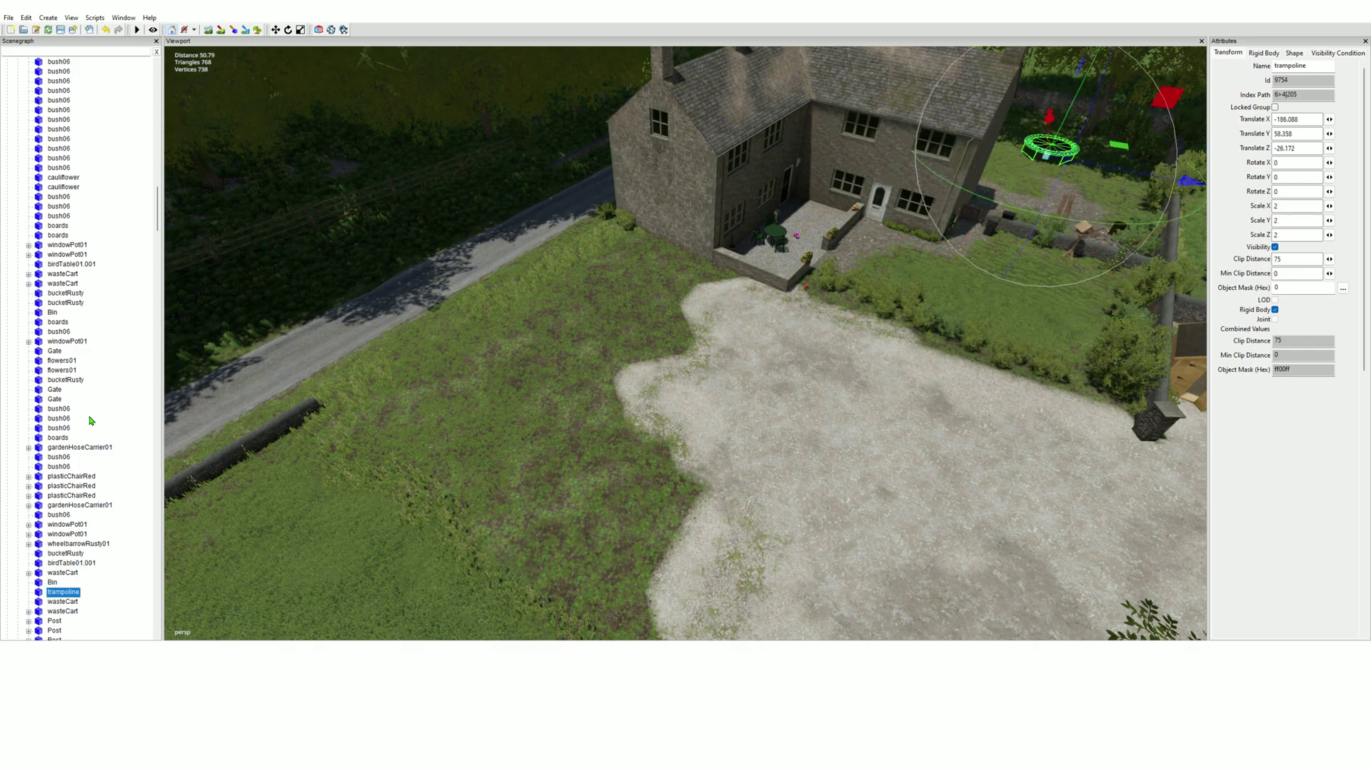
key("Down")
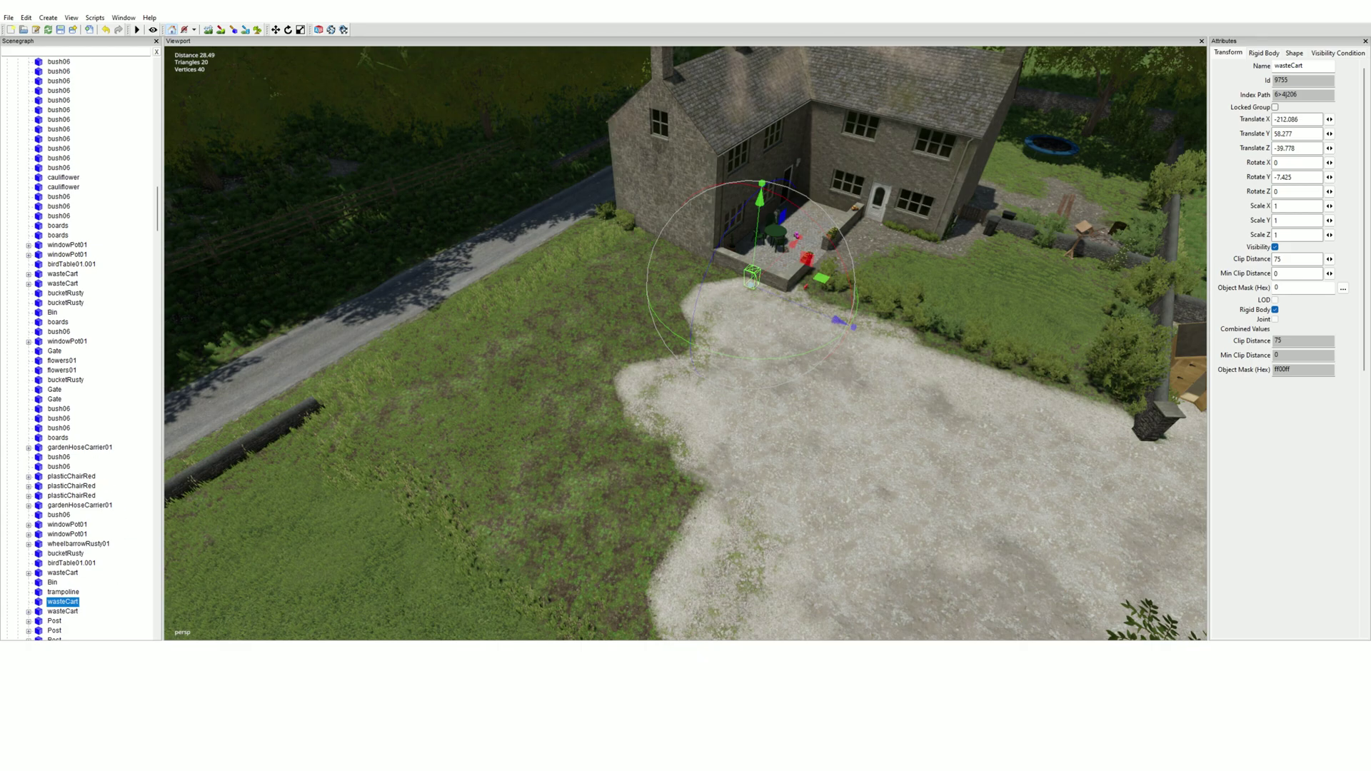
Compare the two wasteCart entries below the trampoline and delete the one beside the patio wall that has no wasteCart_vis child
left_click(29, 612)
left_click(85, 623)
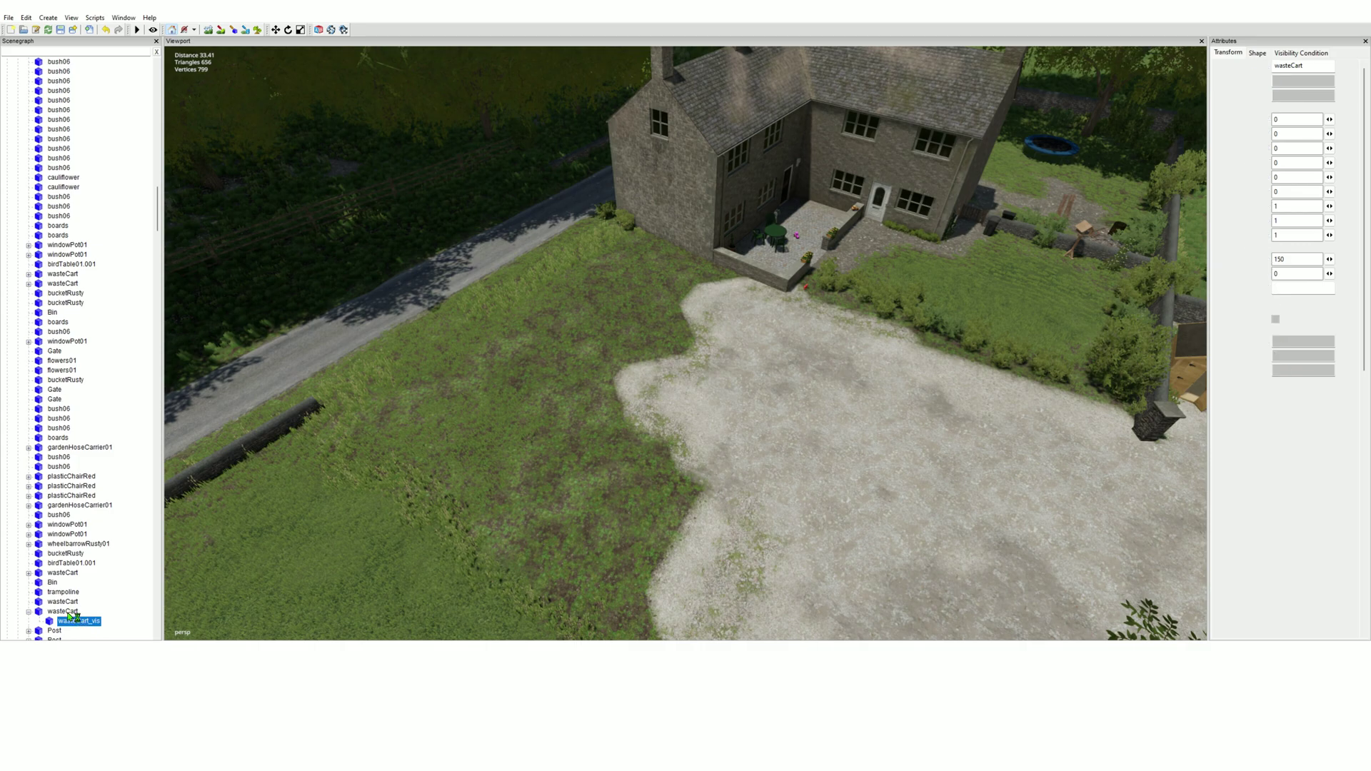
left_click(71, 612)
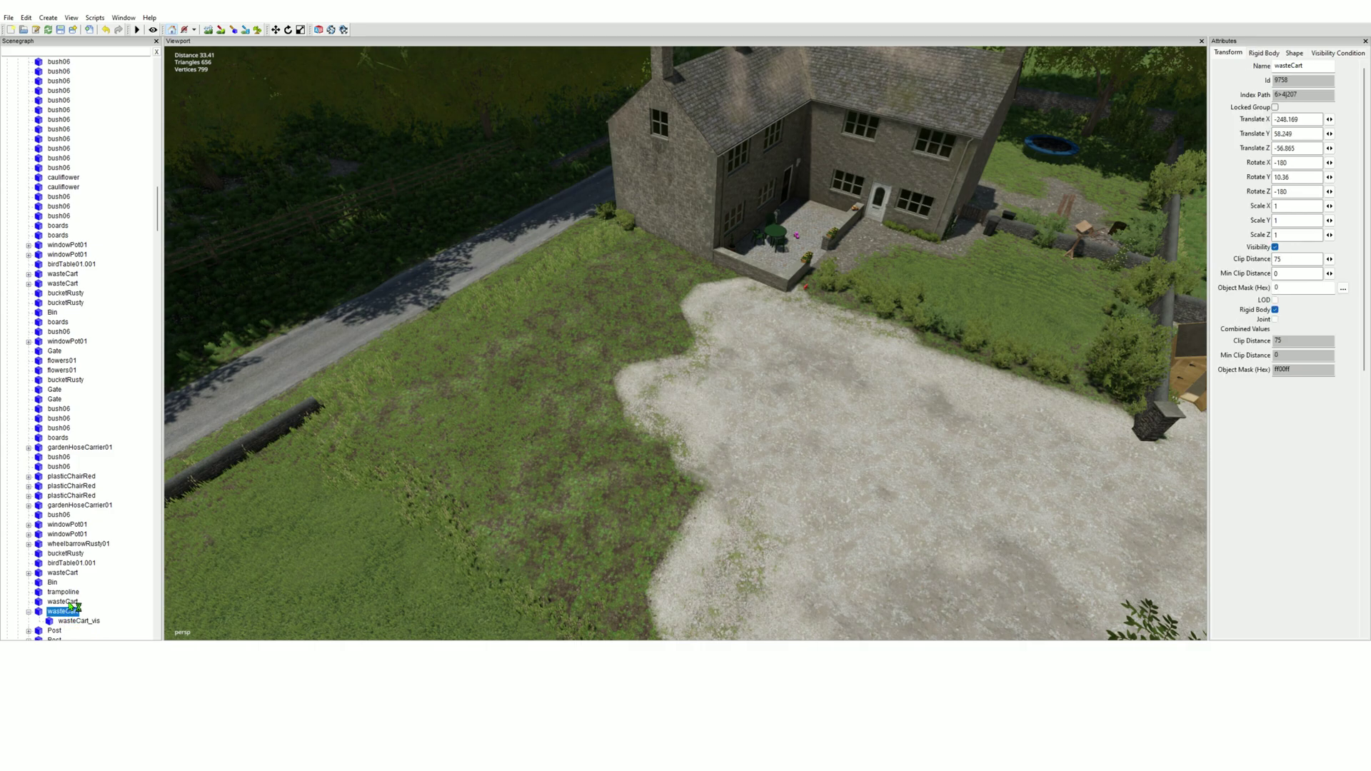
left_click(72, 606)
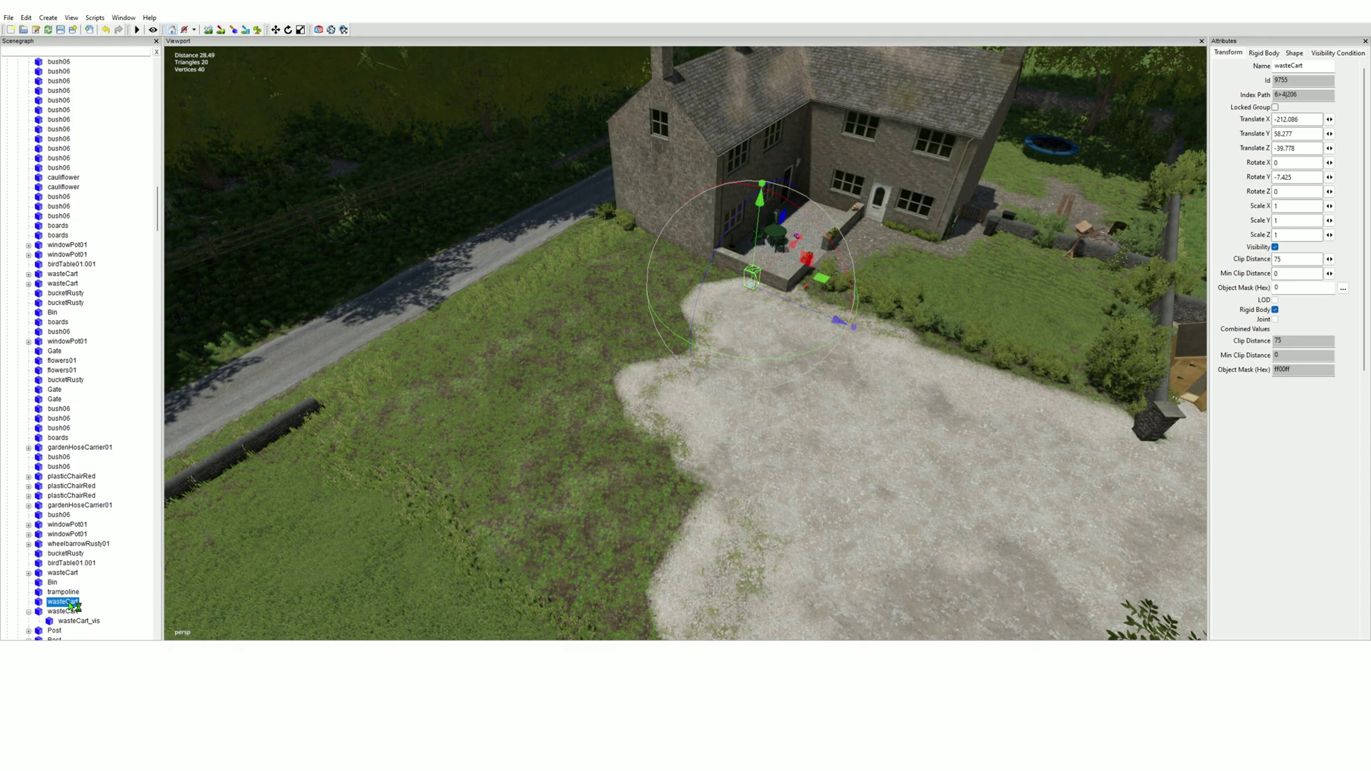
key("Delete")
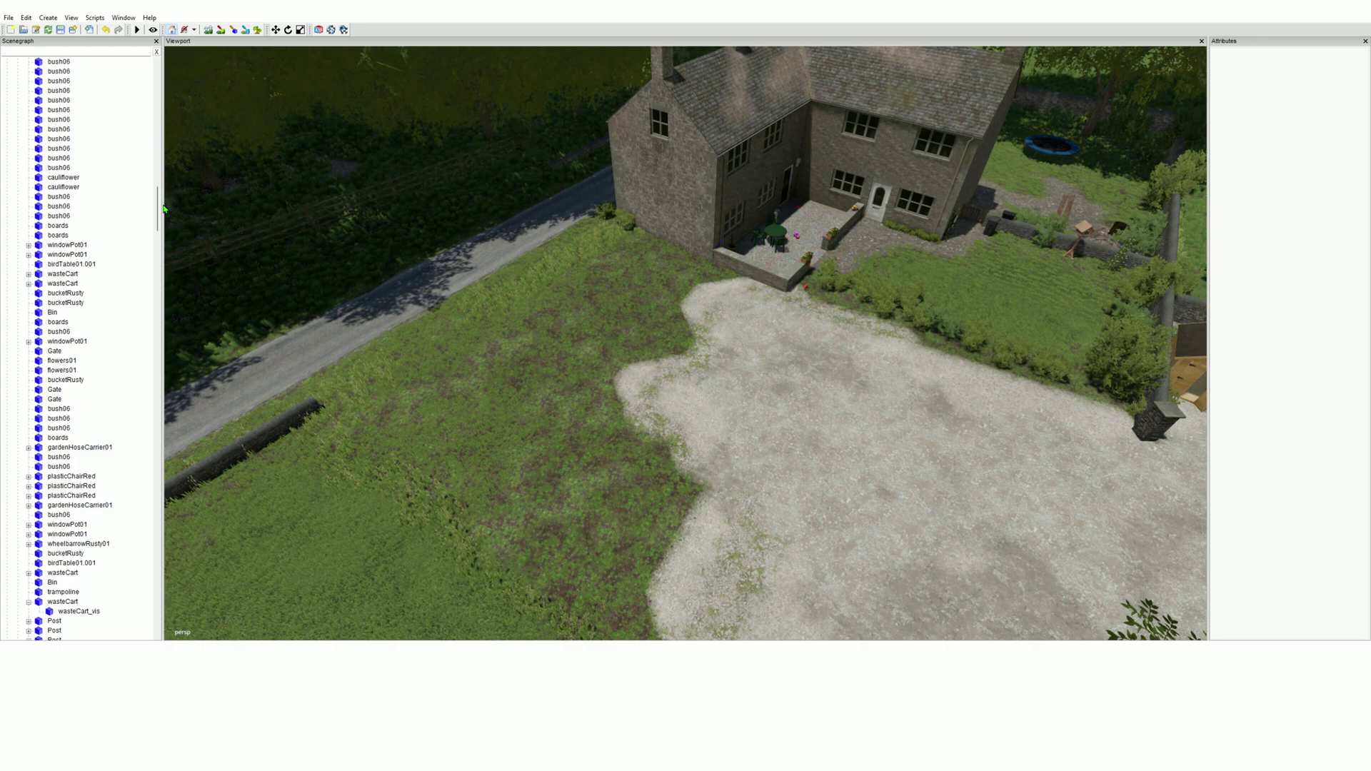
Collapse the Objects group and walk through the cleared yard in first-person mode, checking for leftover collisions up to the house's gable and patio wall
left_click_drag(158, 209, 146, 68)
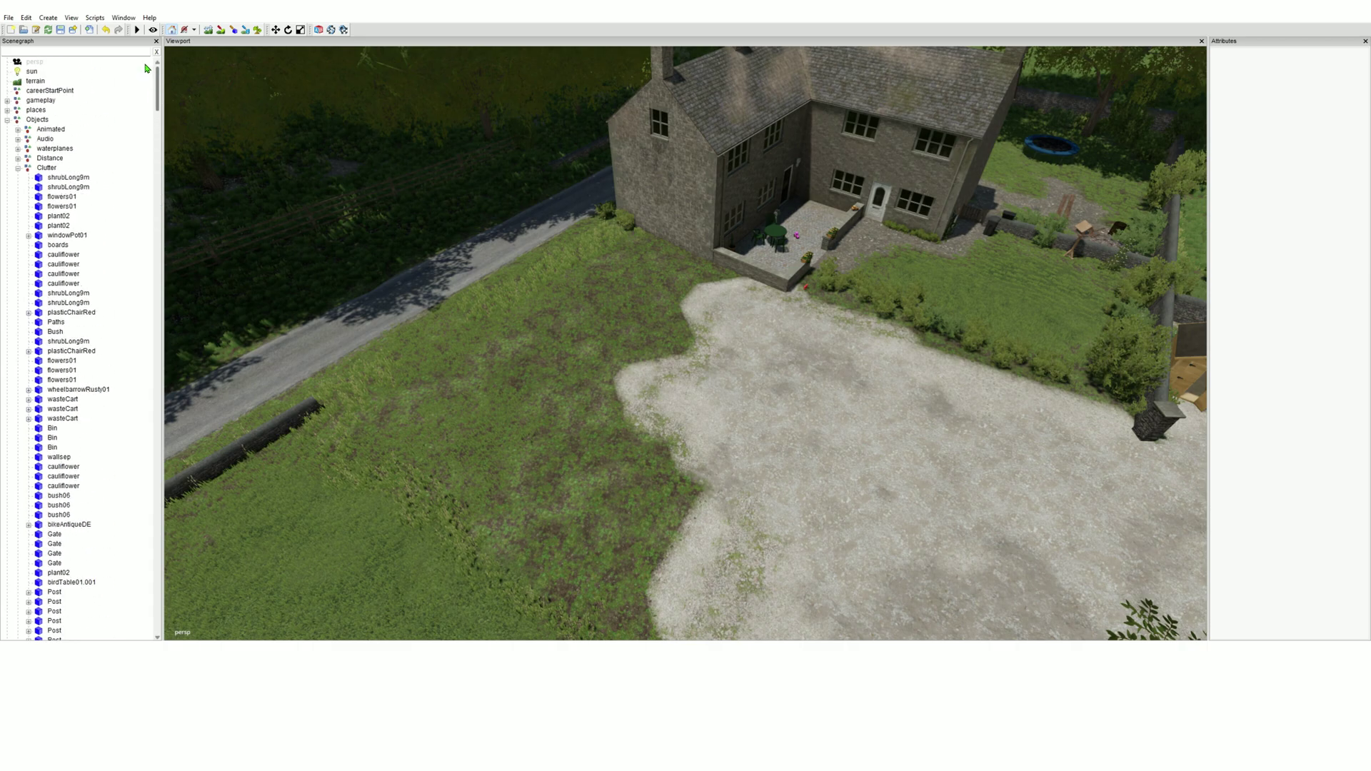
left_click(8, 120)
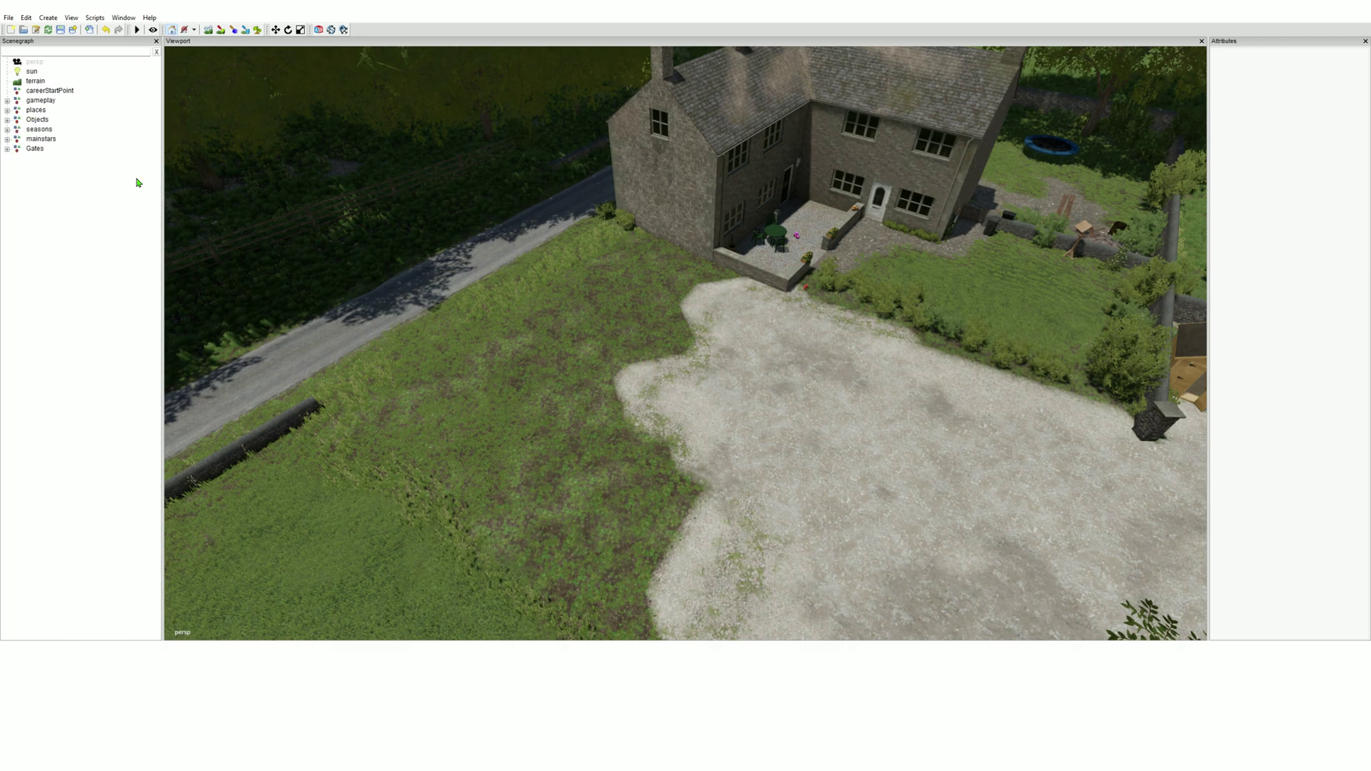
left_click(151, 30)
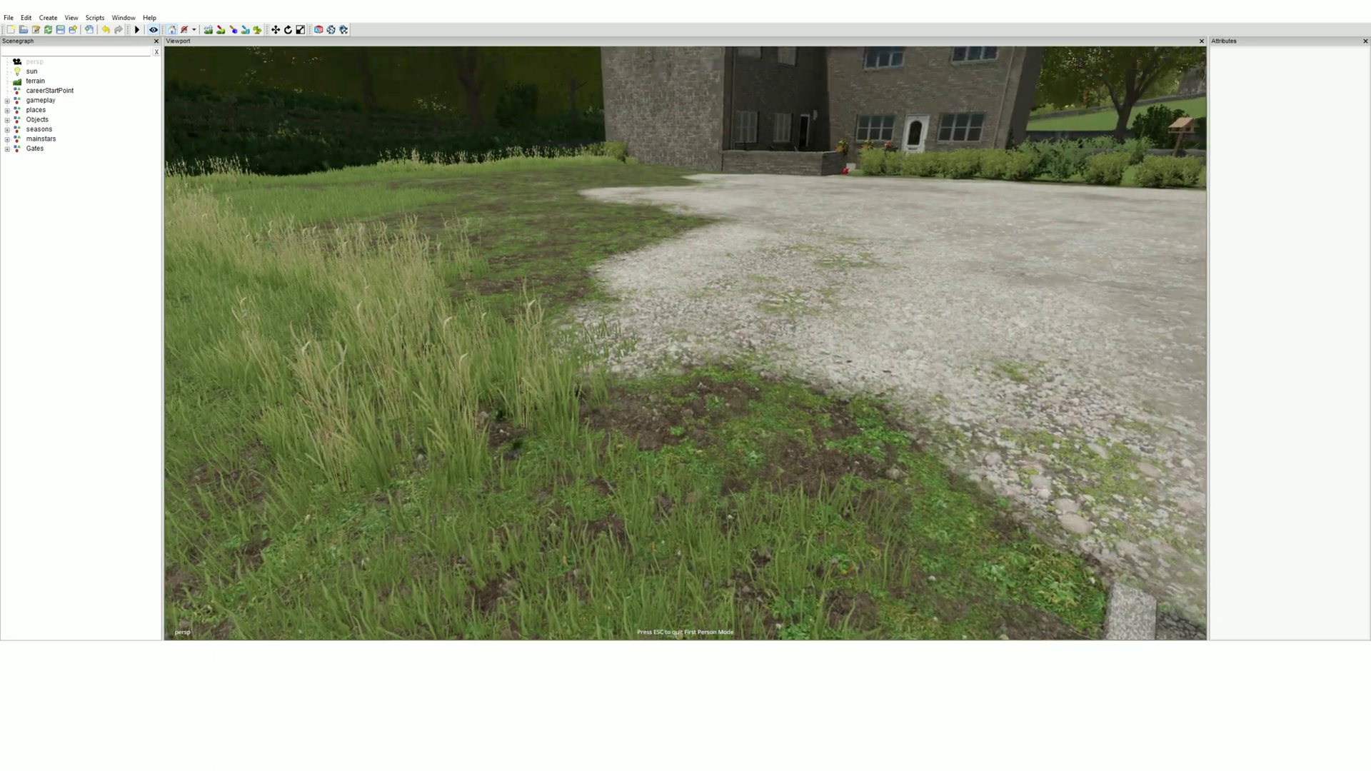
key("w")
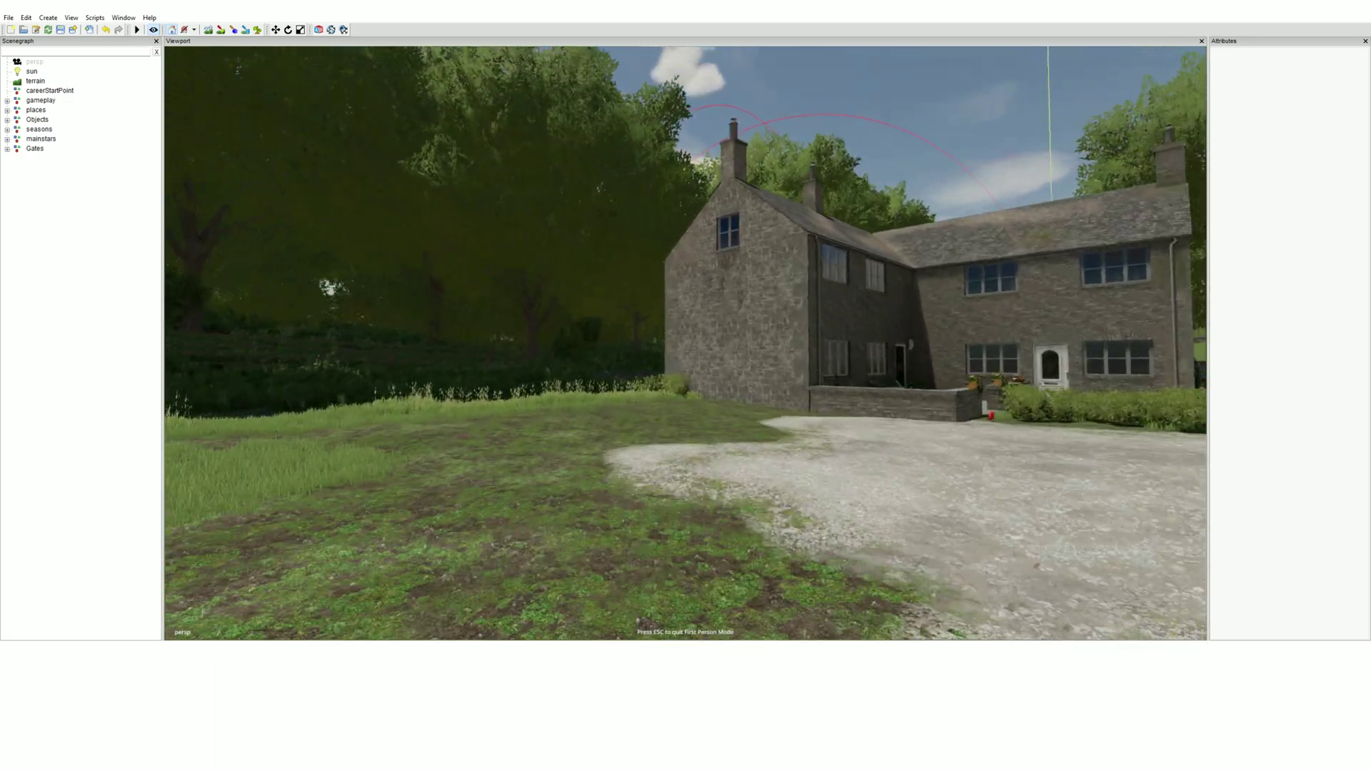
key("w")
key("w")
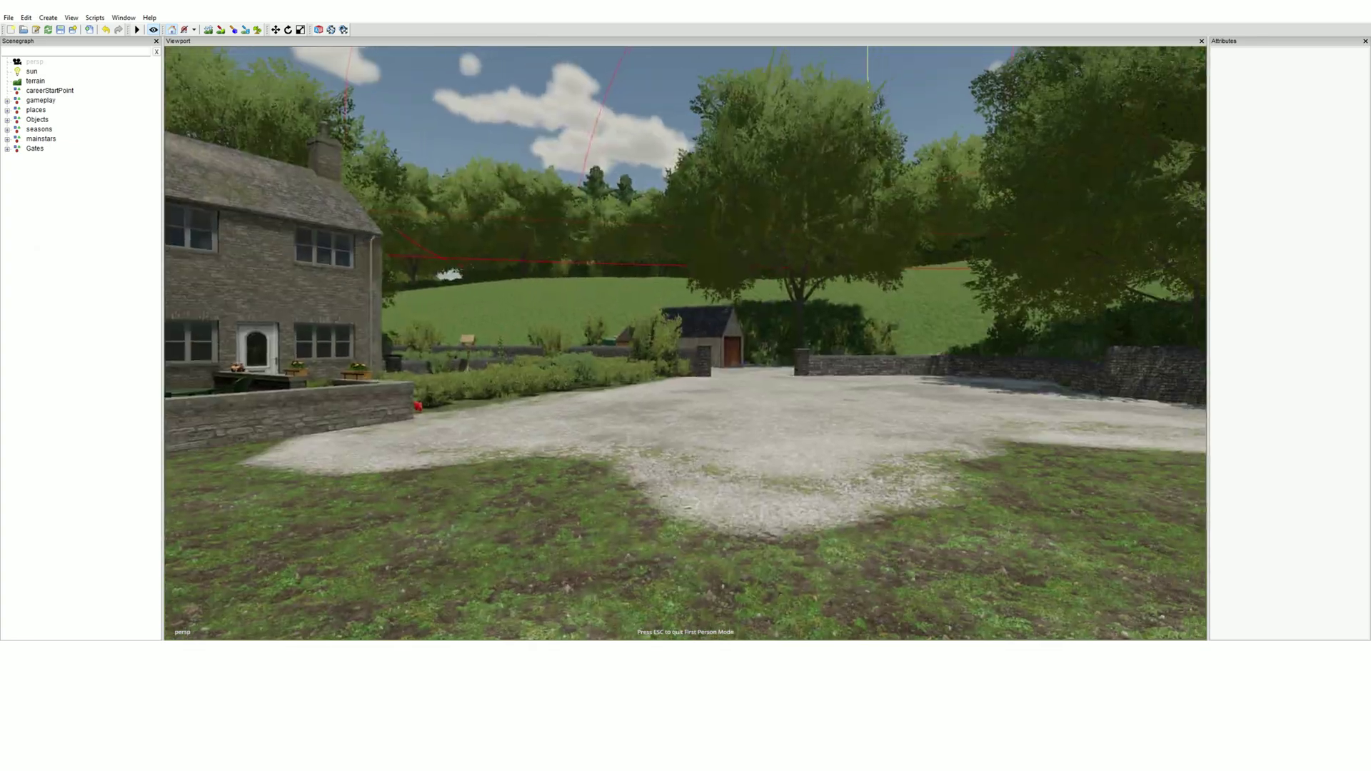
key("d")
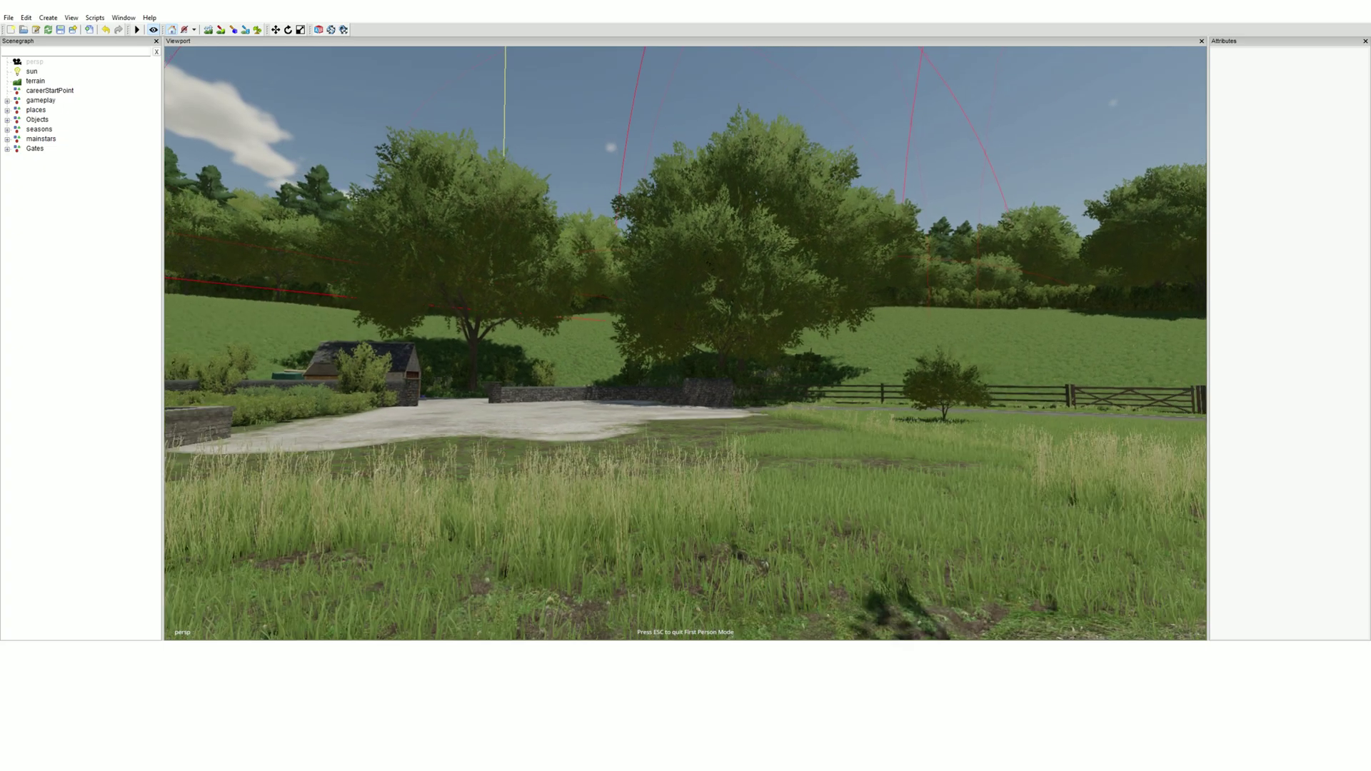
key("a")
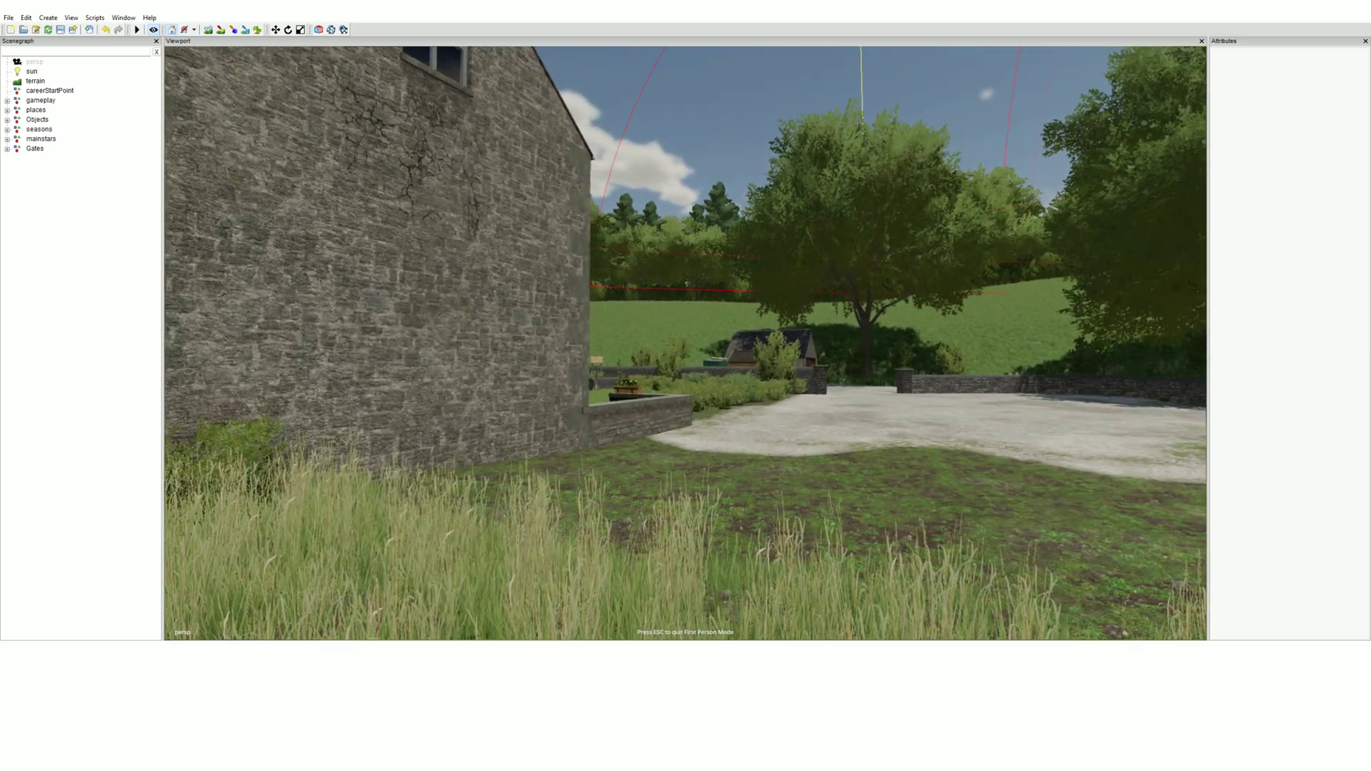
key("w")
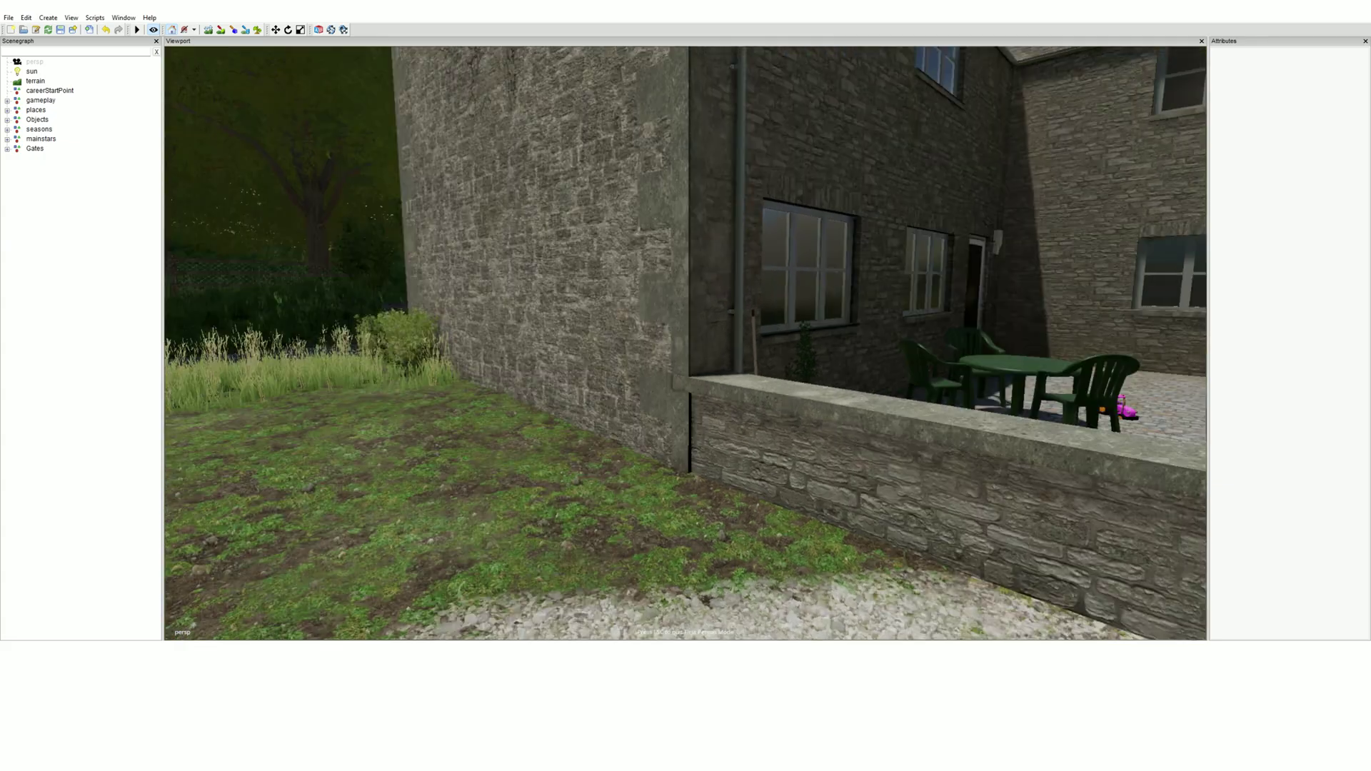
key("w")
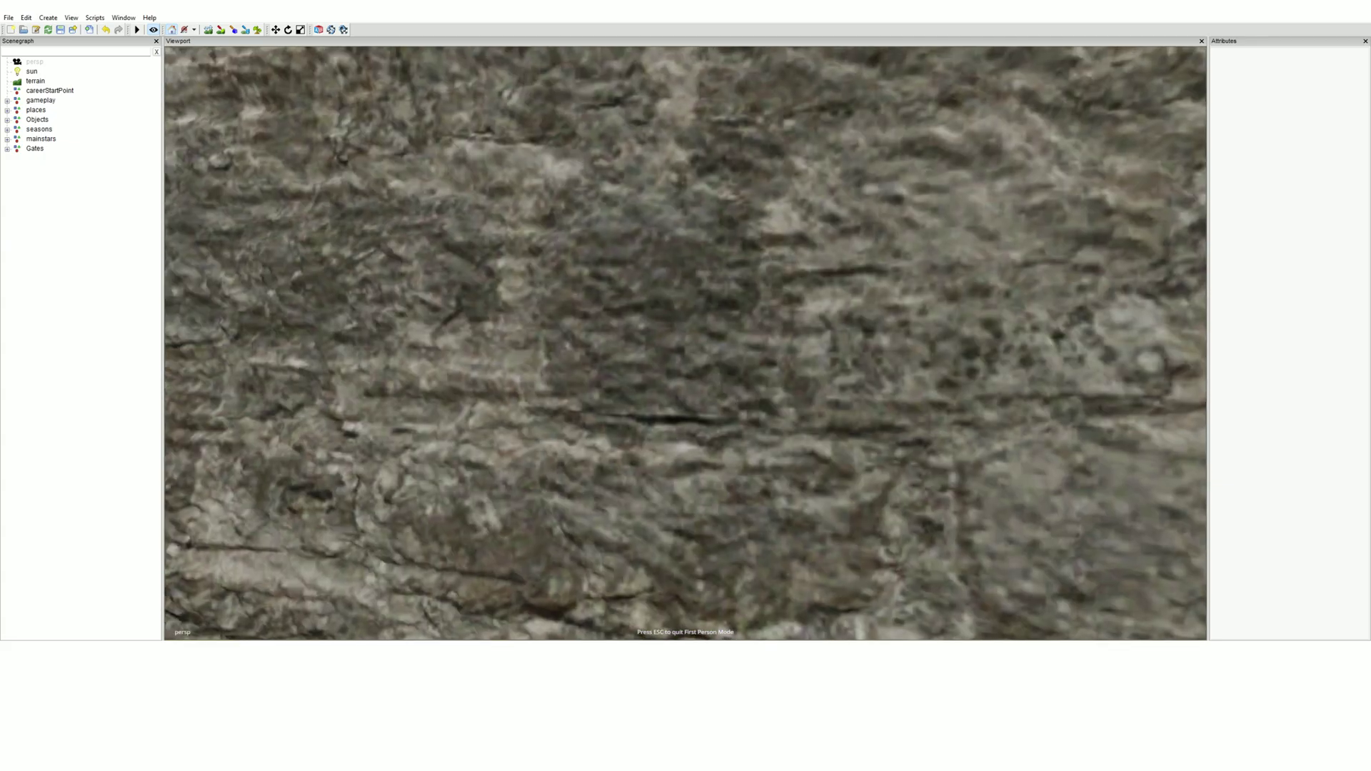
key("w")
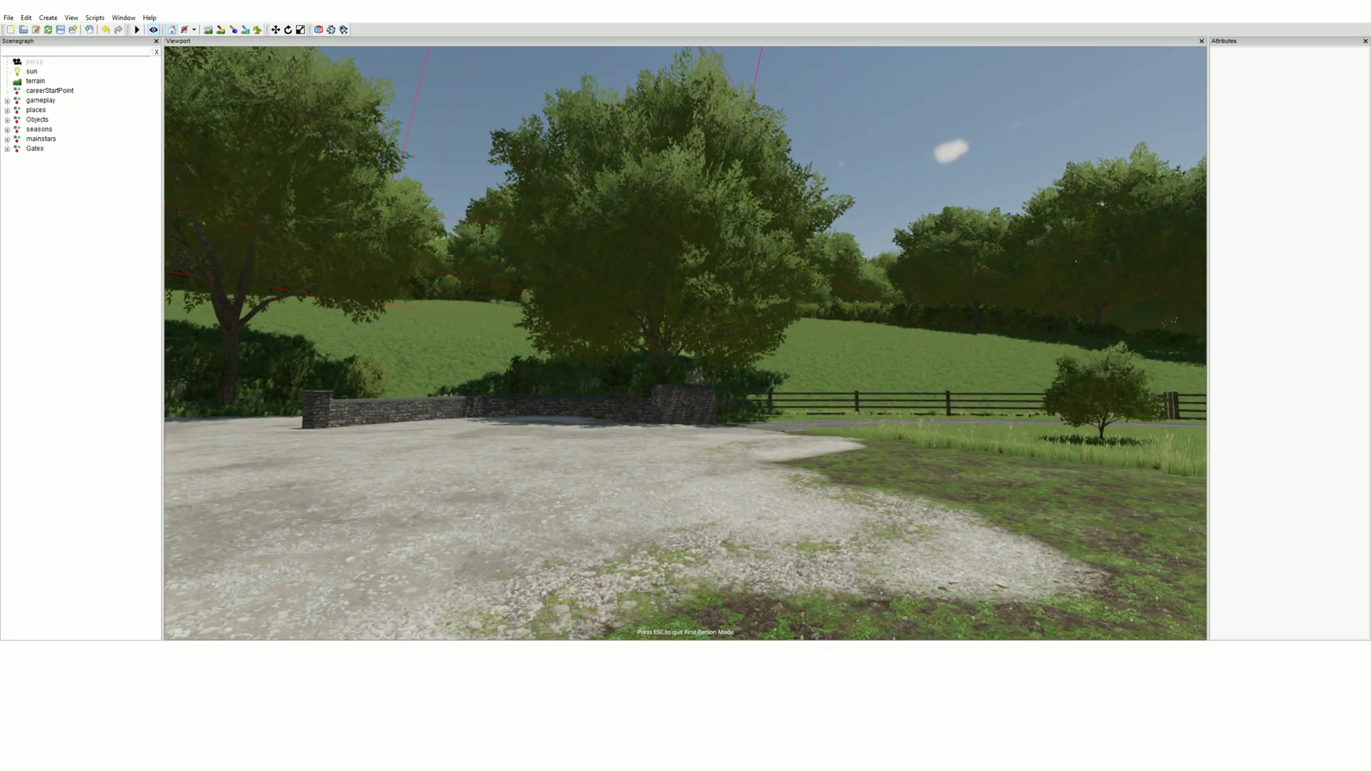
Walk across the gravel to the stone wall by the entrance and back, leave first-person mode, and inspect the cleared yard from above
key("w")
key("w")
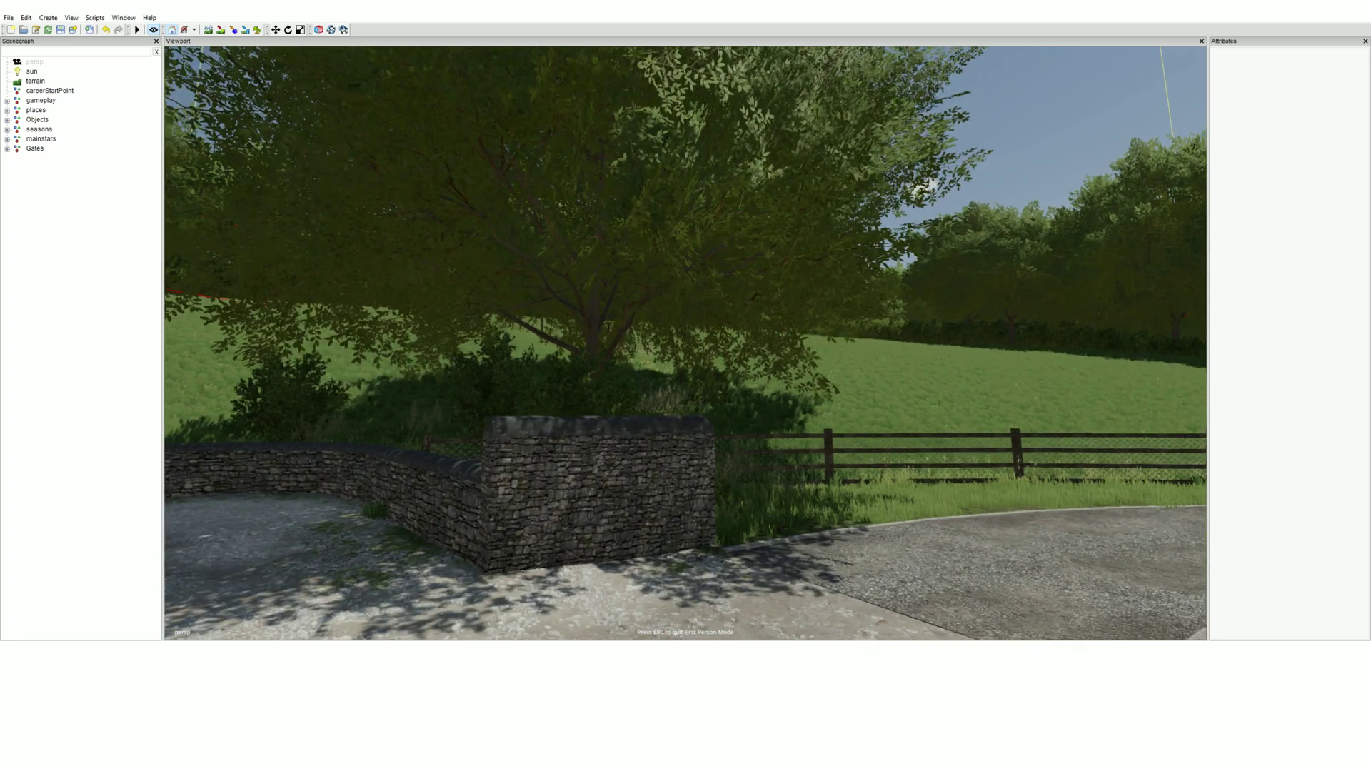
key("w")
key("a")
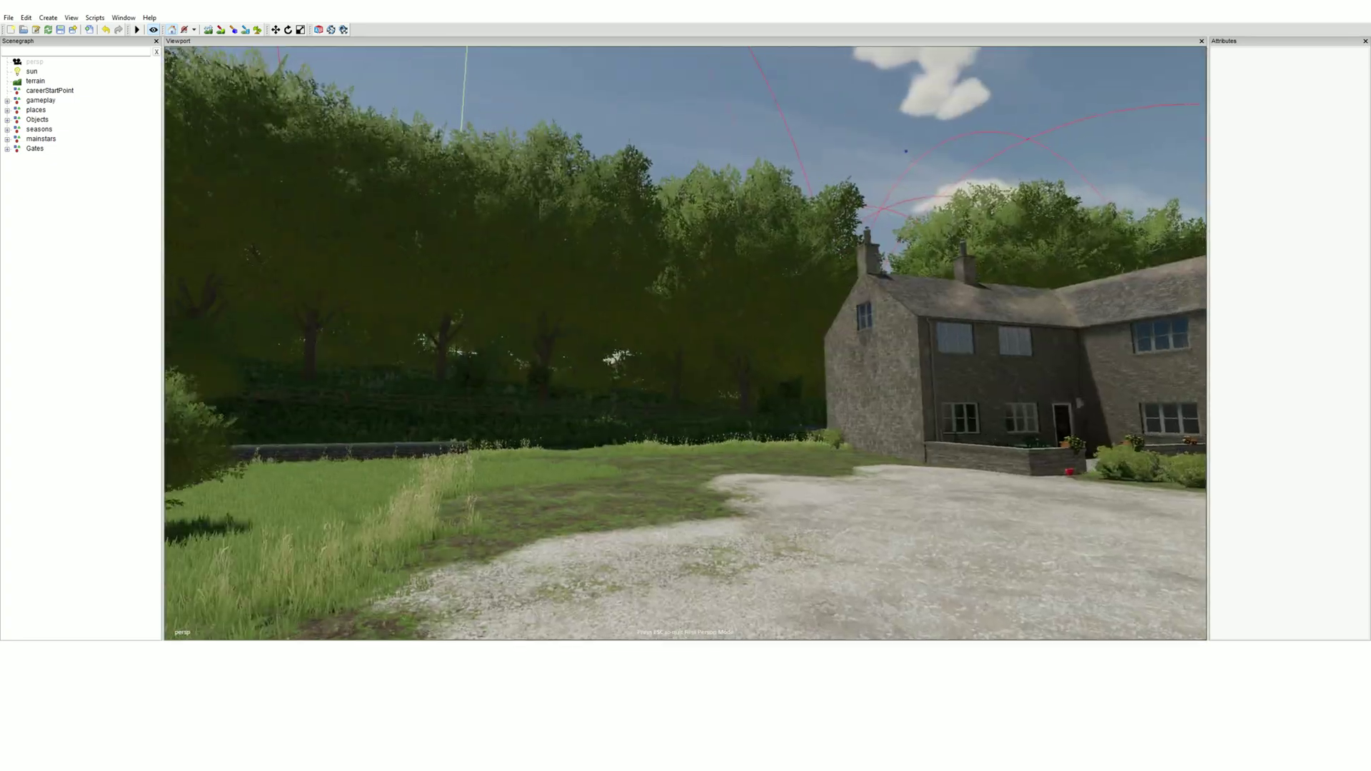
key("w")
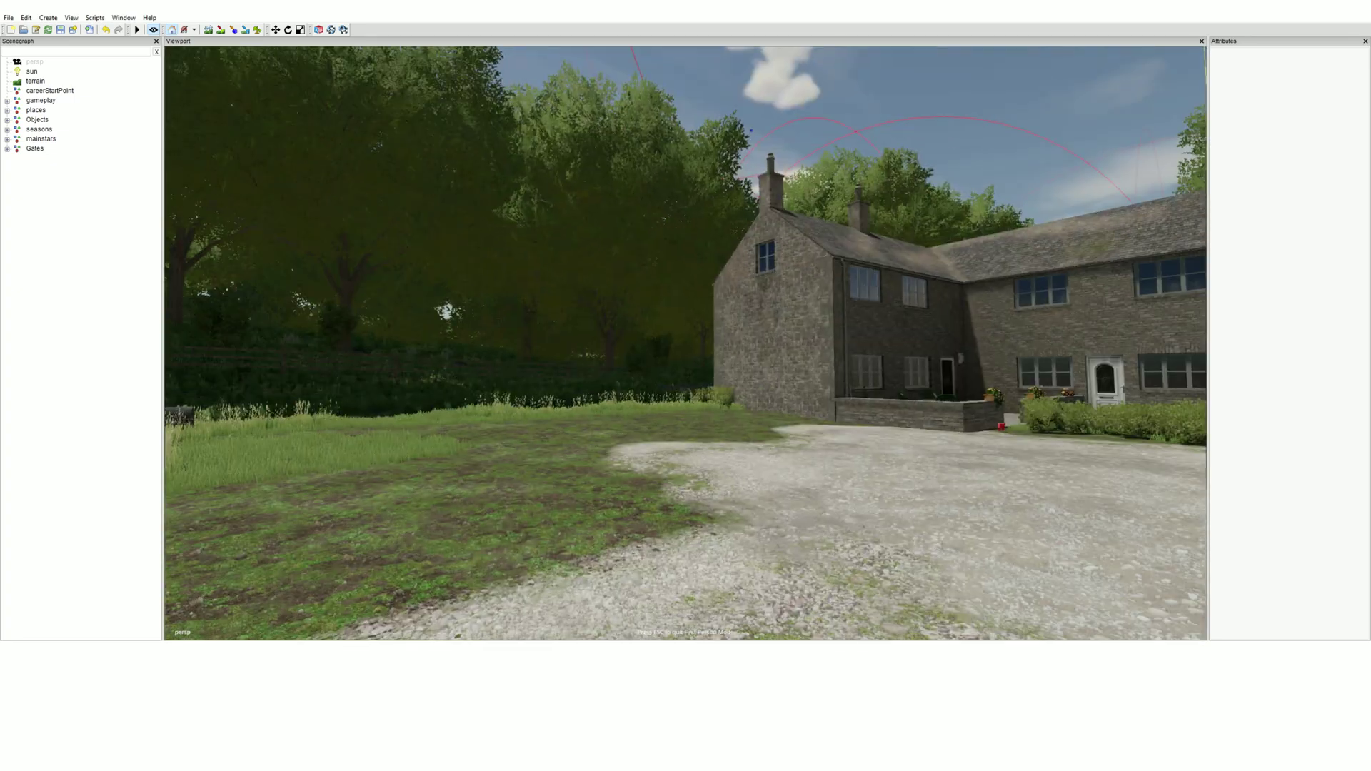
key("Escape")
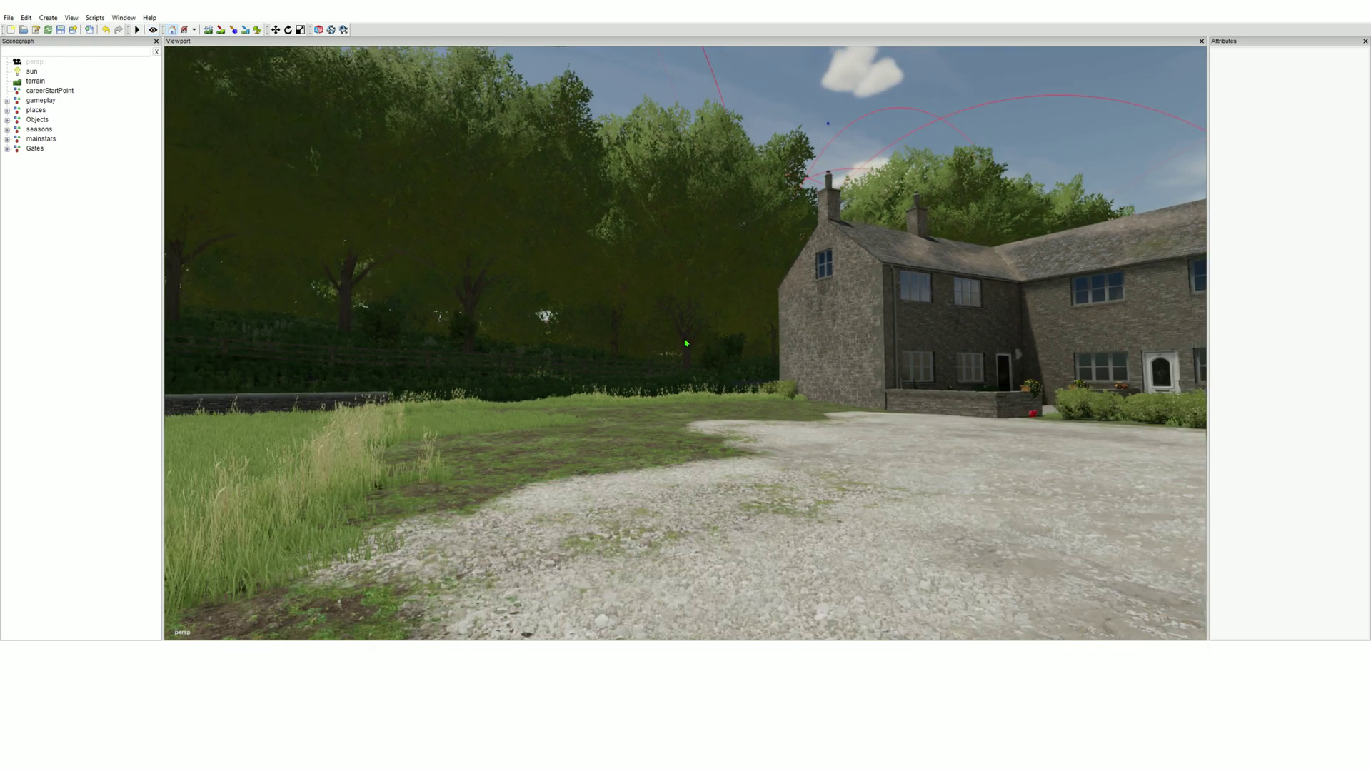
left_click_drag(873, 431, 620, 317, "alt")
right_click_drag(621, 318, 940, 552)
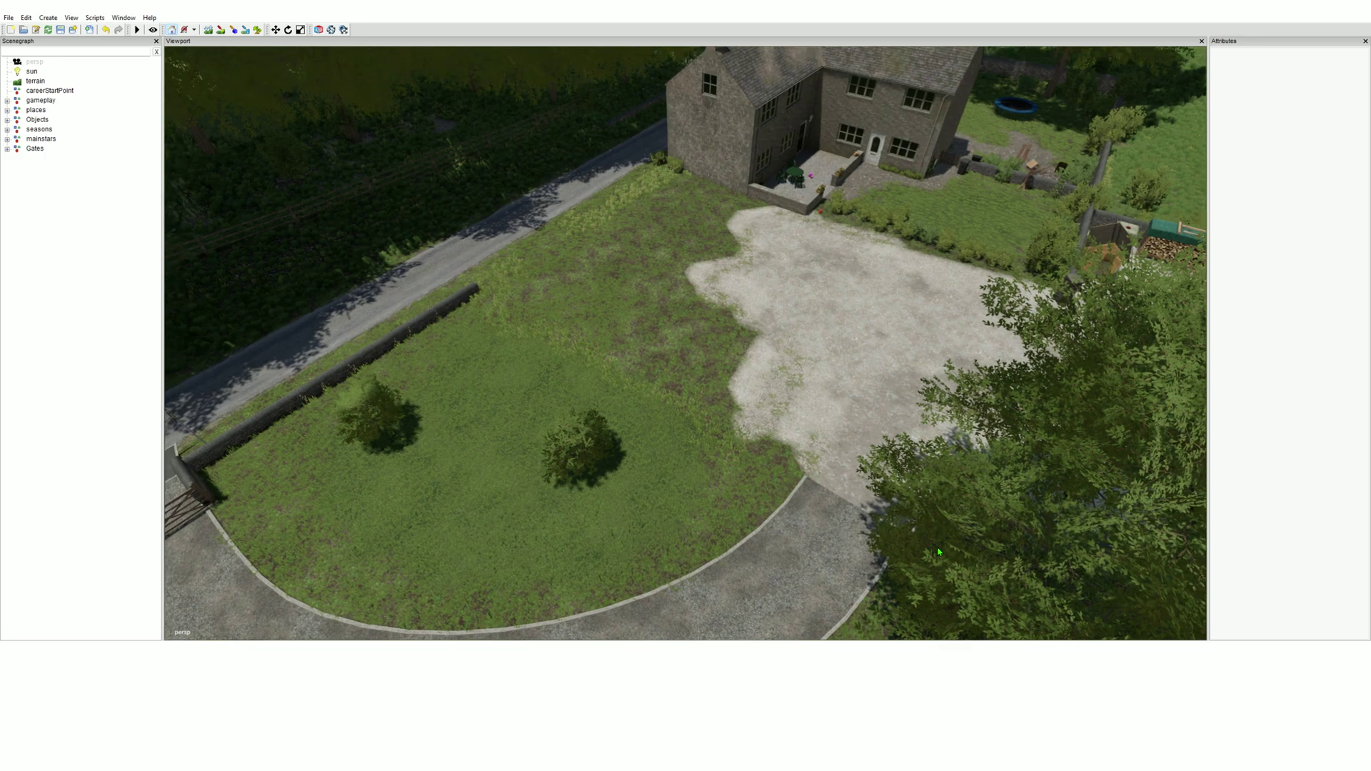
left_click_drag(938, 549, 936, 546, "alt")
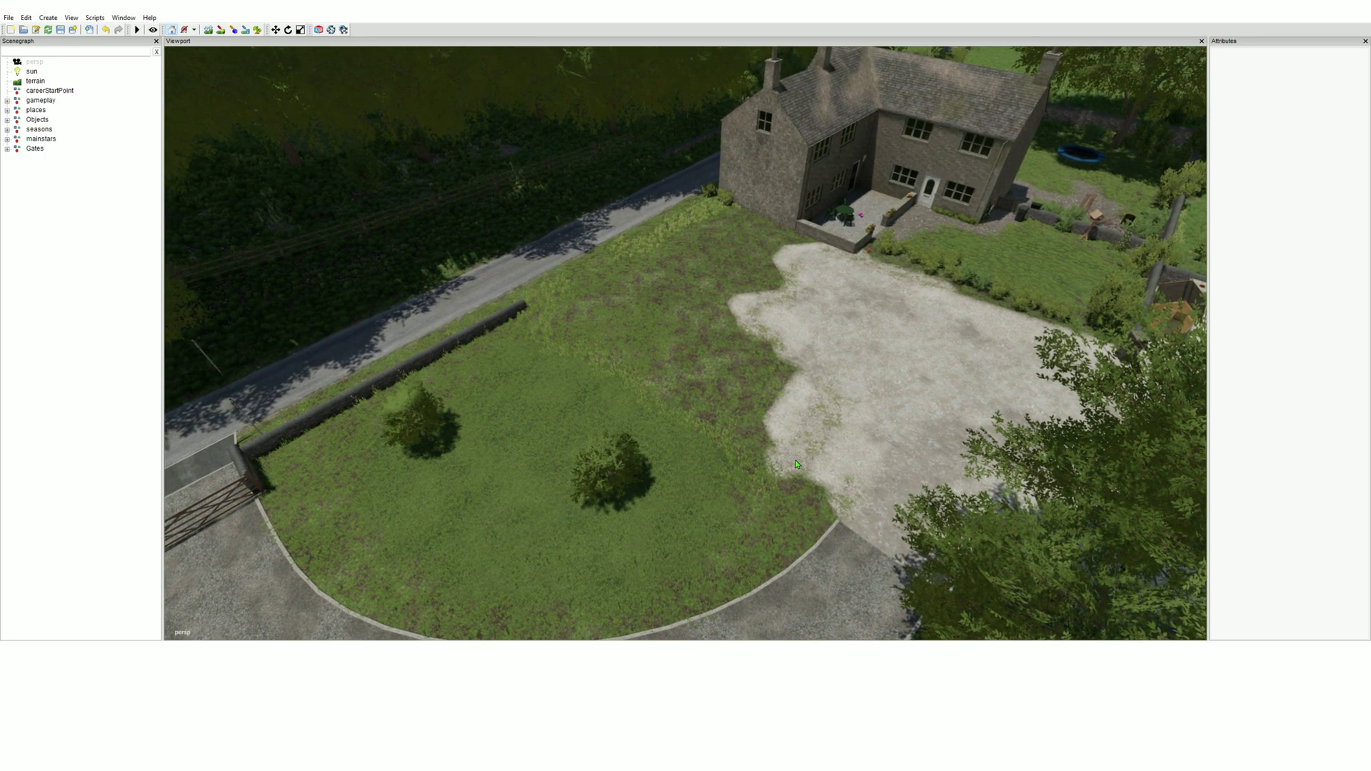